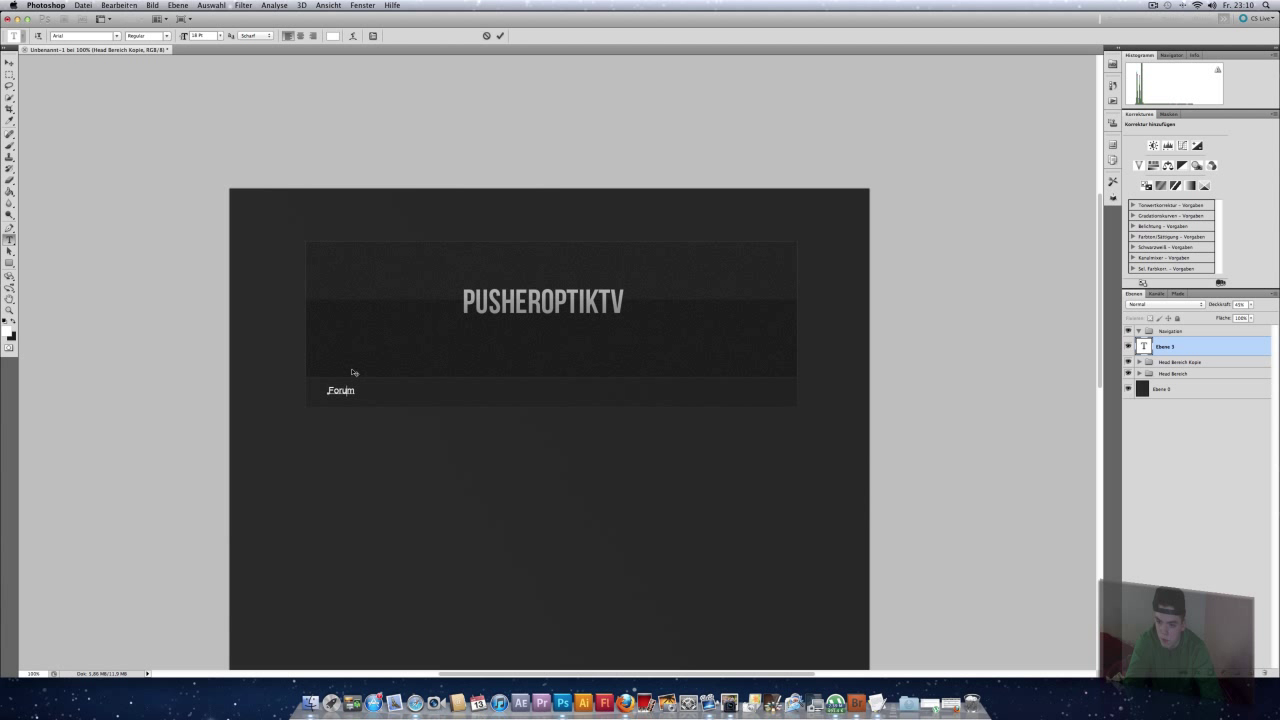
# Step: Commit the Forum text label in the navigation bar
pyautogui.click(8, 298)
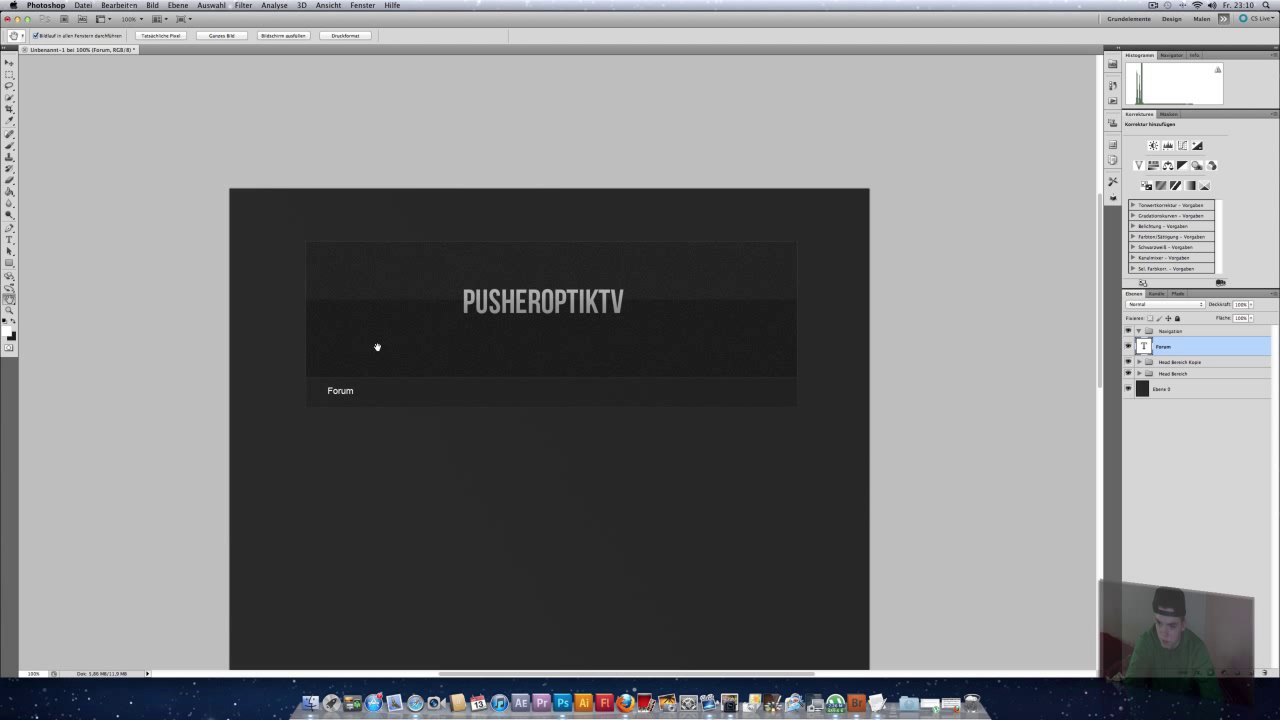
# Step: Give the Forum layer a light grey #cecece colour overlay
pyautogui.doubleClick(1216, 346)
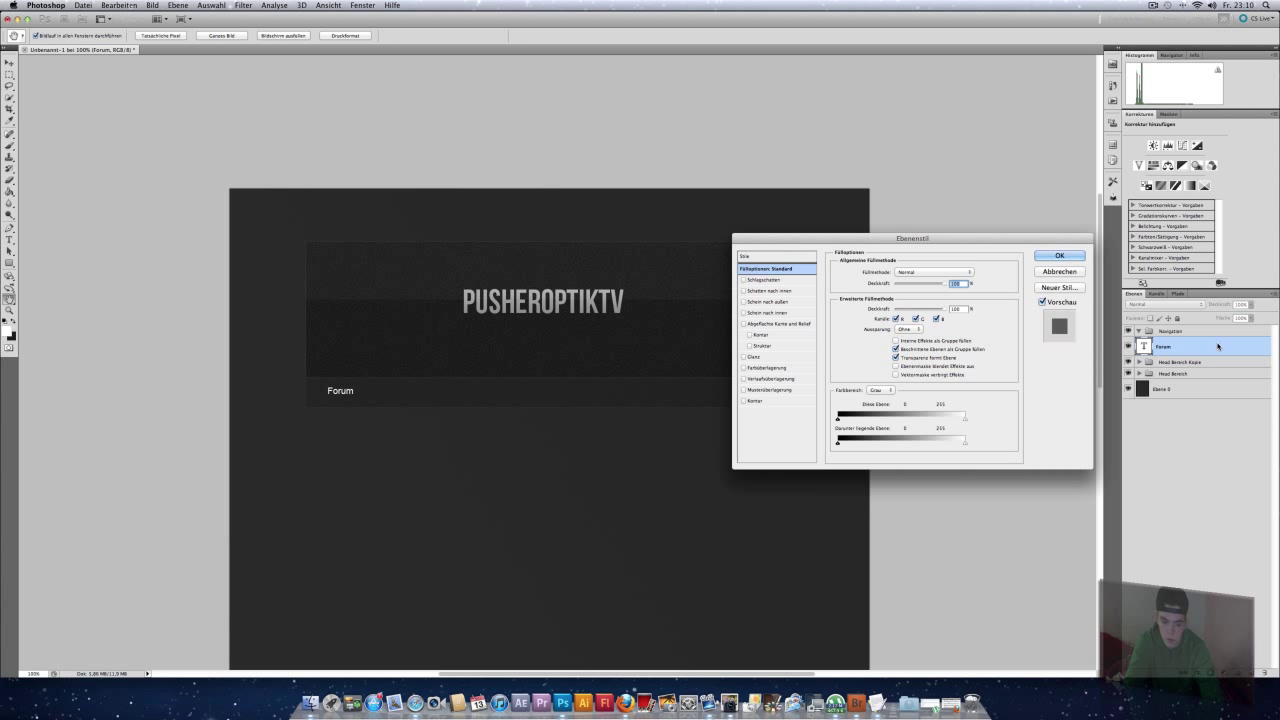
pyautogui.click(767, 369)
pyautogui.click(958, 272)
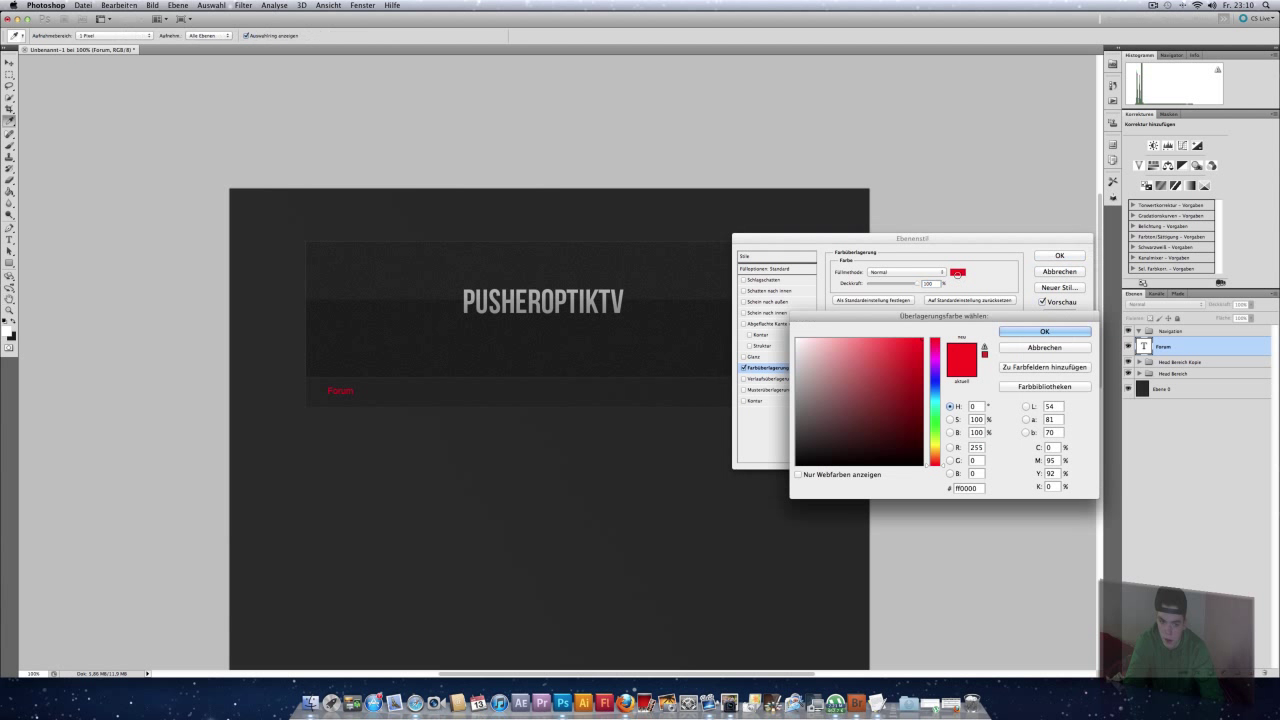
pyautogui.click(523, 408)
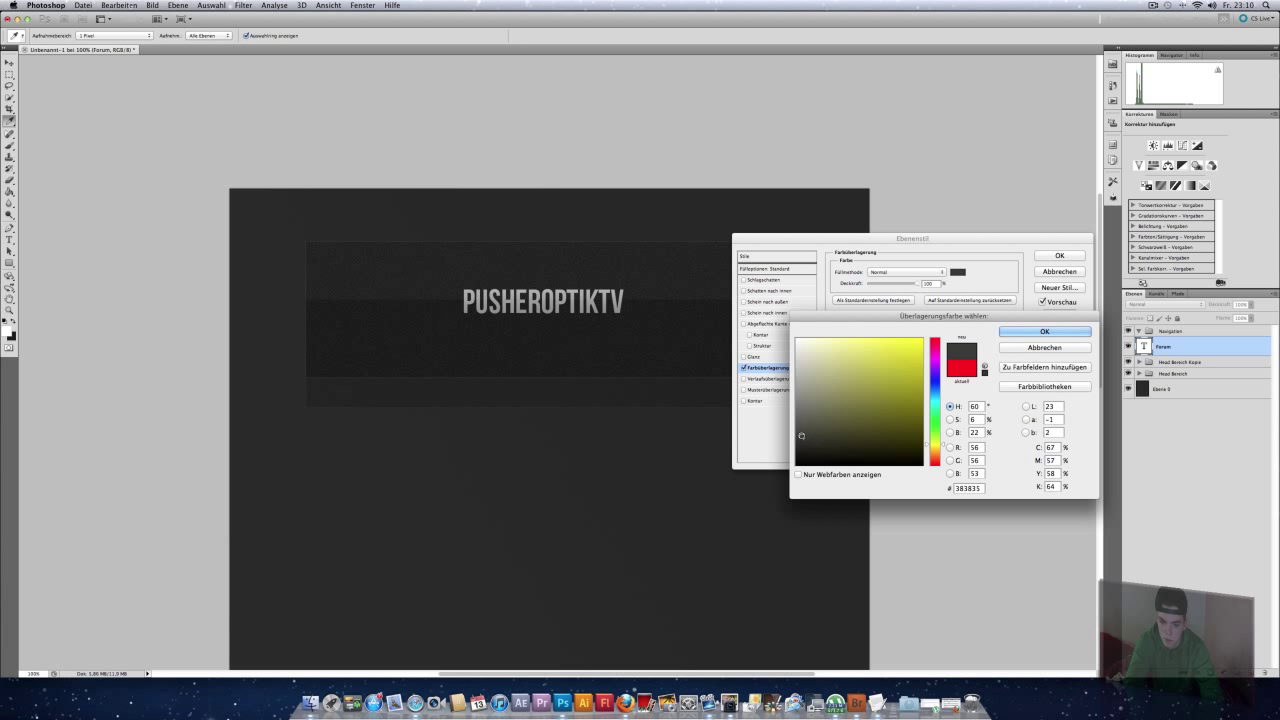
pyautogui.click(795, 423)
pyautogui.moveTo(817, 424)
pyautogui.mouseDown()
pyautogui.moveTo(773, 402)
pyautogui.moveTo(788, 366)
pyautogui.mouseUp()
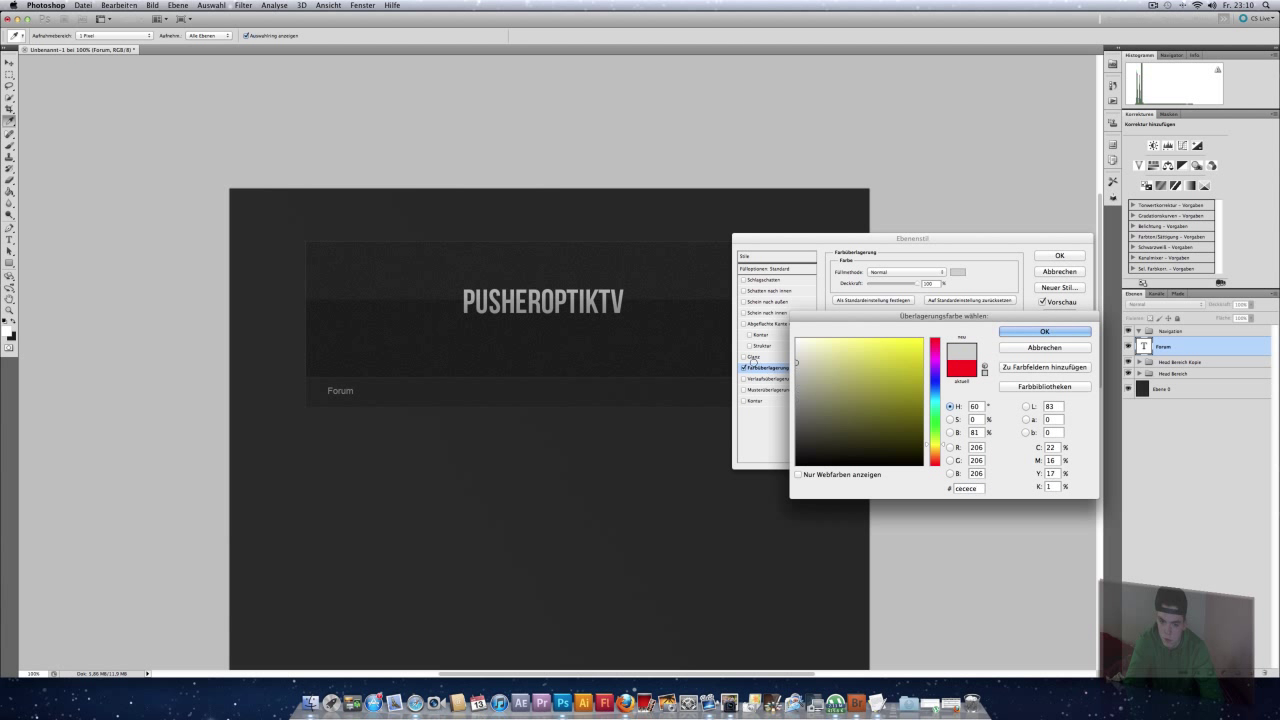
pyautogui.click(1044, 331)
# Step: Add a stroke in the sampled dark header grey and enable a drop shadow
pyautogui.click(752, 400)
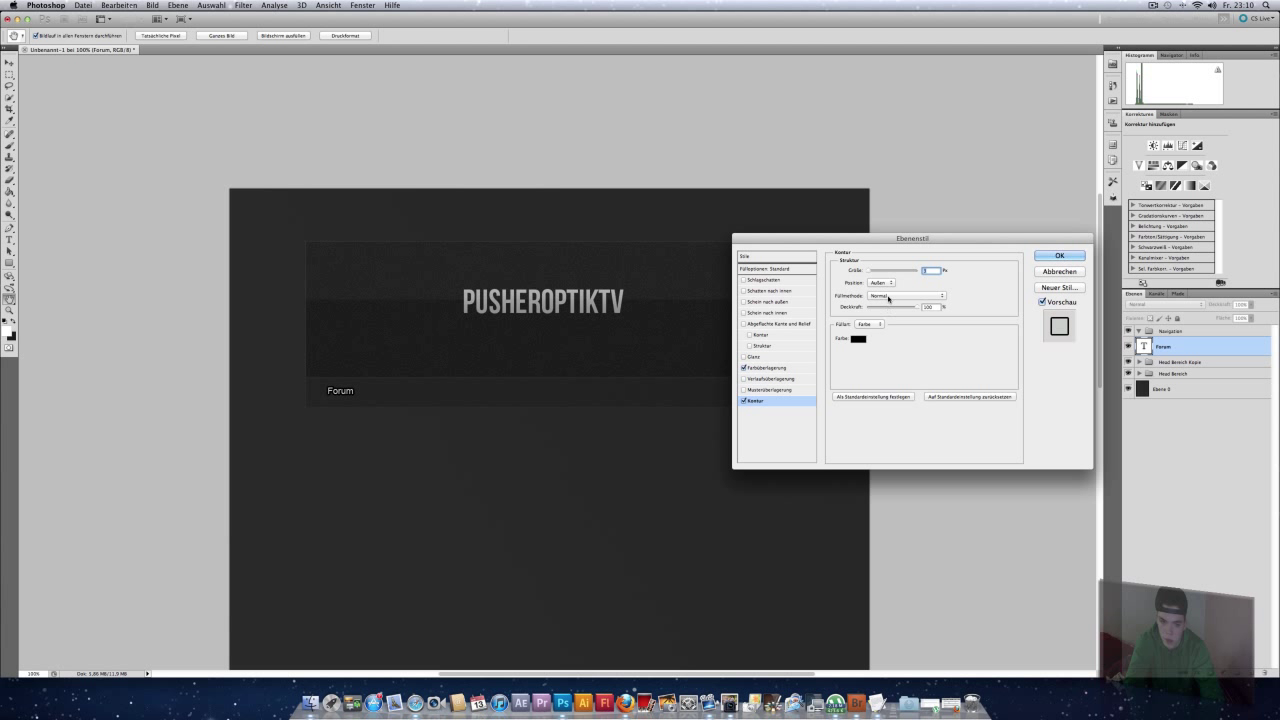
pyautogui.click(858, 340)
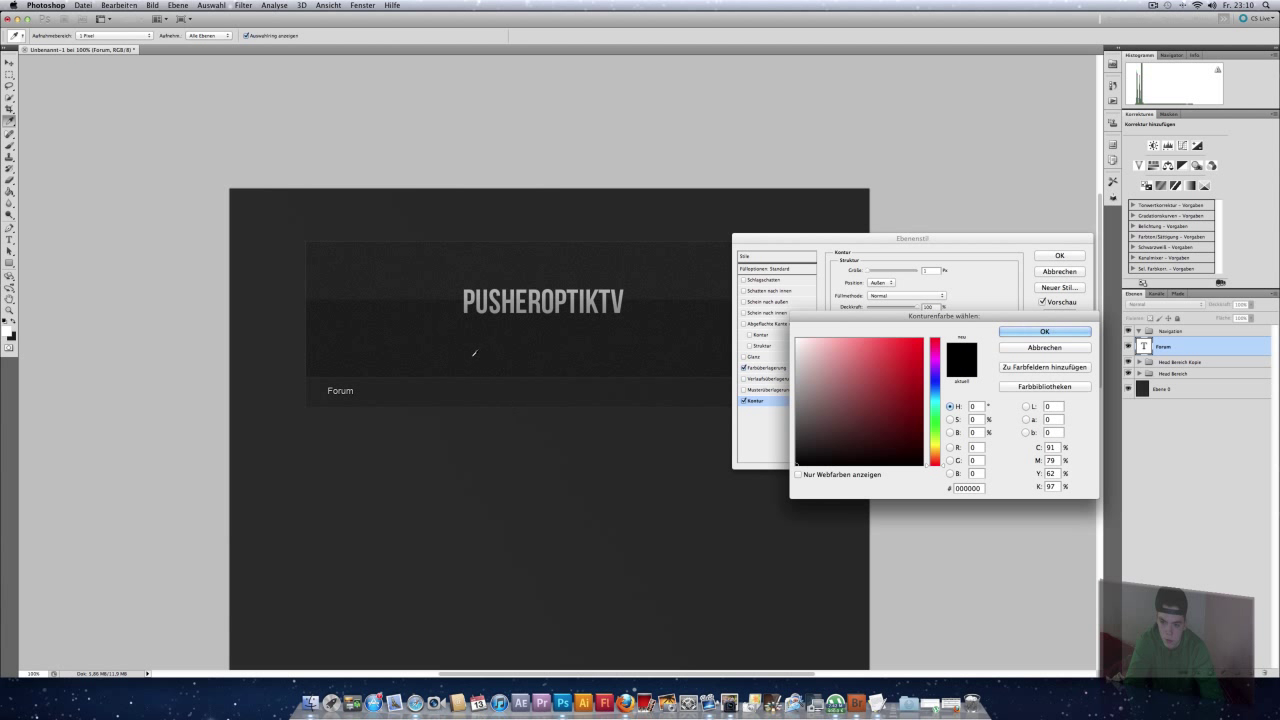
pyautogui.click(471, 351)
pyautogui.press('Return')
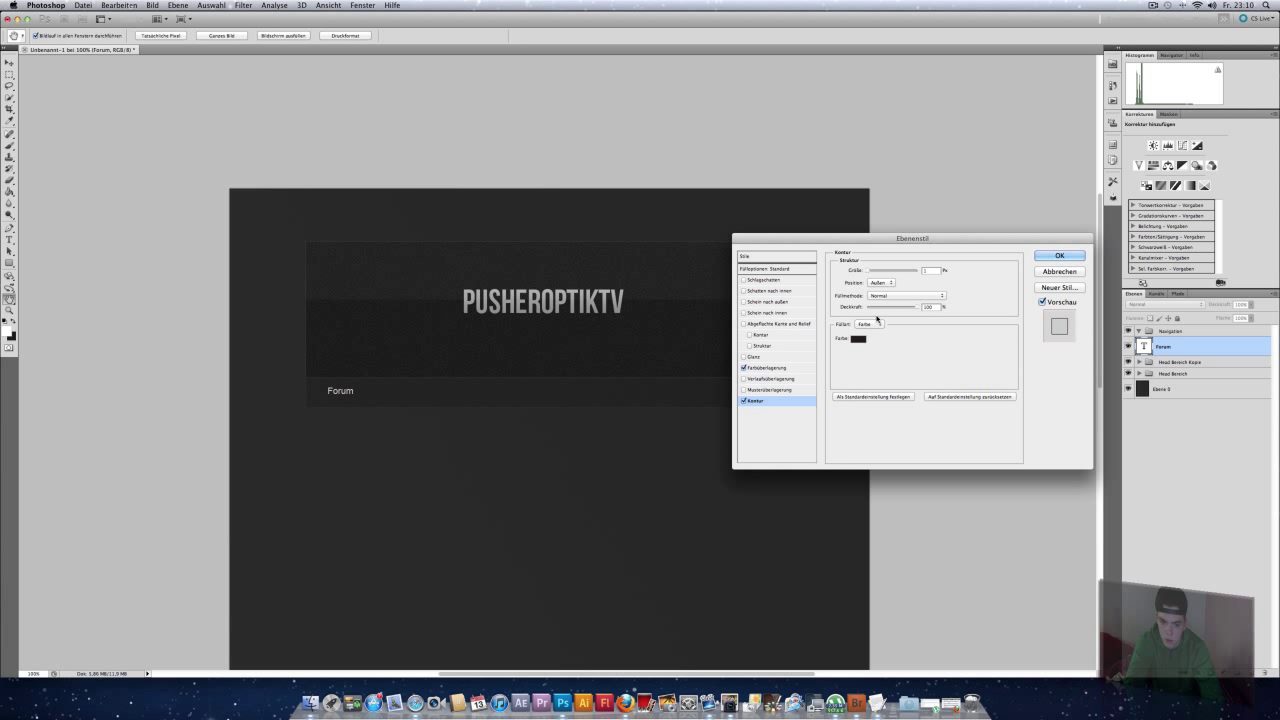
pyautogui.click(760, 281)
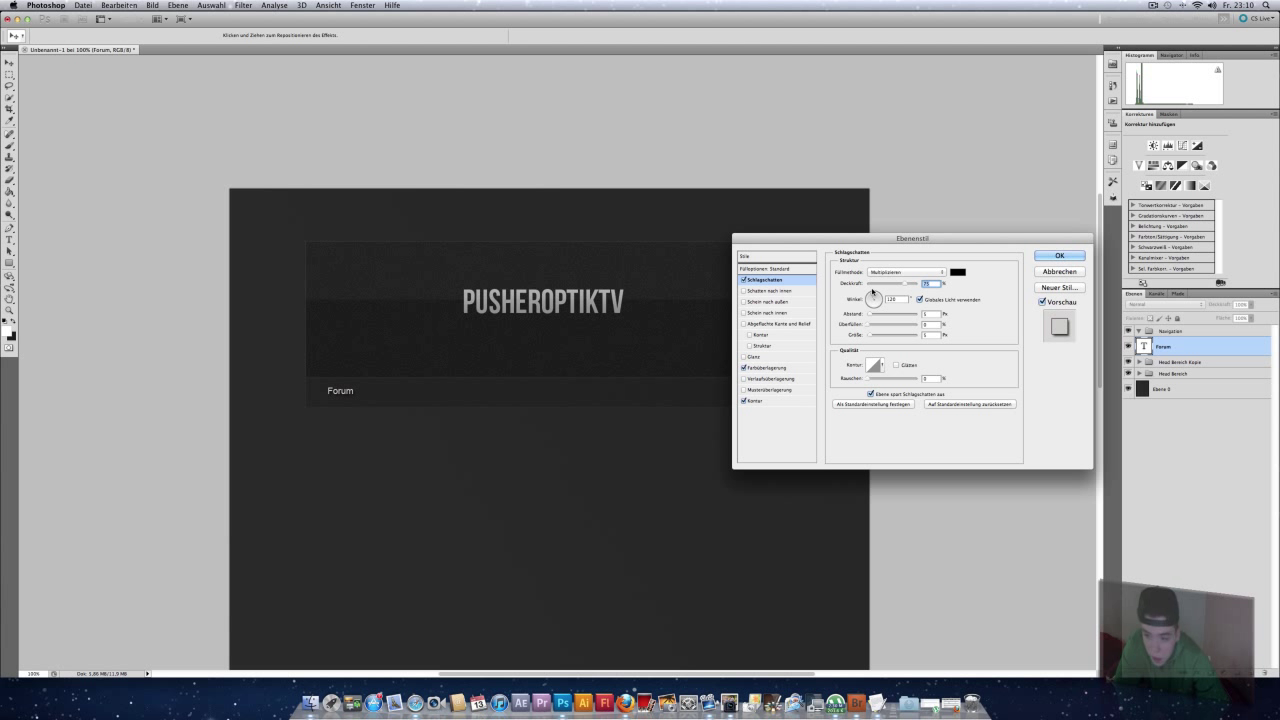
# Step: Point the Forum drop shadow straight down at a 90° angle
pyautogui.moveTo(888, 294)
pyautogui.mouseDown()
pyautogui.moveTo(905, 290)
pyautogui.moveTo(885, 318)
pyautogui.moveTo(874, 279)
pyautogui.mouseUp()
pyautogui.press('Tab')
pyautogui.click(905, 299)
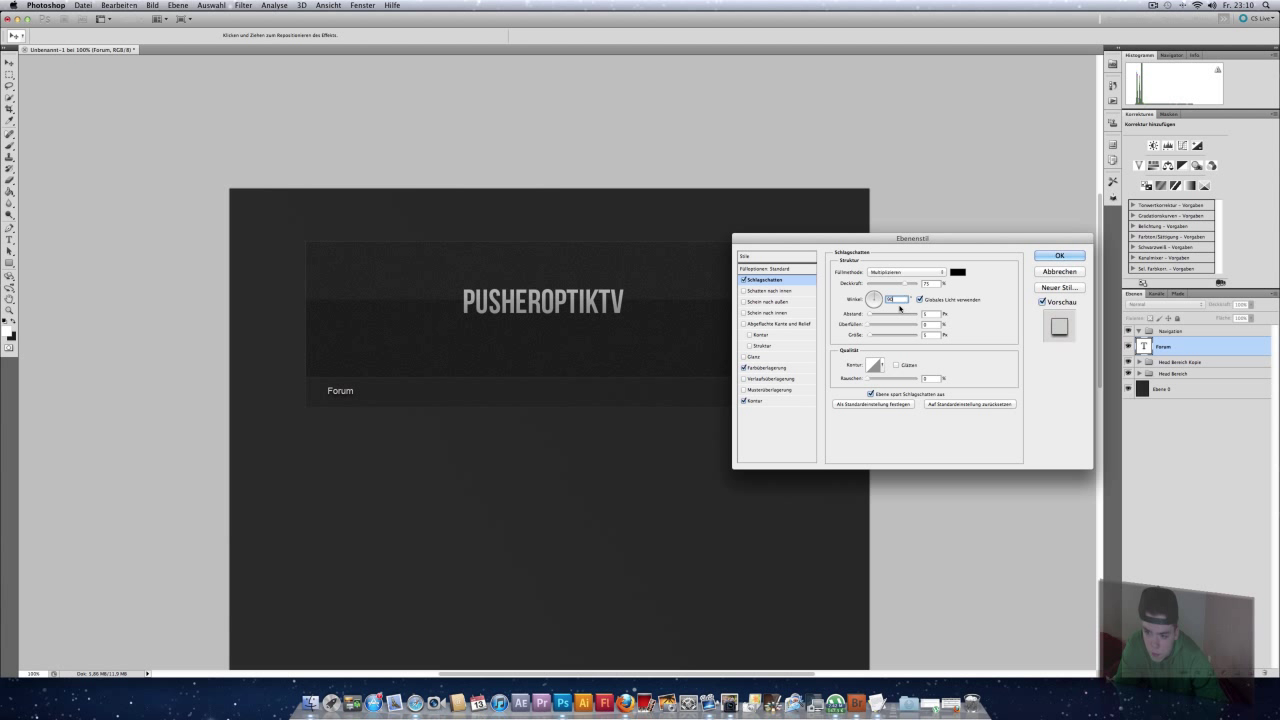
pyautogui.doubleClick(888, 299)
# Step: Set shadow size to 0, distance to 4 nudged up one pixel, and apply the style
pyautogui.moveTo(866, 338); pyautogui.dragTo(868, 316)
pyautogui.click(871, 317)
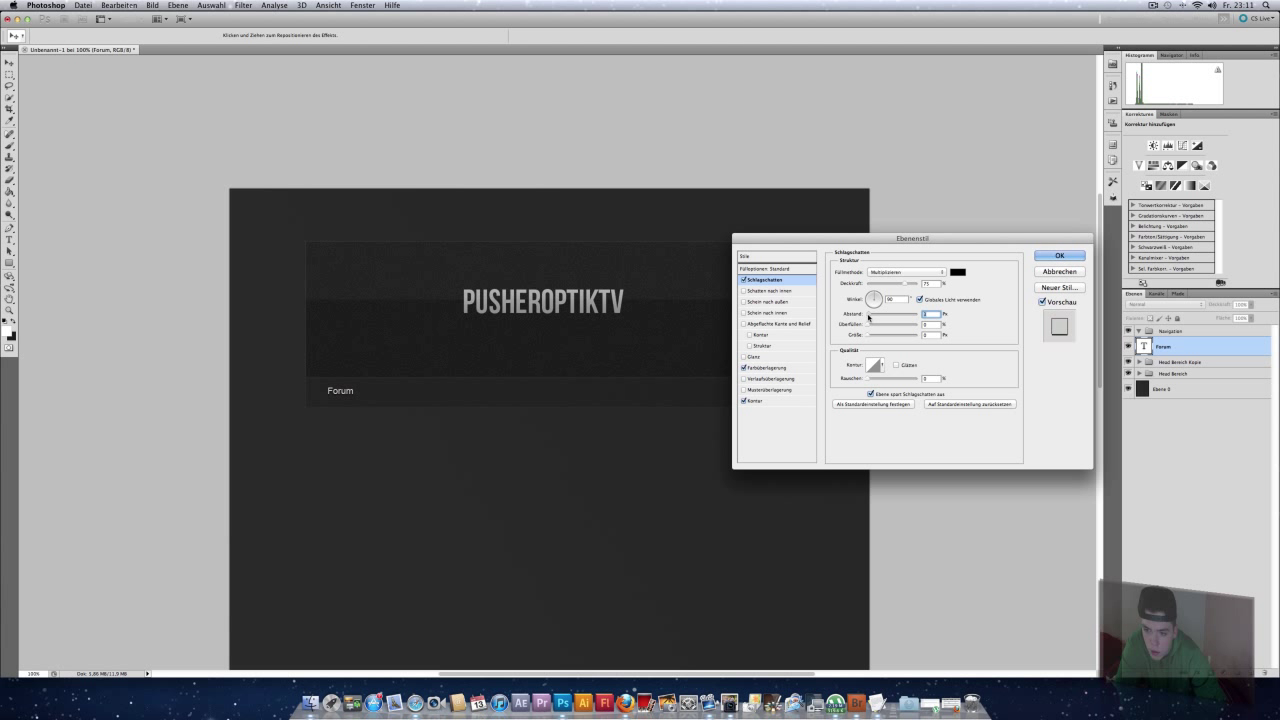
pyautogui.moveTo(868, 316); pyautogui.dragTo(866, 318)
pyautogui.write('4')
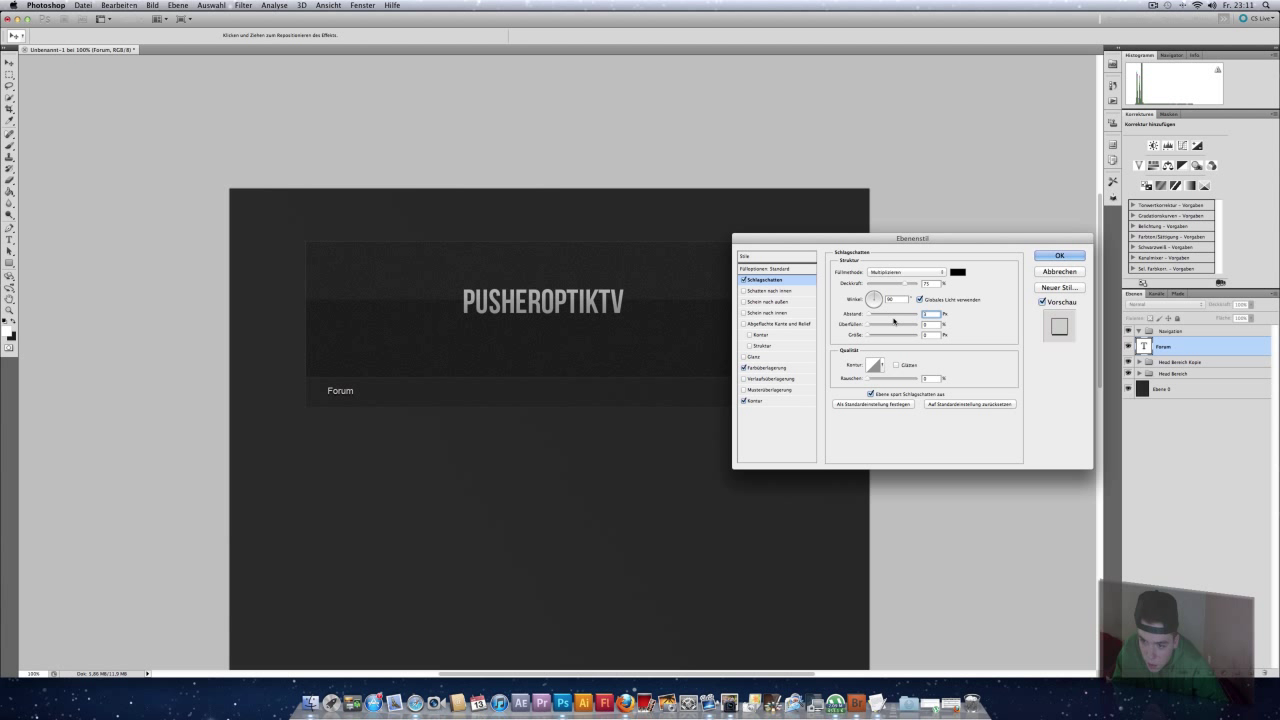
pyautogui.press('Up')
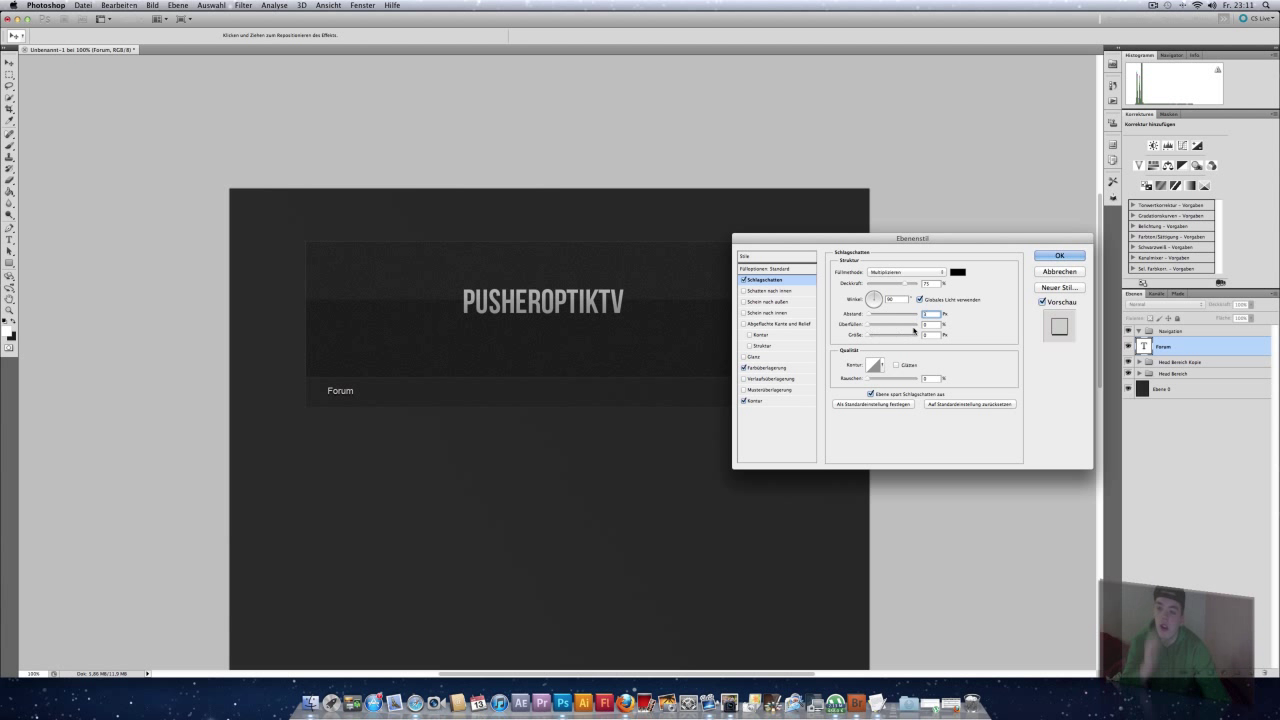
pyautogui.press('Return')
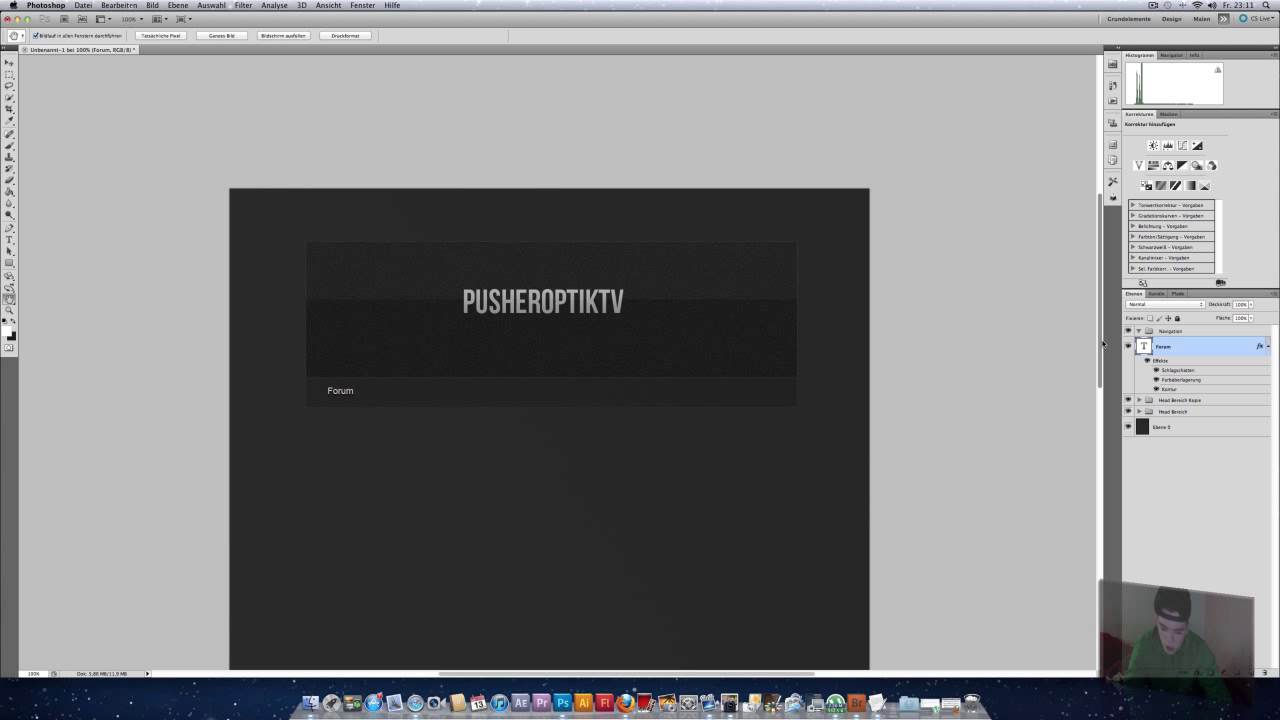
# Step: Duplicate the Forum label, move it right and retype it as 'Mitglieder'
pyautogui.press('super+j')
pyautogui.click(9, 62)
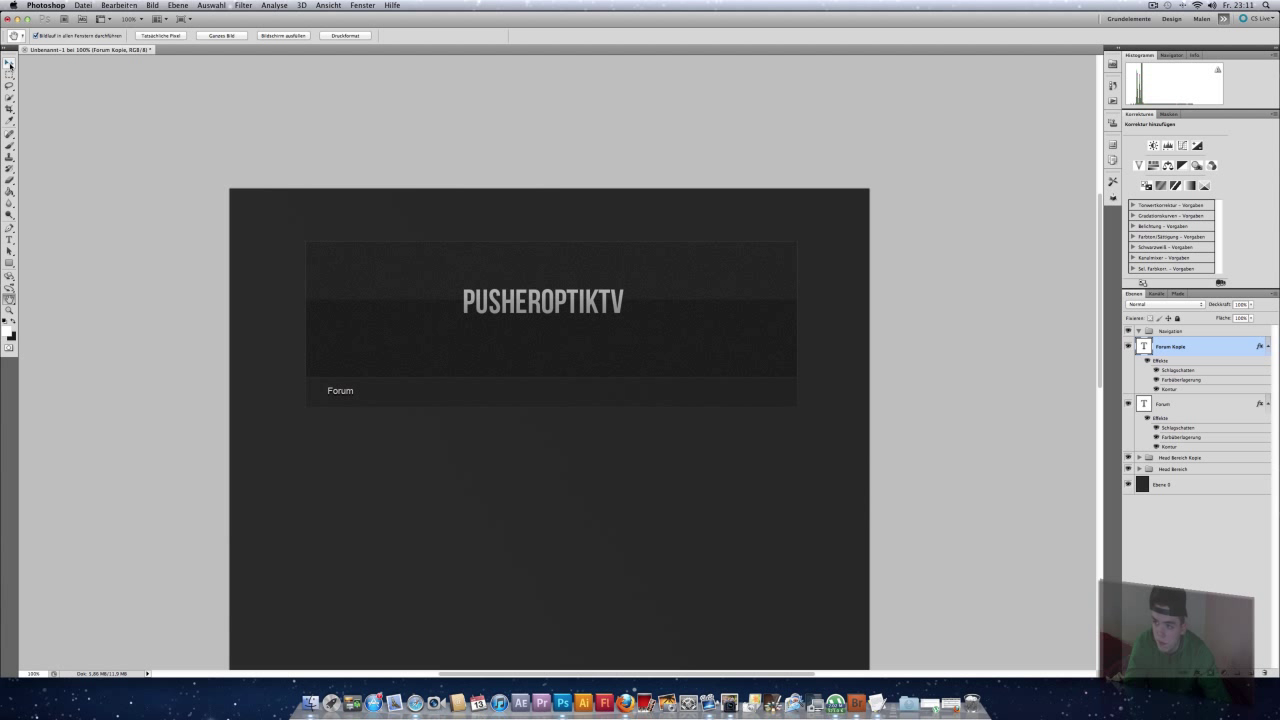
pyautogui.moveTo(339, 393); pyautogui.dragTo(387, 394)
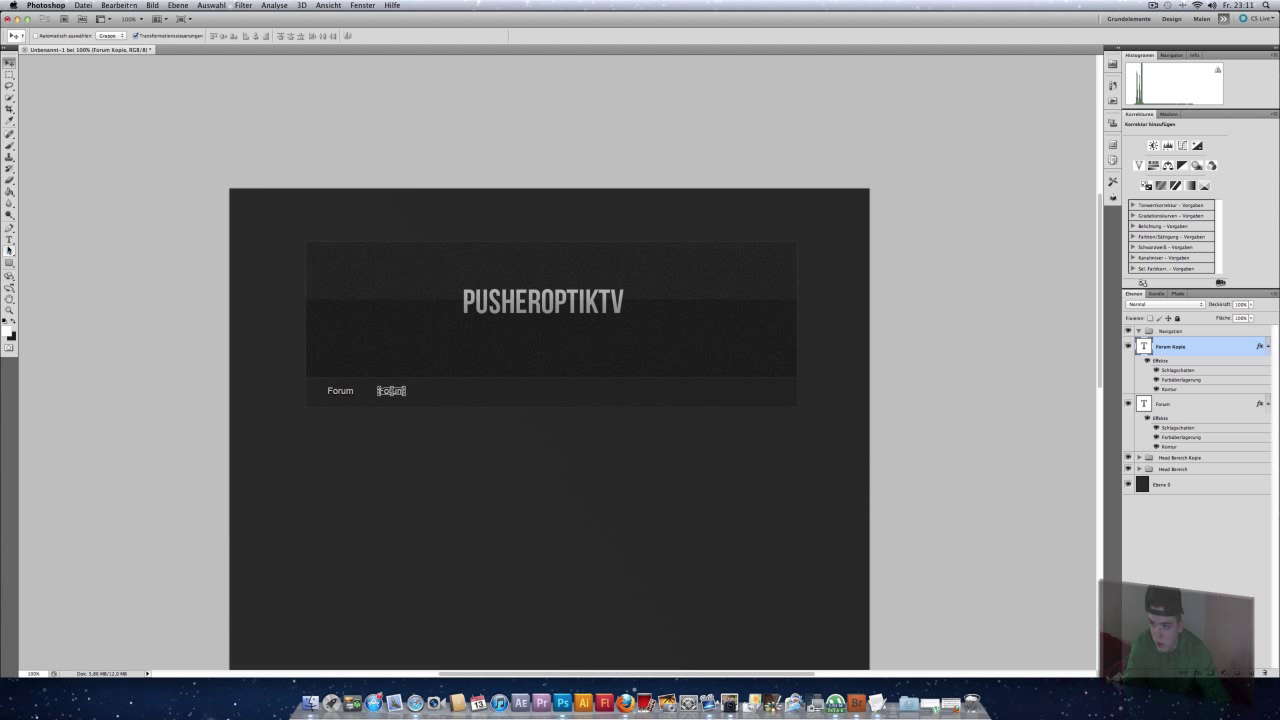
pyautogui.click(9, 238)
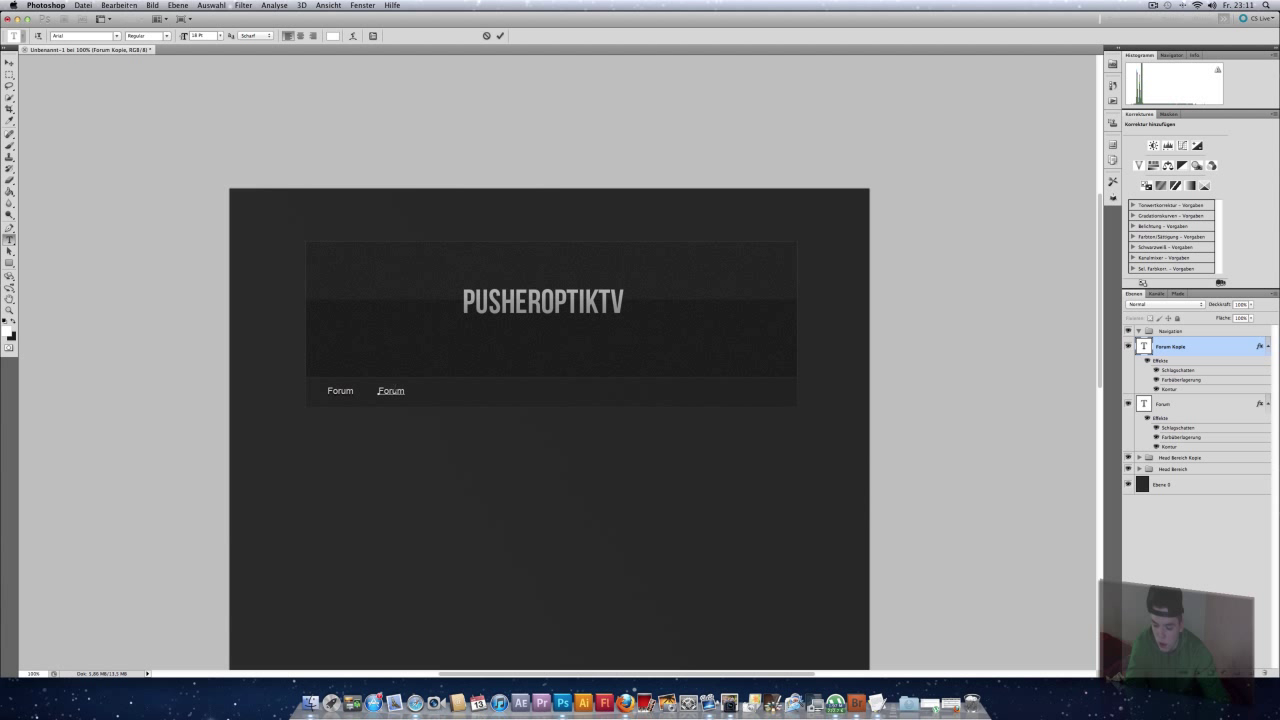
pyautogui.doubleClick(381, 390)
pyautogui.write('M')
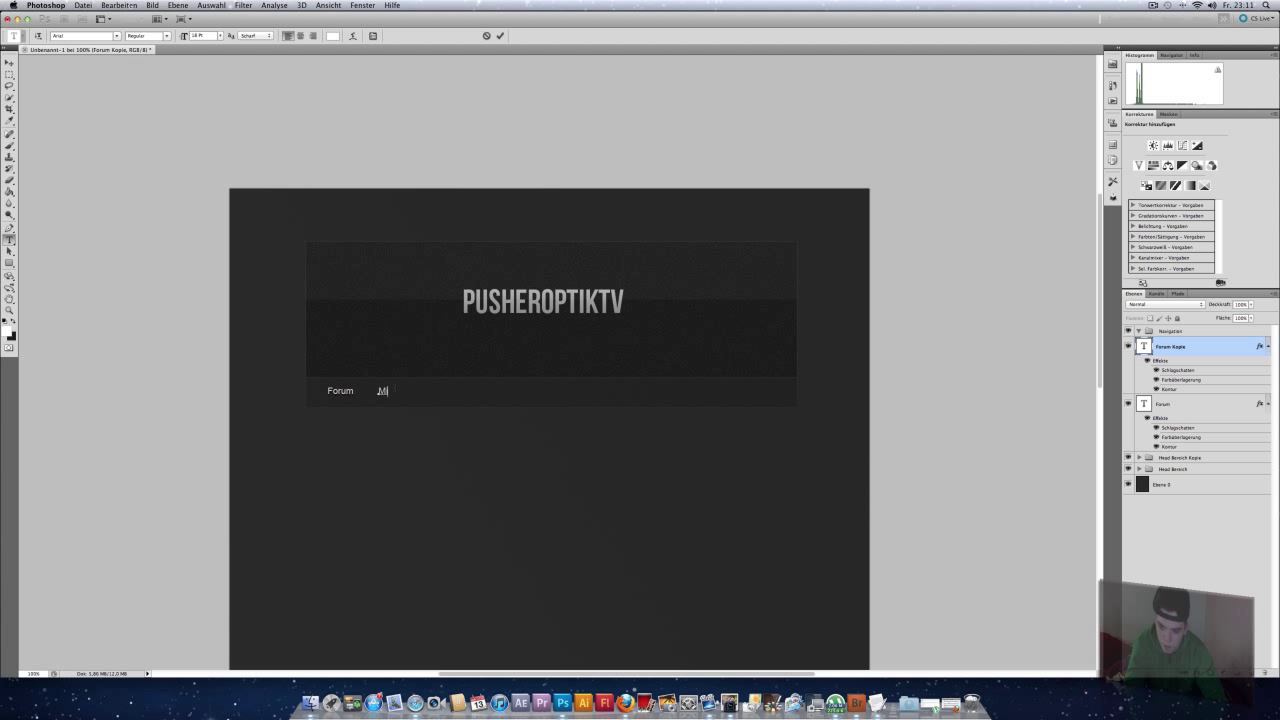
pyautogui.write('itglieder')
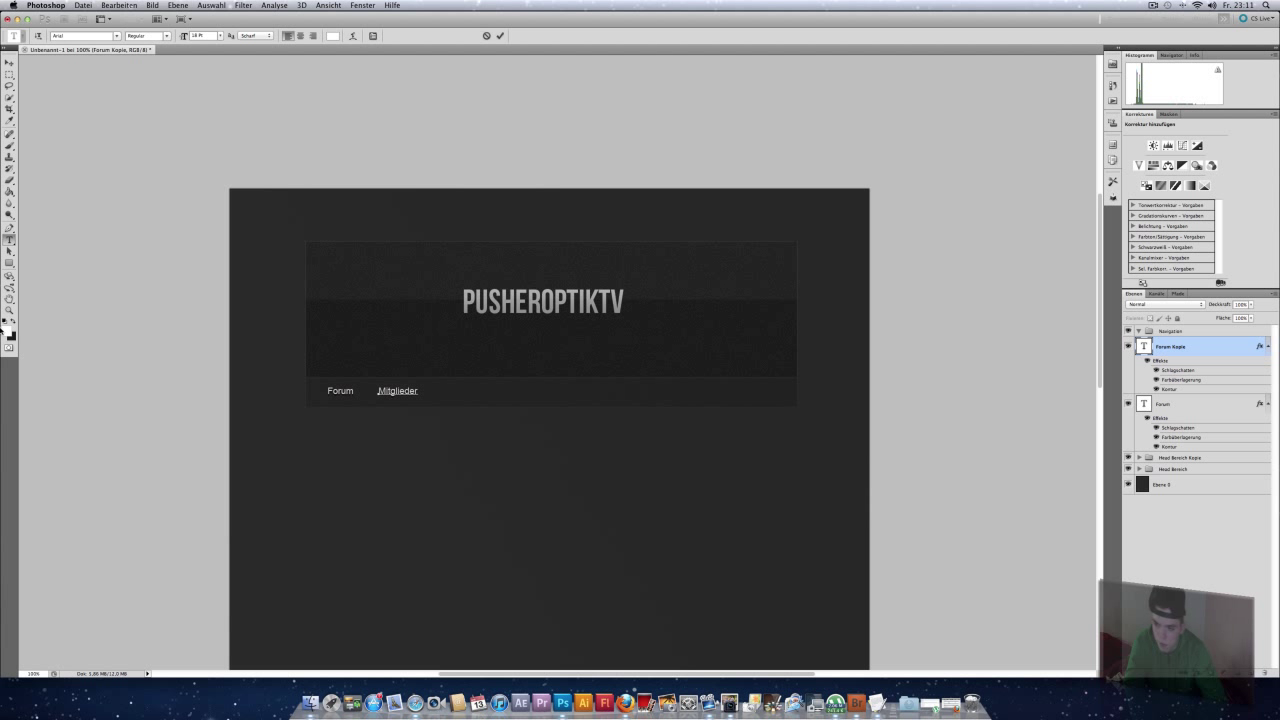
pyautogui.click(9, 298)
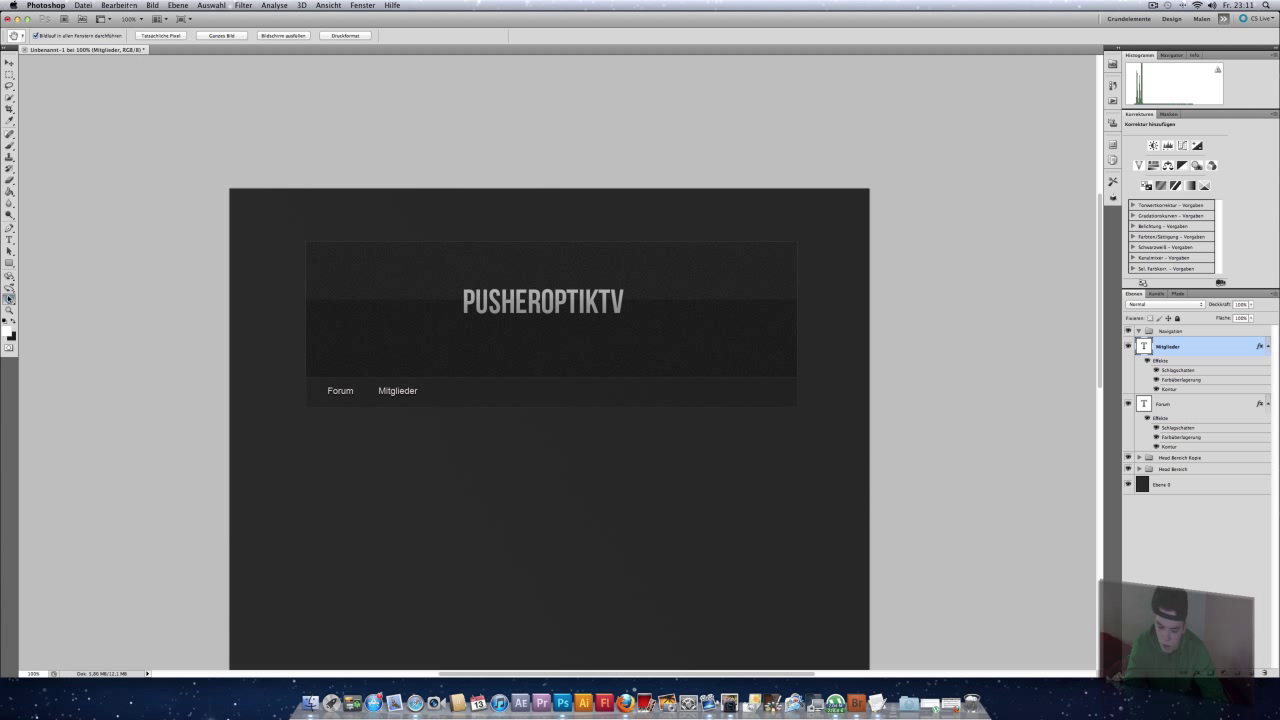
# Step: Duplicate the Mitglieder label and place the copy further right
pyautogui.press('super+j')
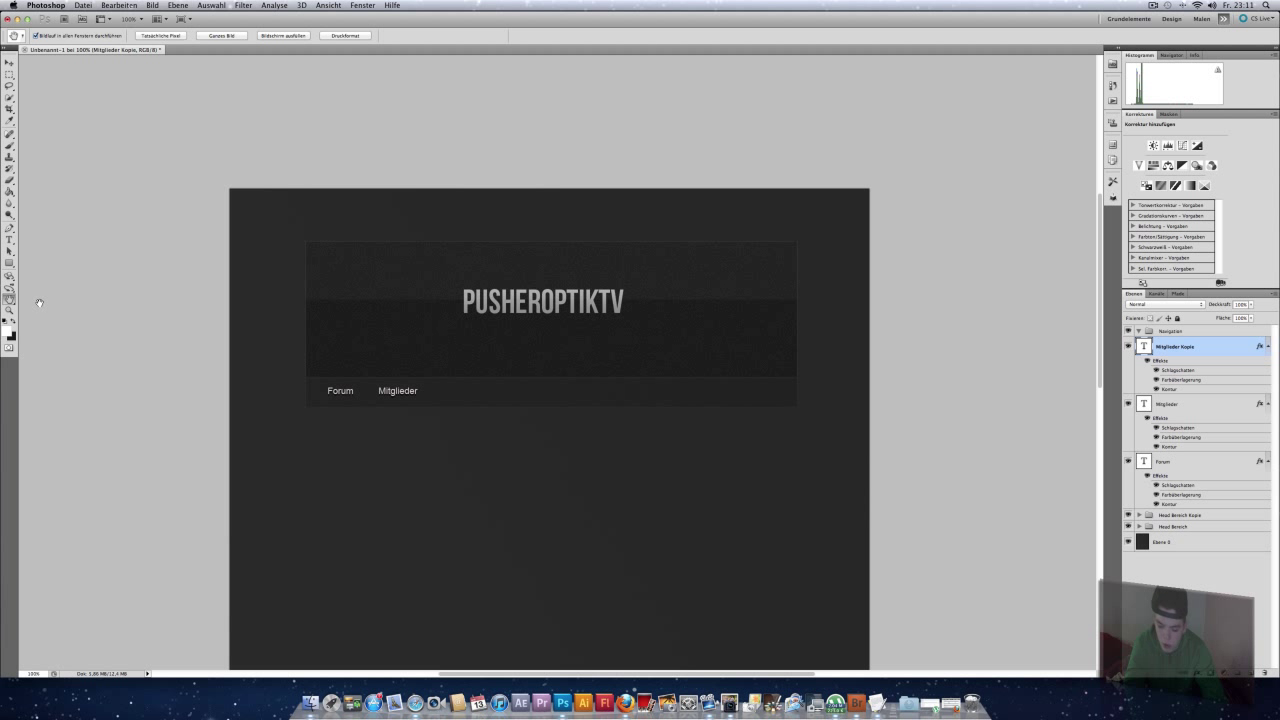
pyautogui.click(8, 63)
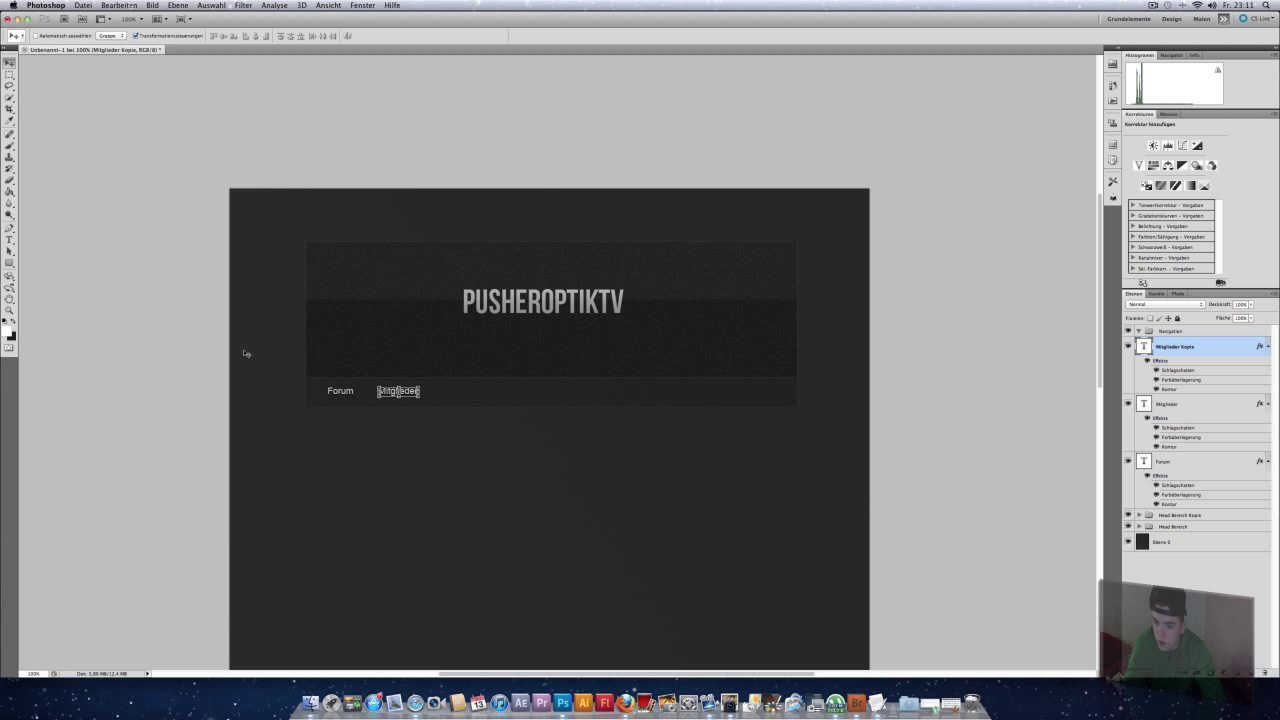
pyautogui.moveTo(390, 391); pyautogui.dragTo(449, 394)
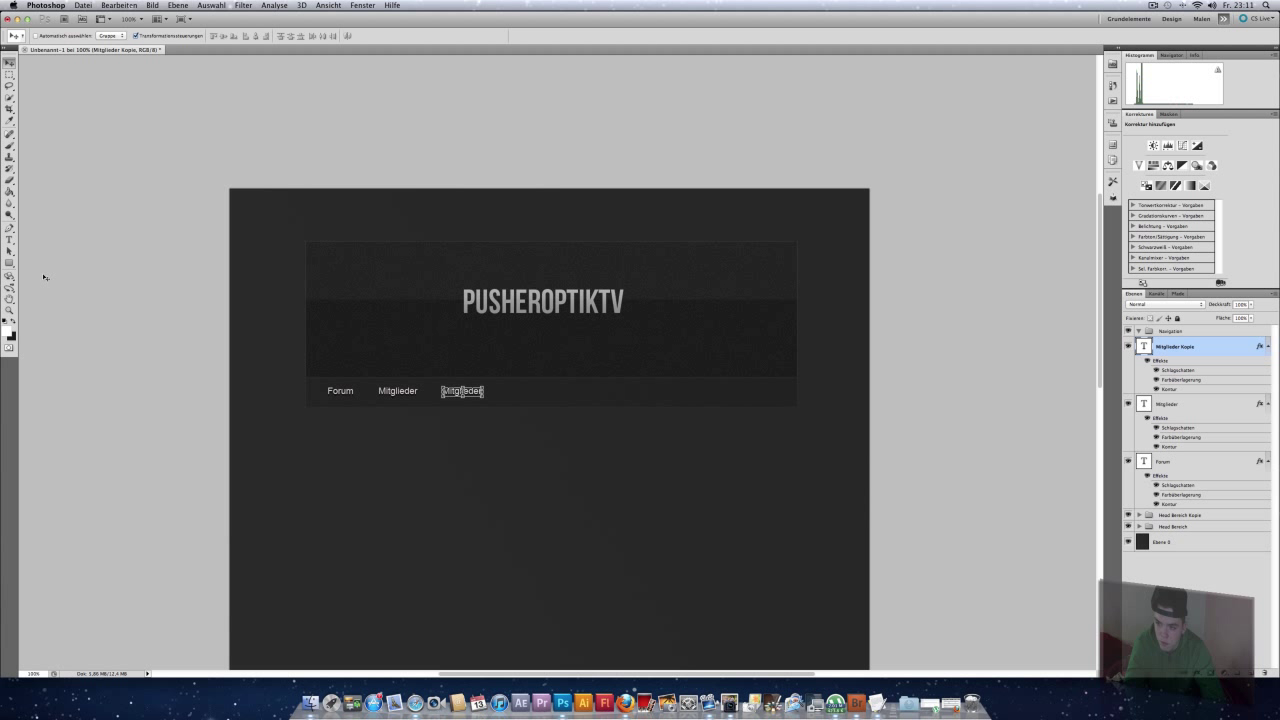
pyautogui.click(9, 239)
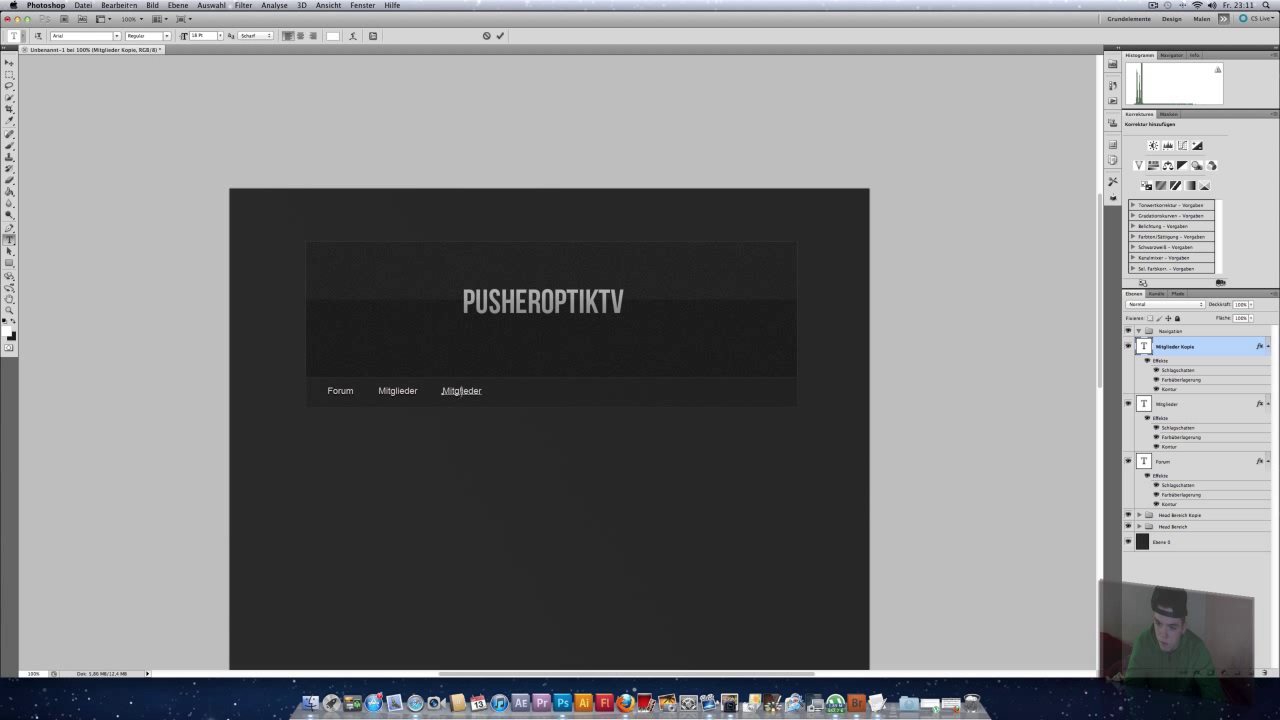
# Step: Retype the third nav label as 'Regeln'
pyautogui.doubleClick(462, 391)
pyautogui.press('BackSpace')
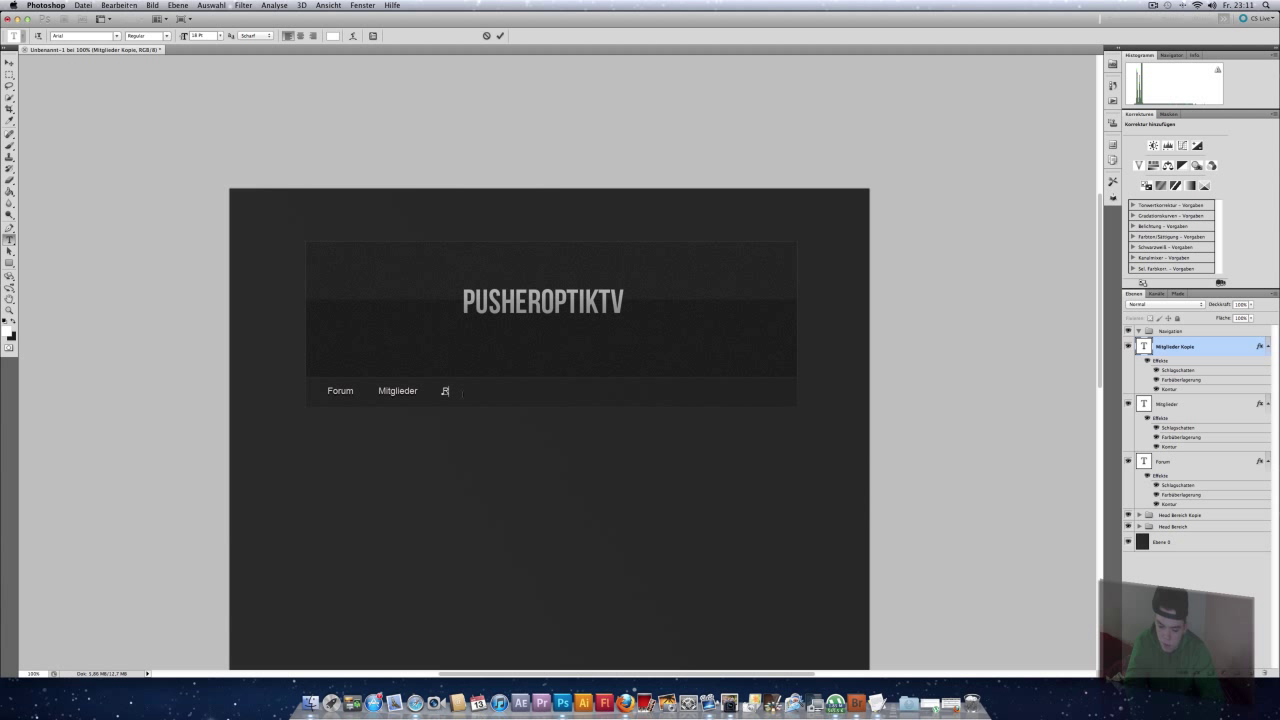
pyautogui.write('Regeln')
pyautogui.hscroll(-5, 357, 448)
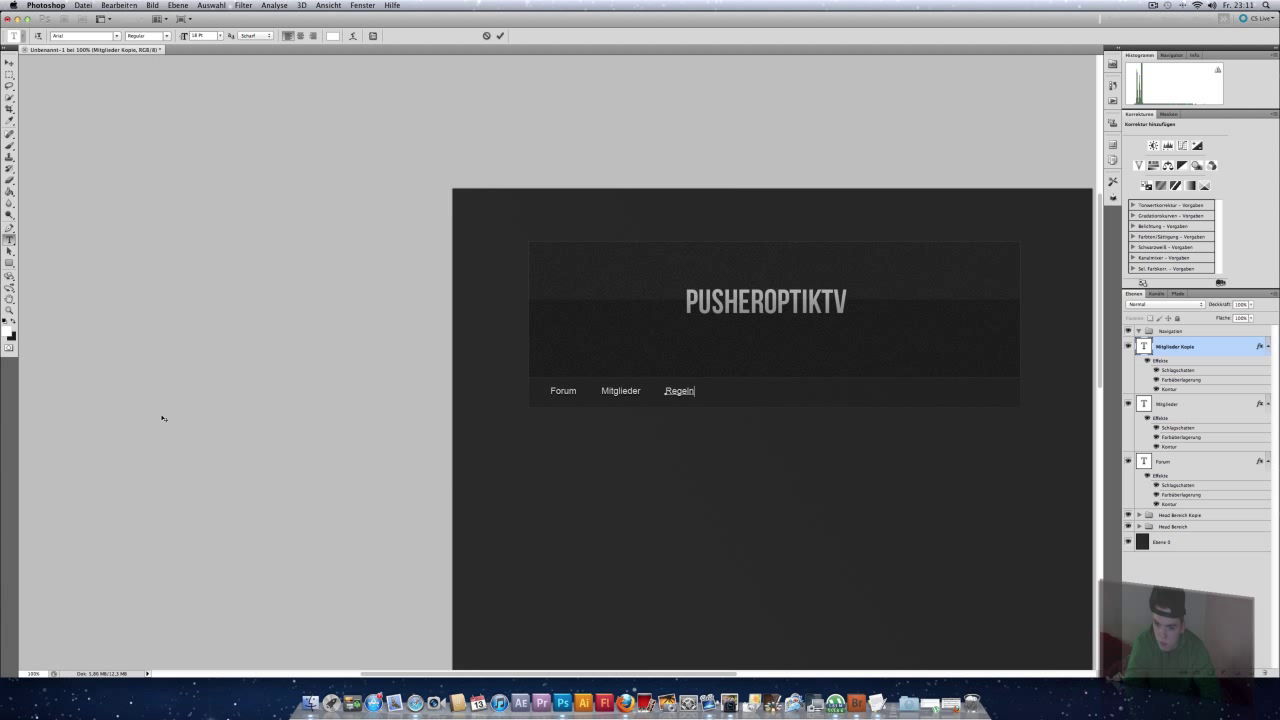
pyautogui.click(10, 300)
pyautogui.moveTo(583, 672); pyautogui.dragTo(651, 671)
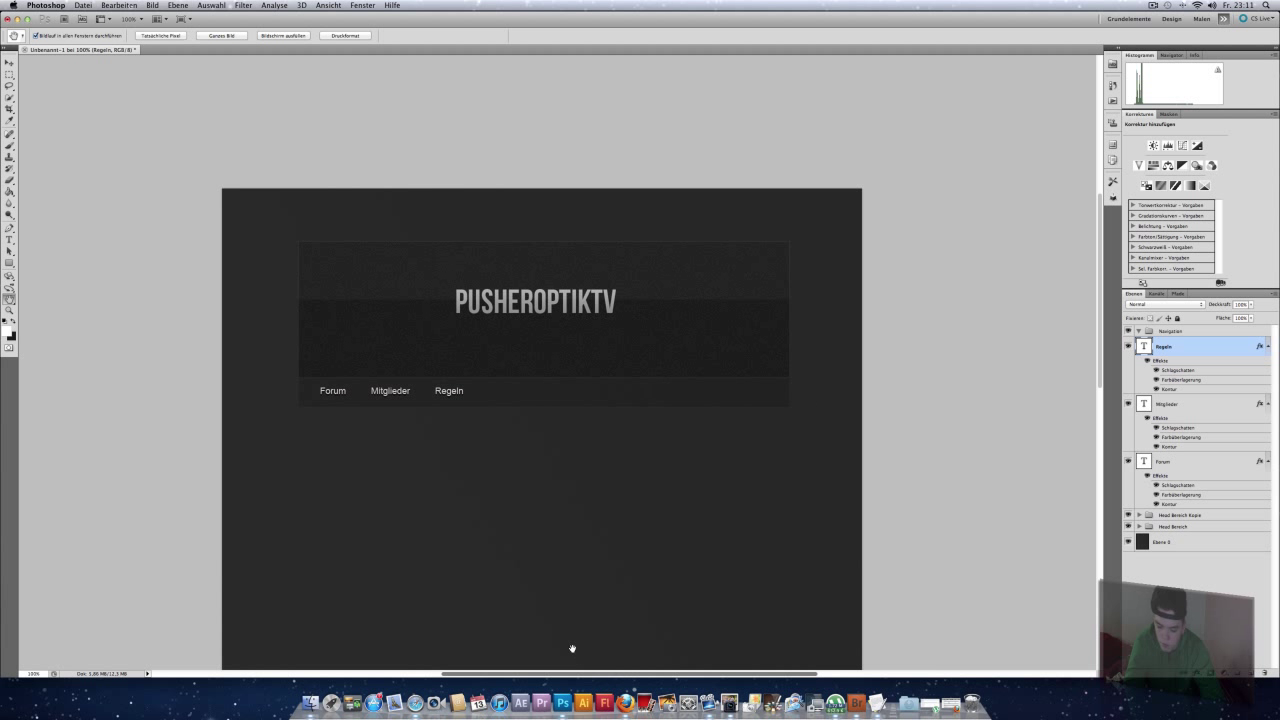
# Step: Duplicate Regeln, move the copy to the fourth slot and retype it as 'Impressum'
pyautogui.press('super+j')
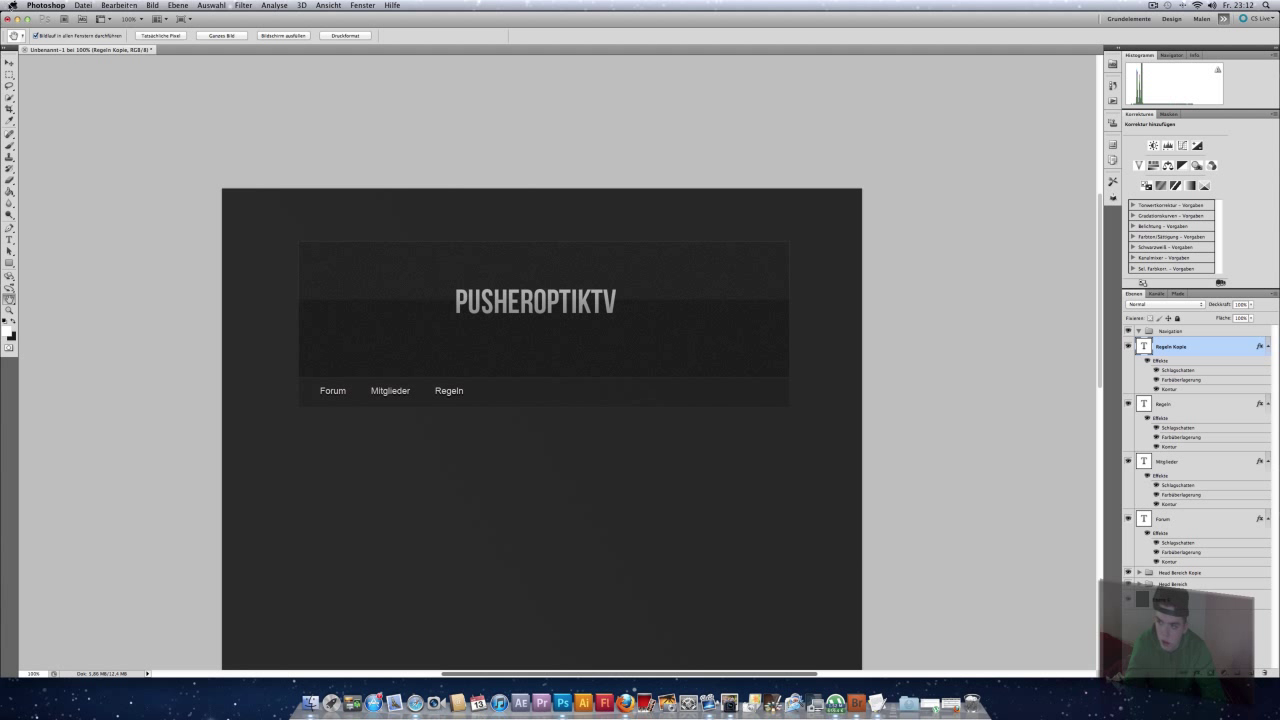
pyautogui.press('v')
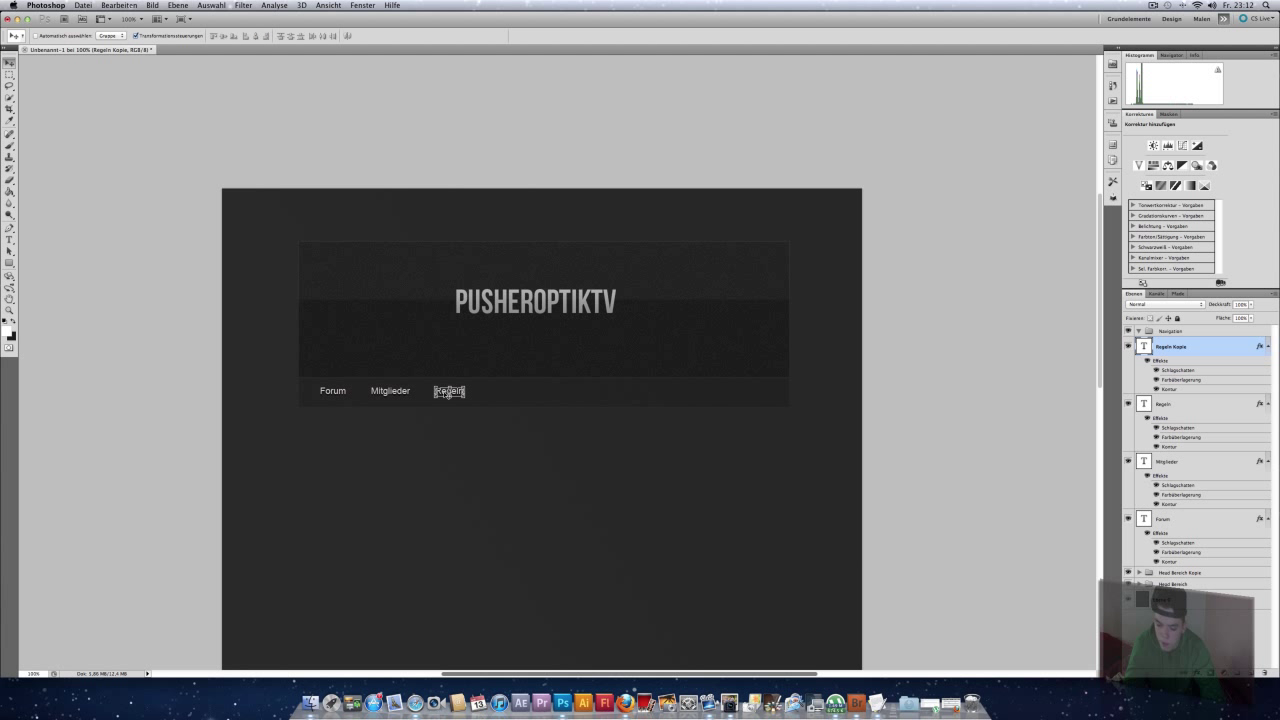
pyautogui.moveTo(447, 392); pyautogui.dragTo(498, 392)
pyautogui.click(9, 240)
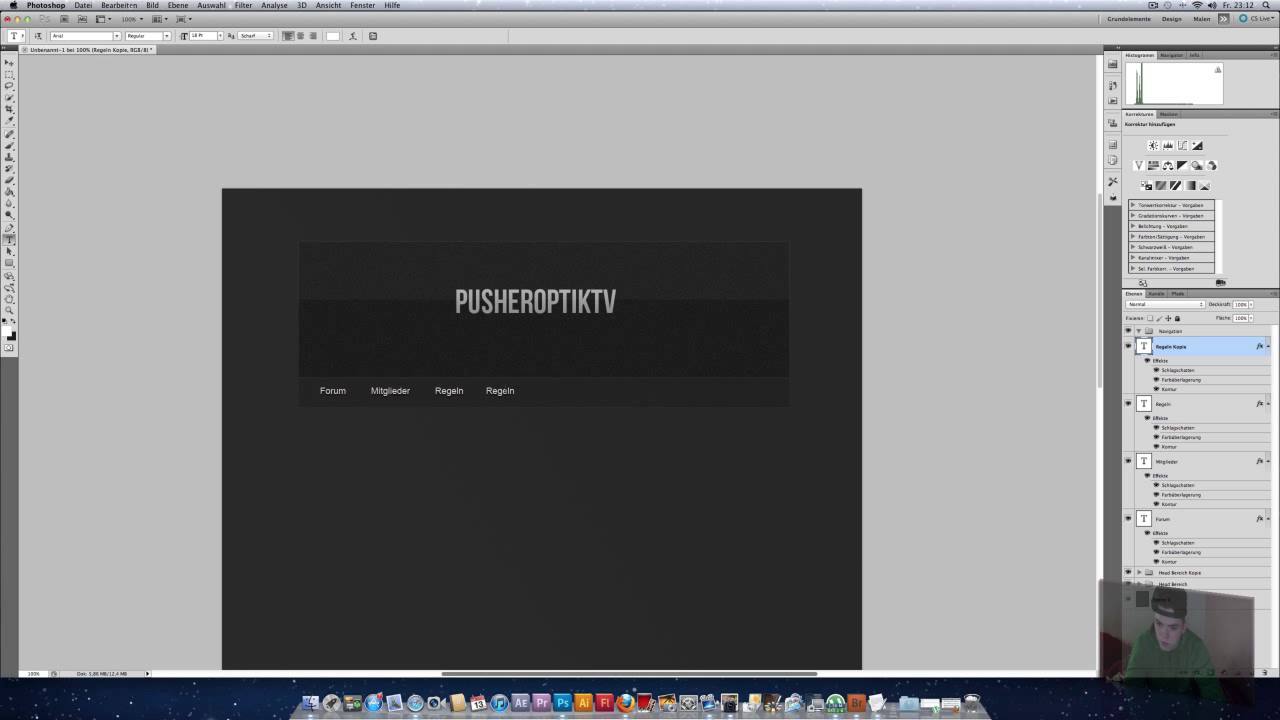
pyautogui.doubleClick(500, 391)
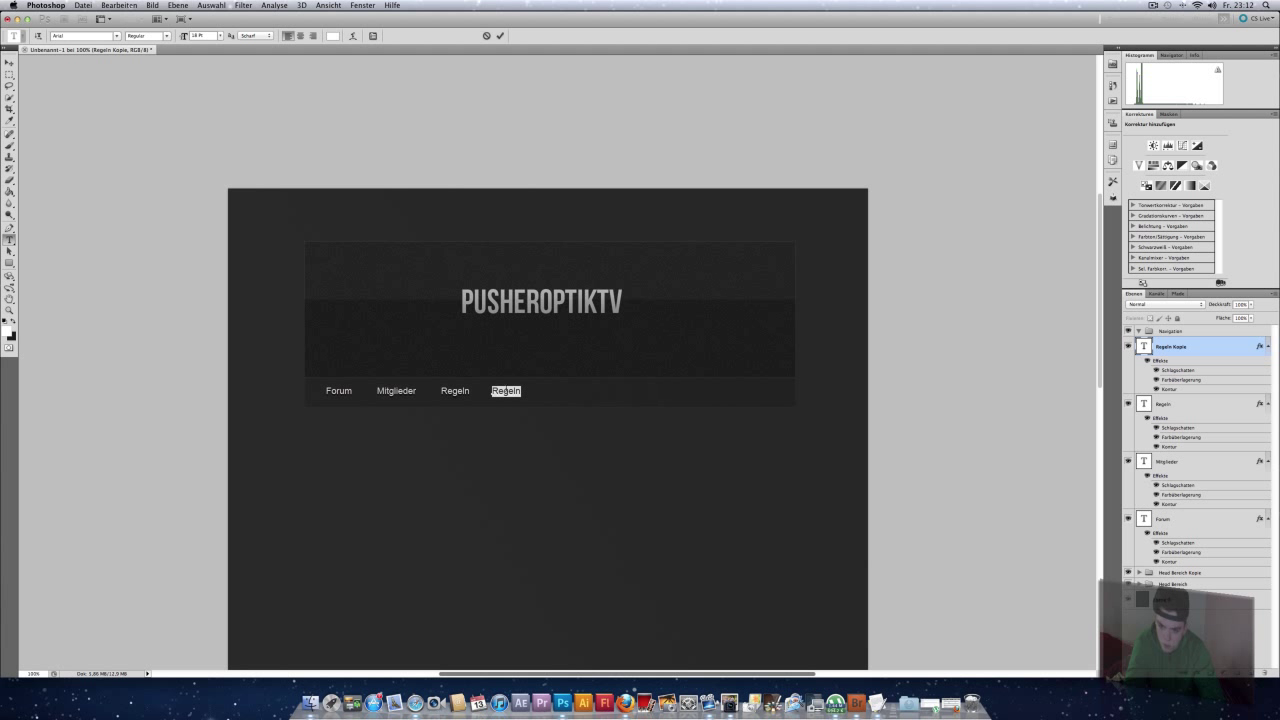
pyautogui.press('BackSpace')
pyautogui.write('m')
pyautogui.write('mpressum')
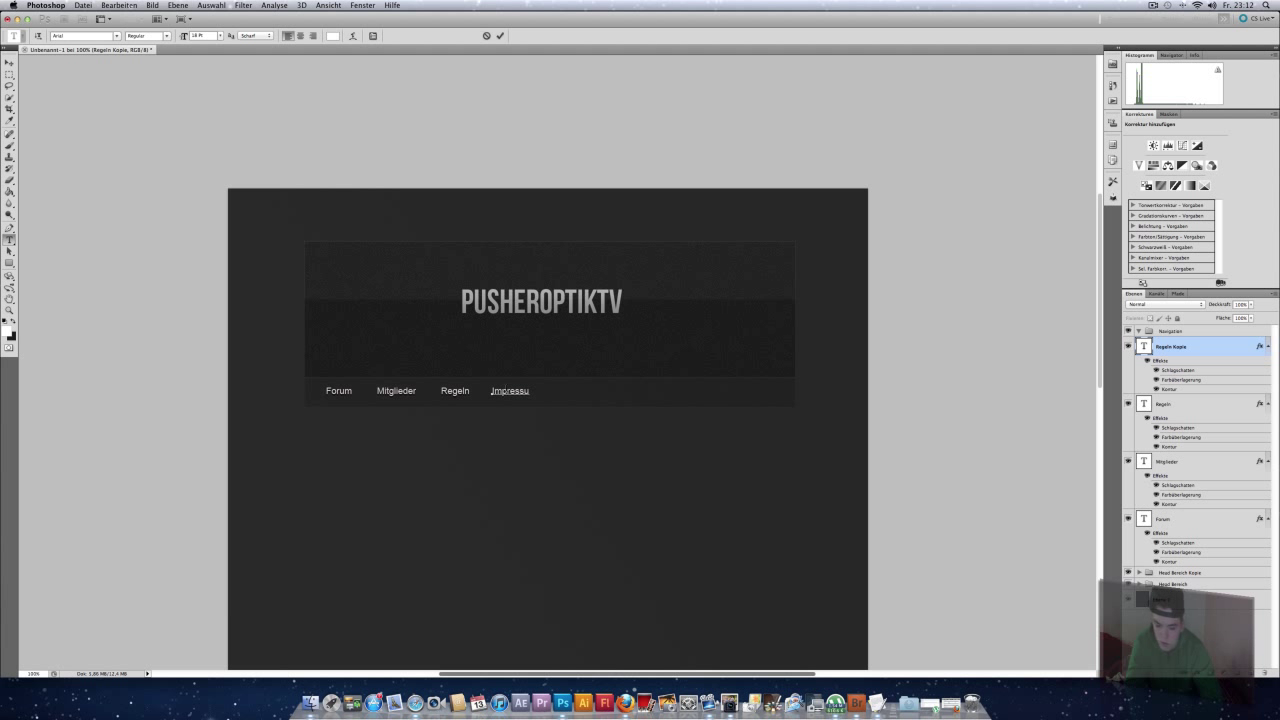
pyautogui.click(9, 298)
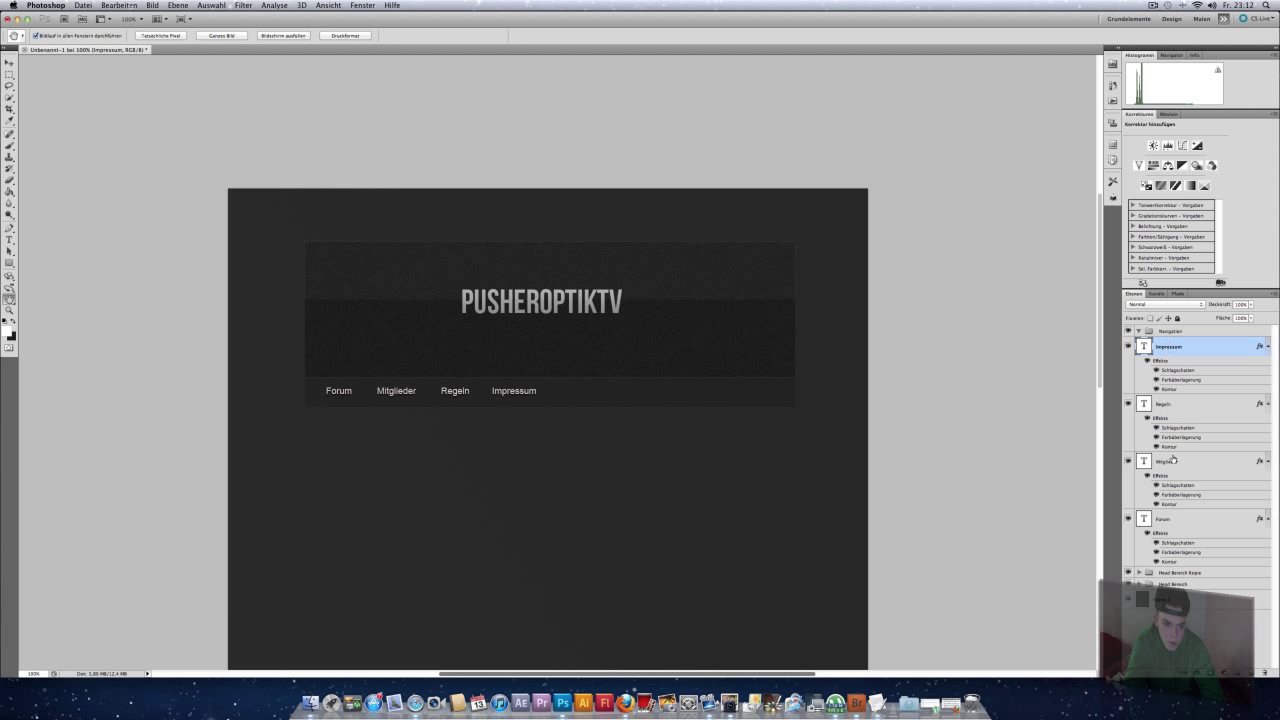
# Step: Select the four nav text layers and collapse their effects lists
pyautogui.keyDown('shift'); pyautogui.click(1162, 520); pyautogui.keyUp('shift')
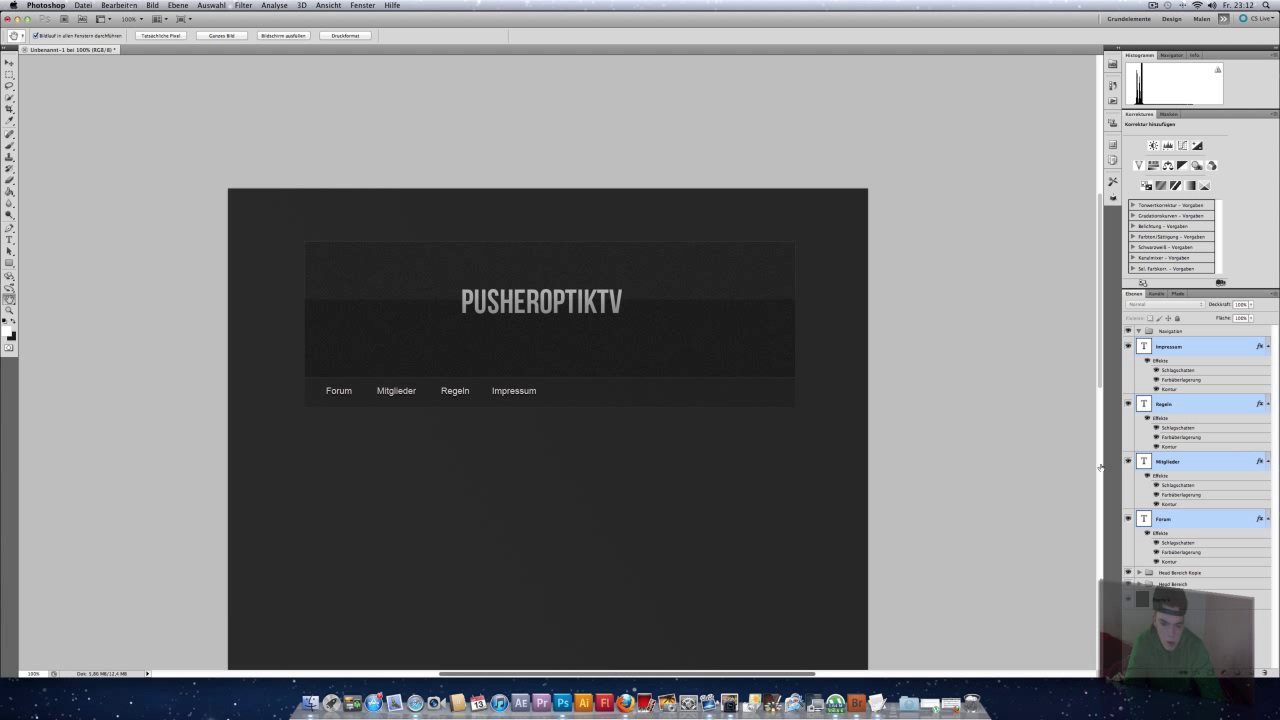
pyautogui.click(1267, 349)
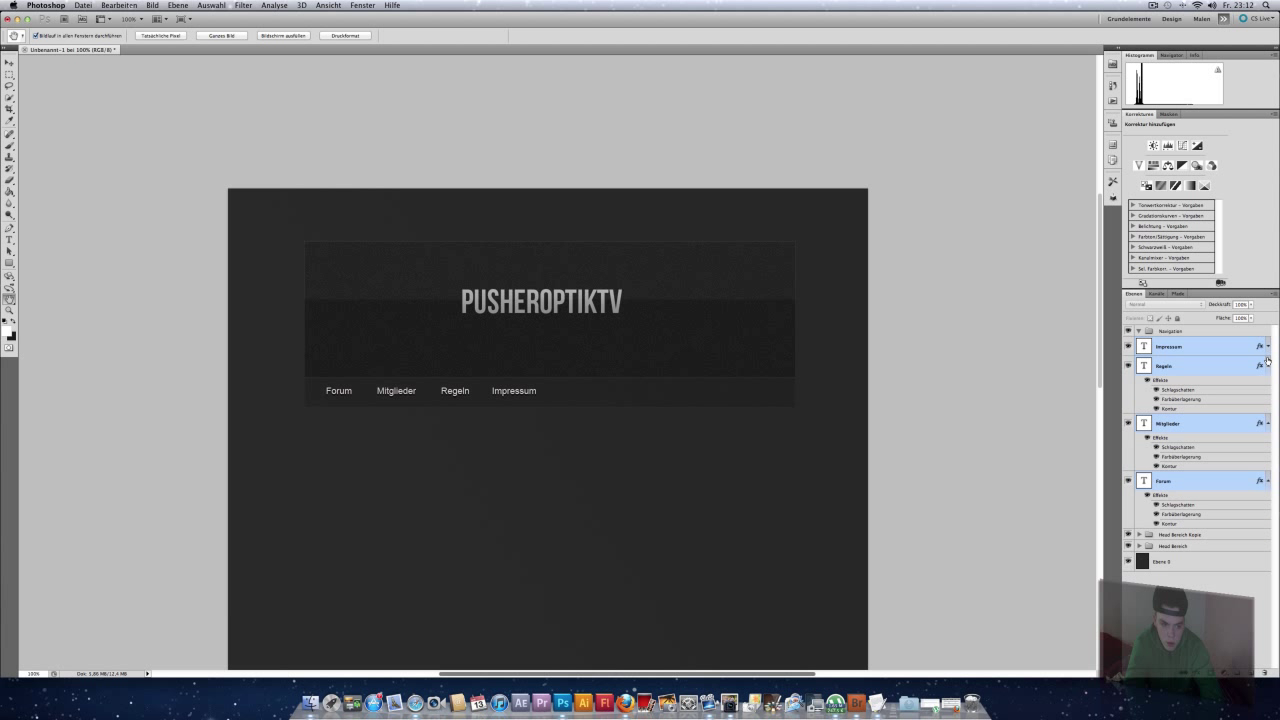
pyautogui.click(1267, 366)
pyautogui.click(1268, 385)
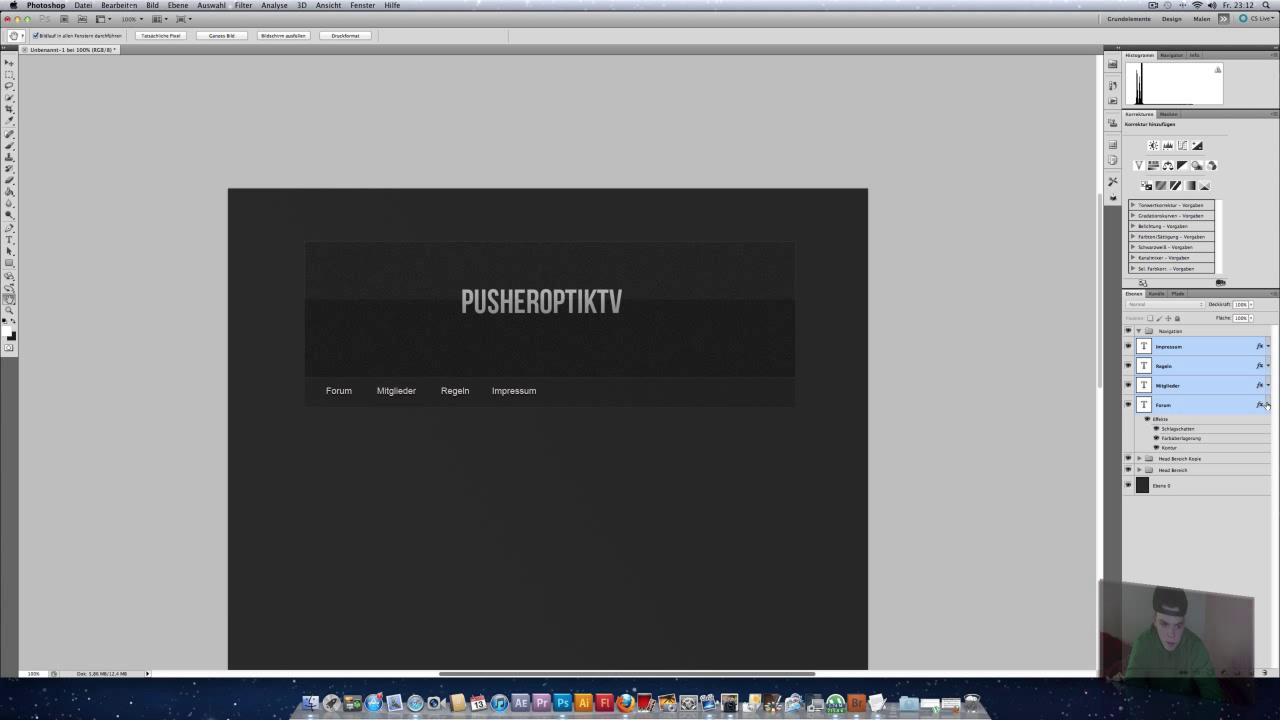
pyautogui.click(1267, 404)
# Step: Shift the four links right and nudge them until centred in the nav bar
pyautogui.press('v')
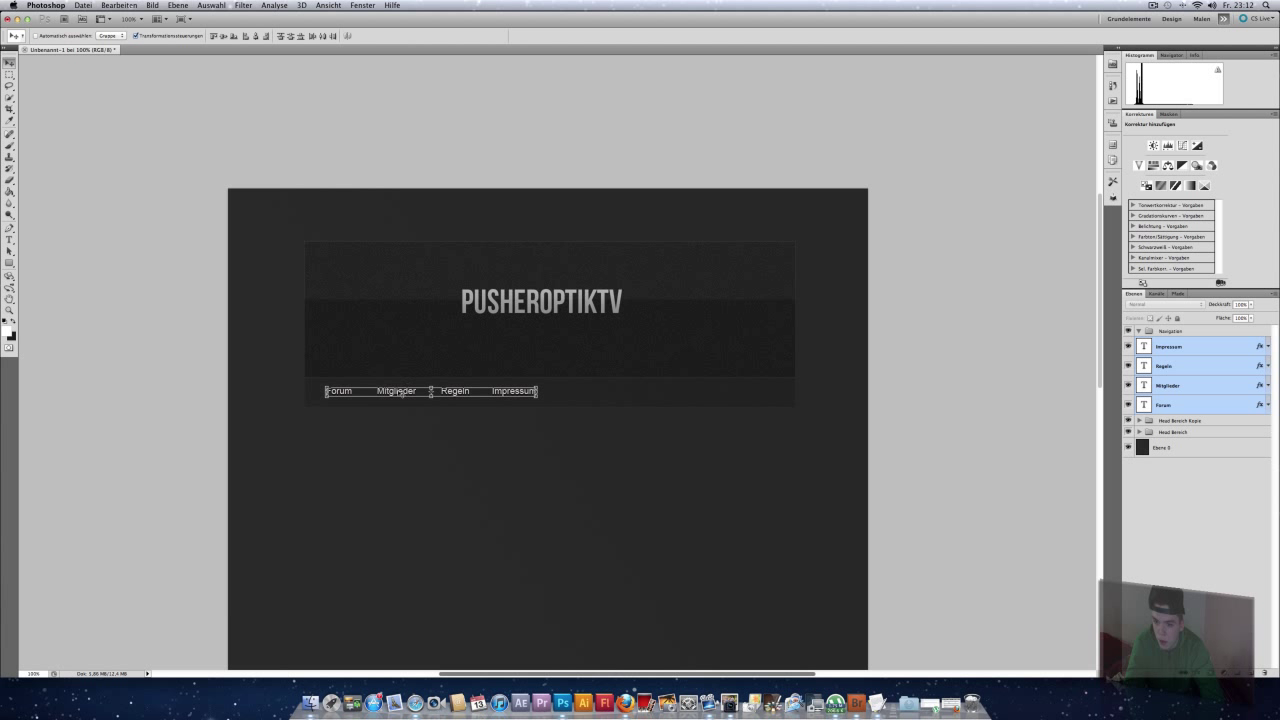
pyautogui.moveTo(399, 391); pyautogui.dragTo(495, 398)
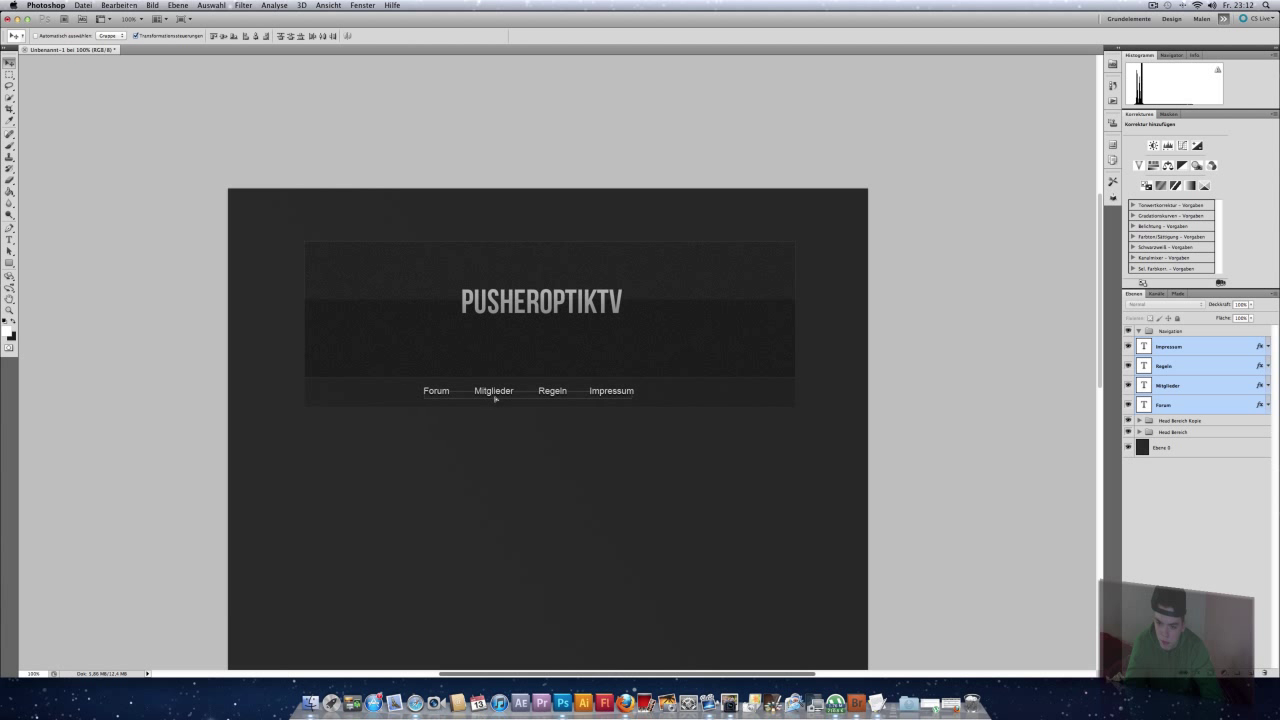
pyautogui.press('Right')
pyautogui.press('Right')
pyautogui.press('Right')
pyautogui.press('Right')
pyautogui.press('Right')
pyautogui.press('Right')
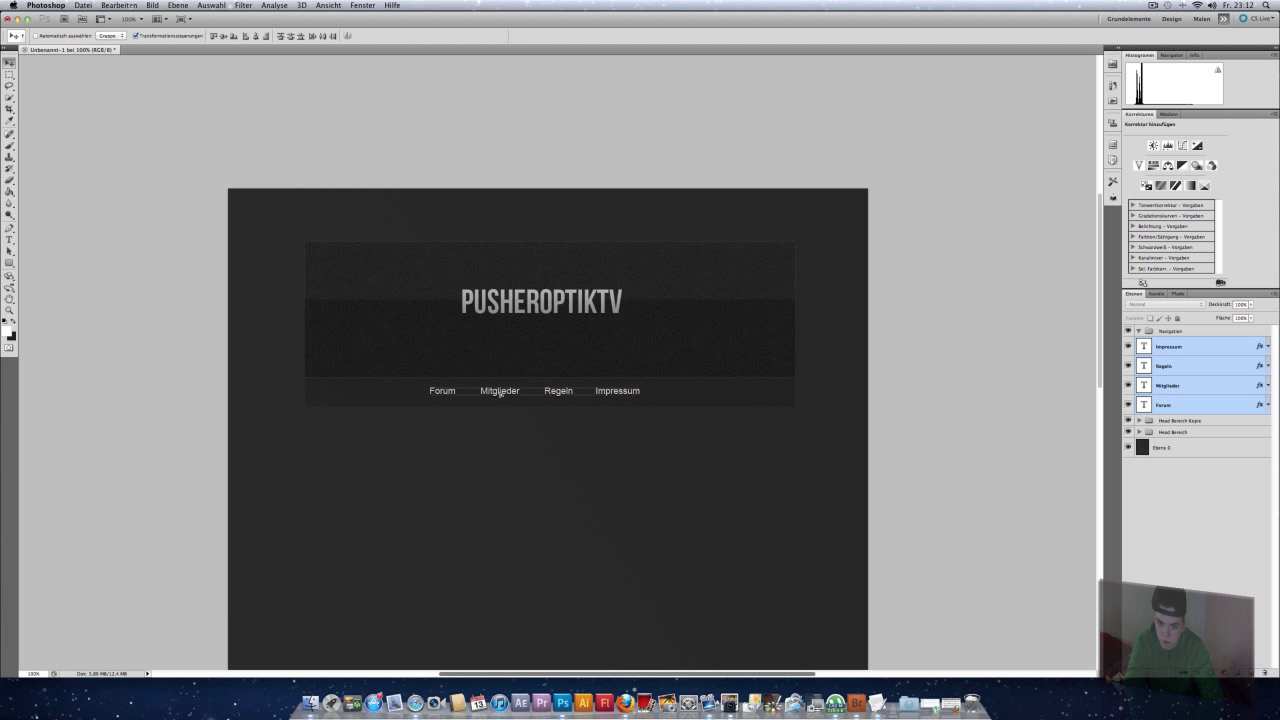
pyautogui.press('Right')
pyautogui.press('Right')
pyautogui.press('Right')
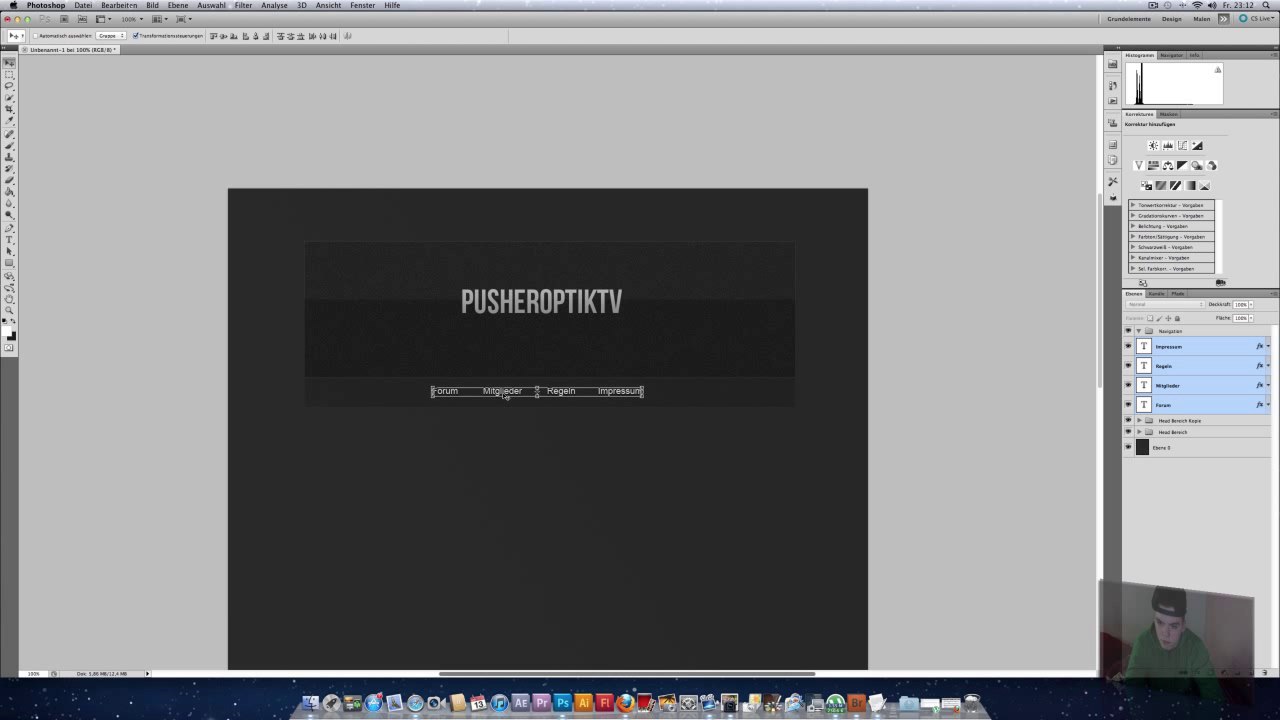
pyautogui.press('Right')
pyautogui.press('Right')
pyautogui.press('Right')
pyautogui.press('Right')
pyautogui.press('Right')
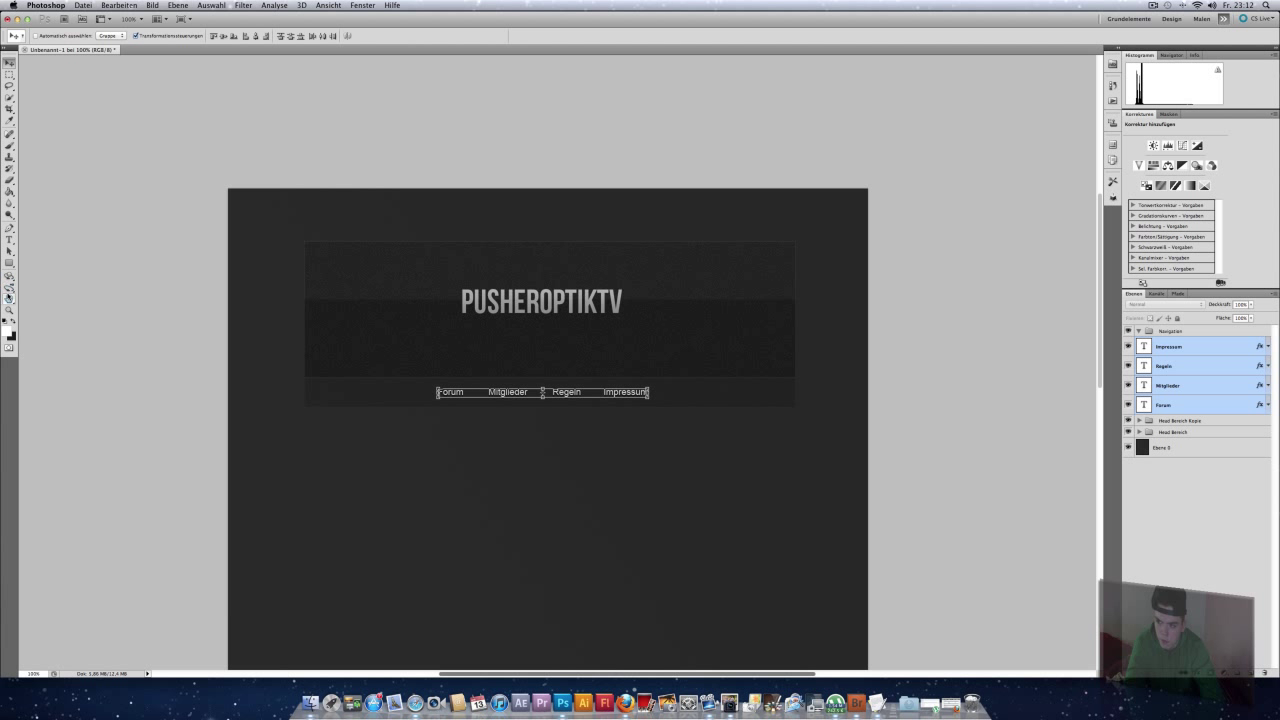
pyautogui.click(9, 298)
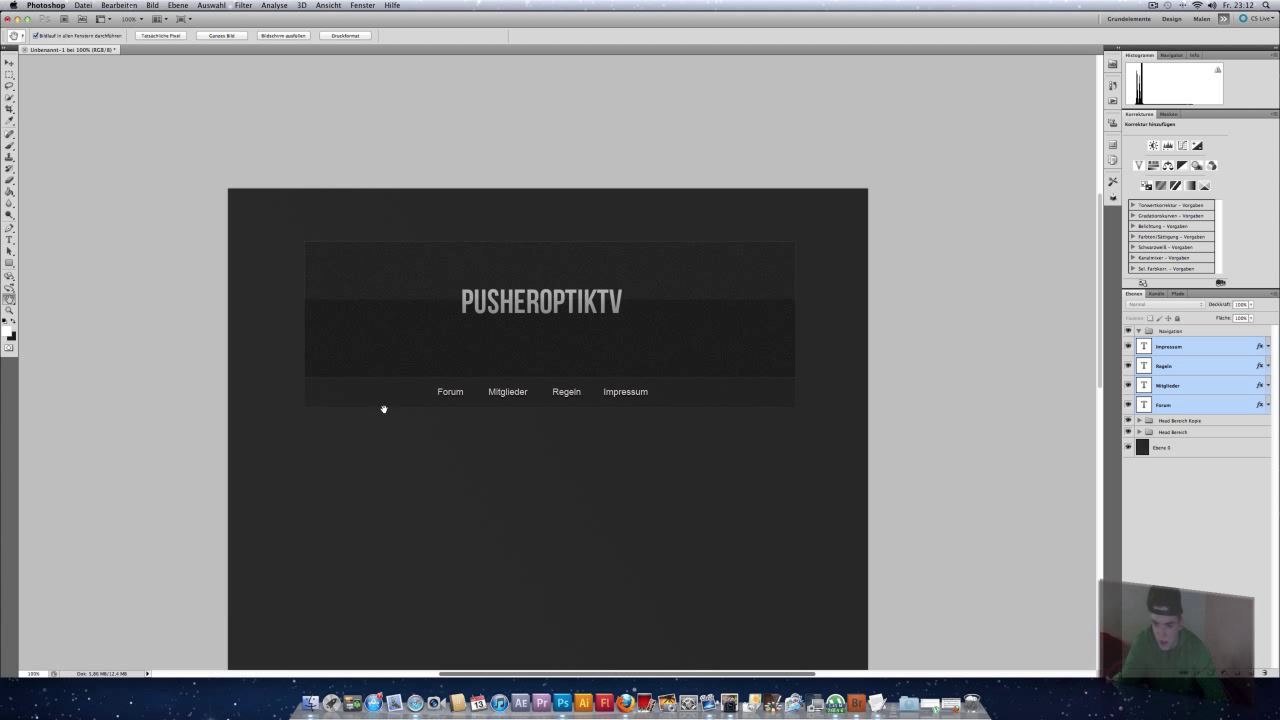
pyautogui.click(1139, 334)
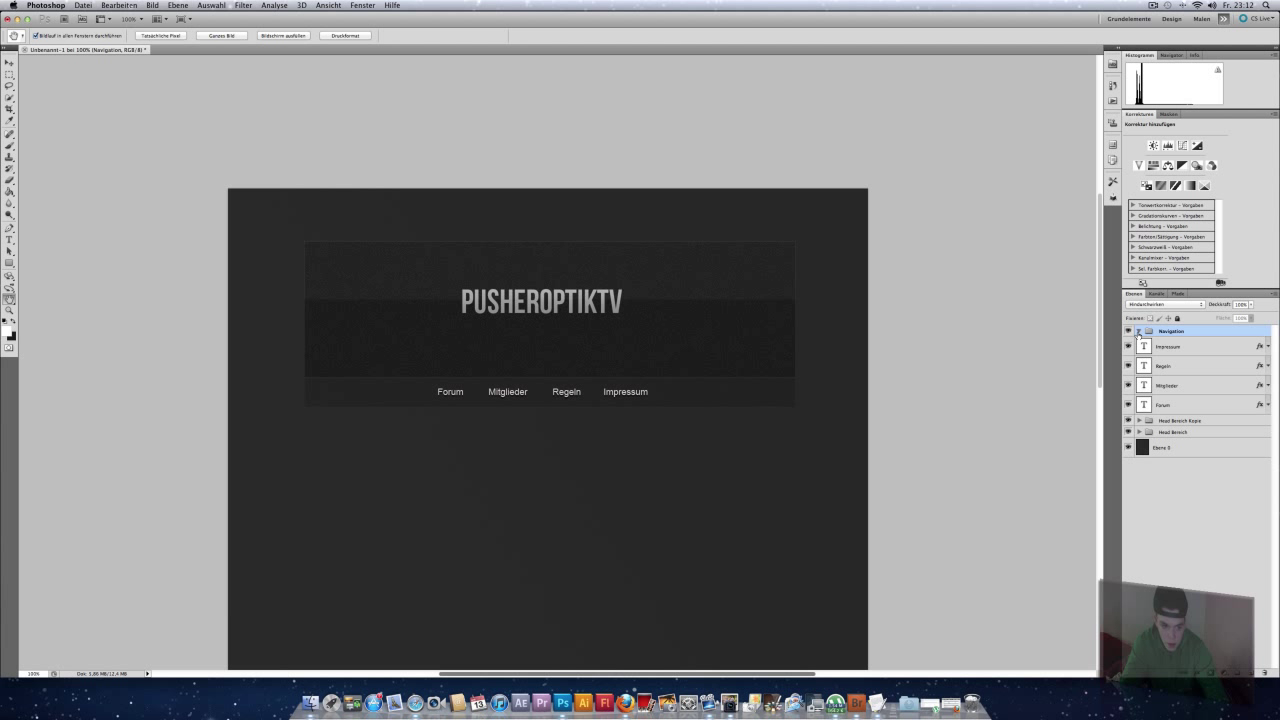
pyautogui.click(1142, 348)
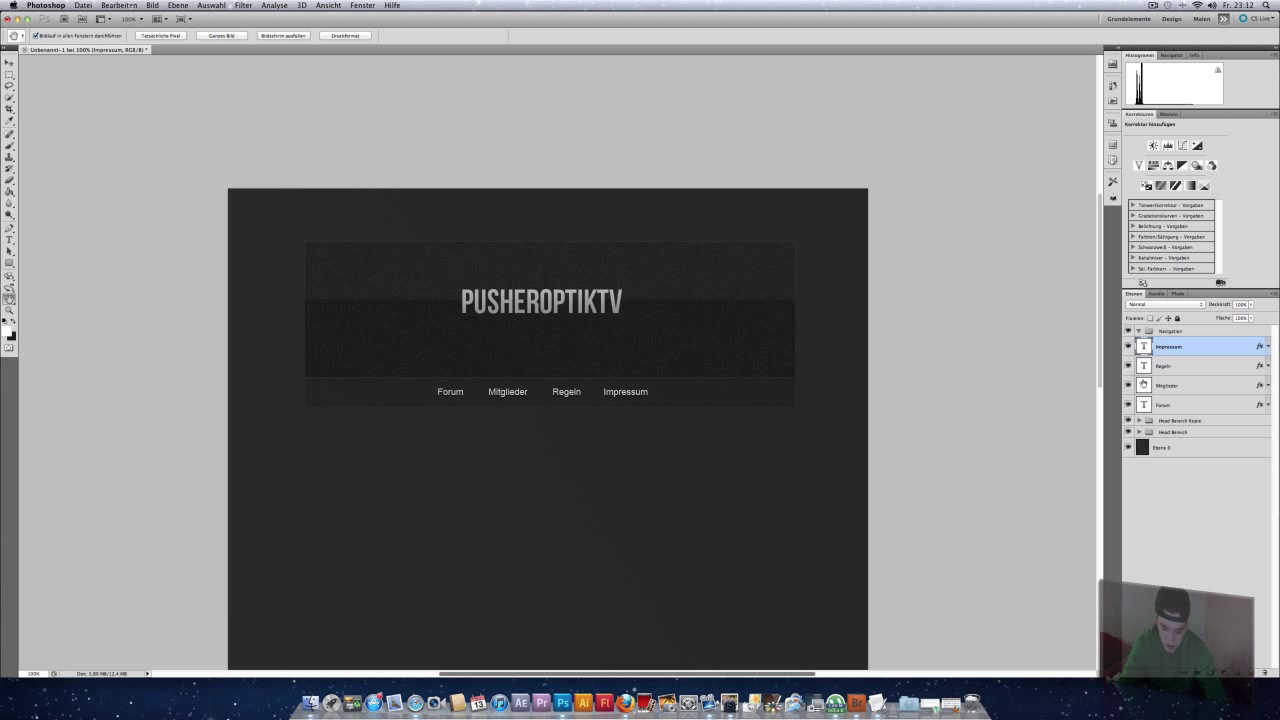
# Step: Move the four nav text layers into the Navigation group and collapse it
pyautogui.keyDown('shift'); pyautogui.click(1146, 405); pyautogui.keyUp('shift')
pyautogui.moveTo(1146, 405); pyautogui.dragTo(1156, 331)
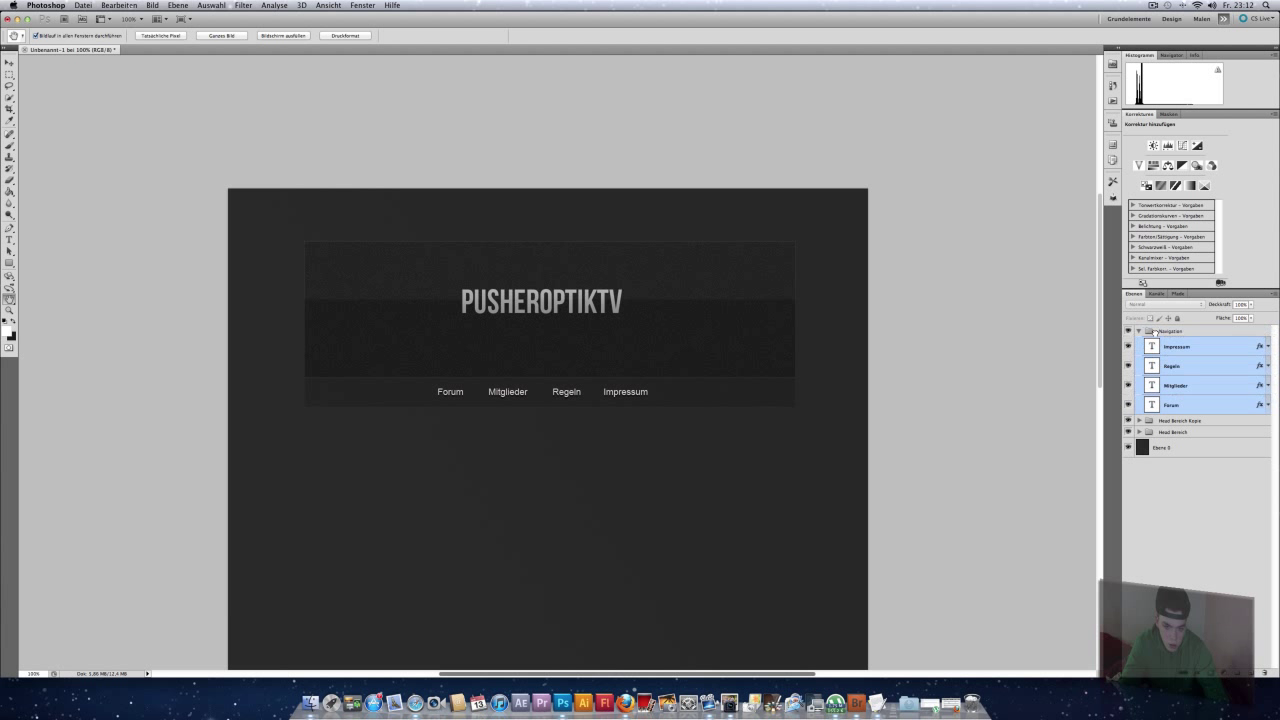
pyautogui.click(1137, 331)
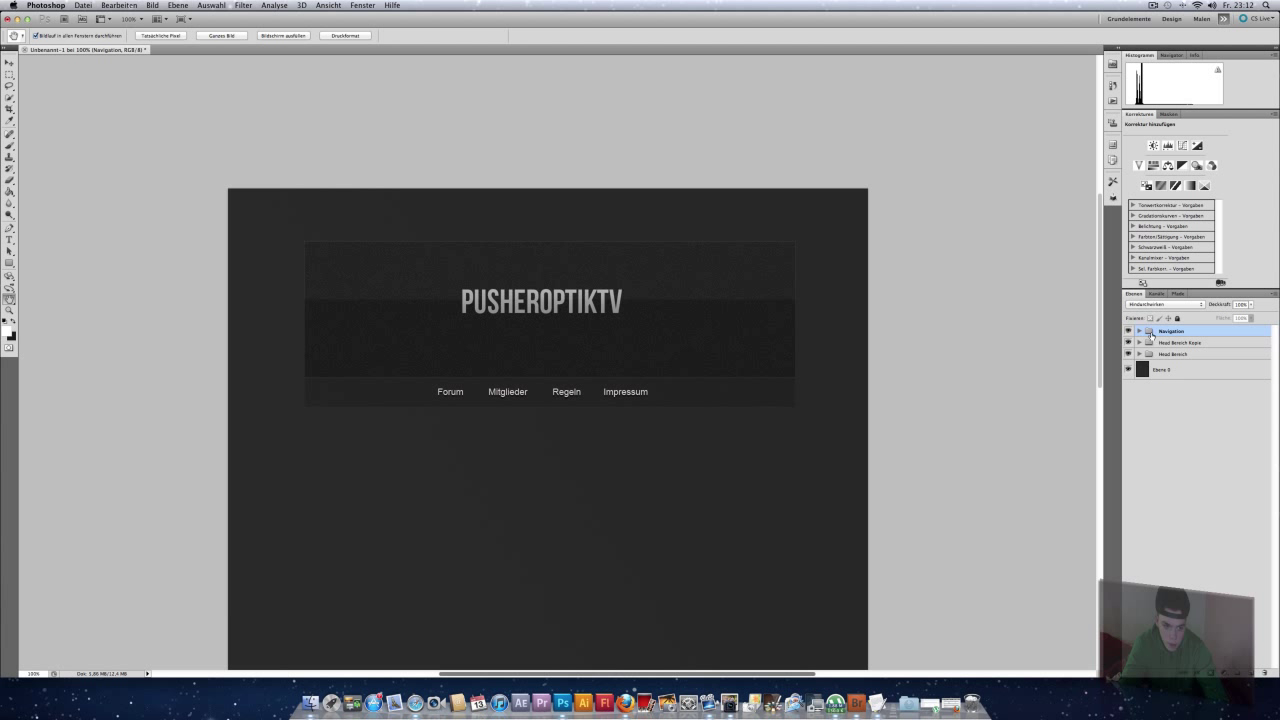
# Step: Rename the Head Bereich Kopie group to 'Anmelde Bereich'
pyautogui.click(1160, 345)
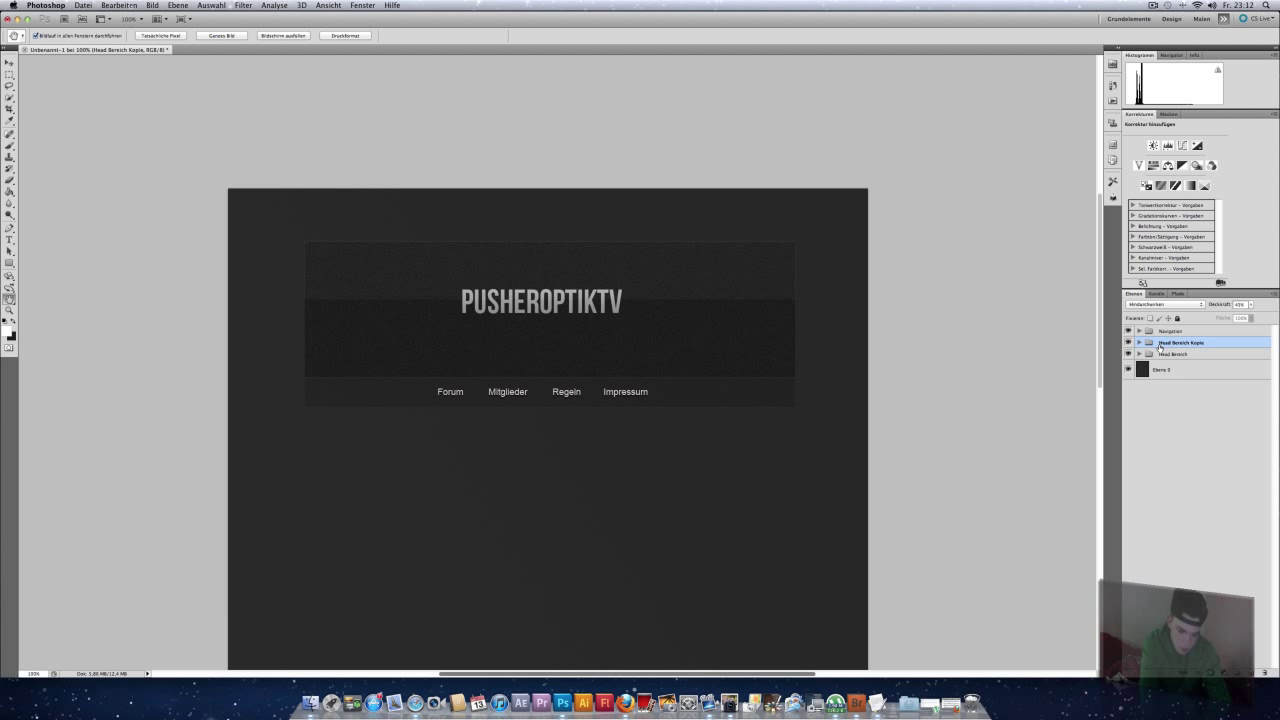
pyautogui.doubleClick(1174, 343)
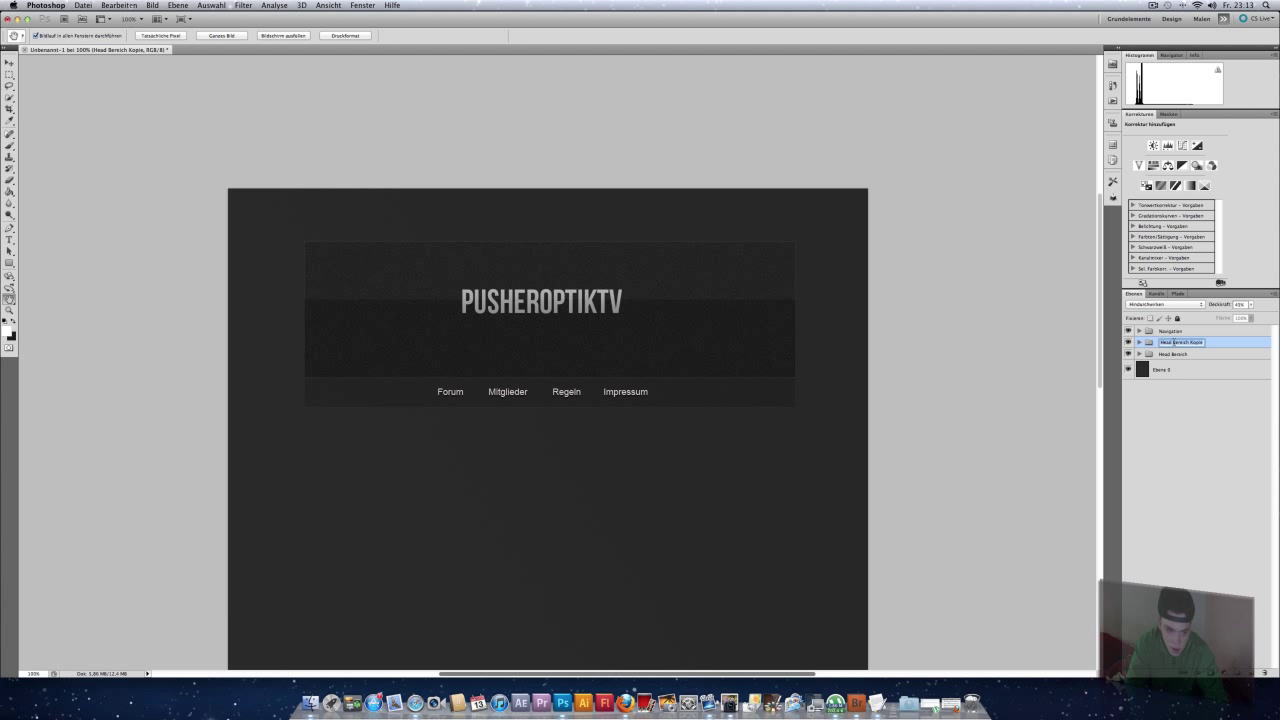
pyautogui.write('Navi')
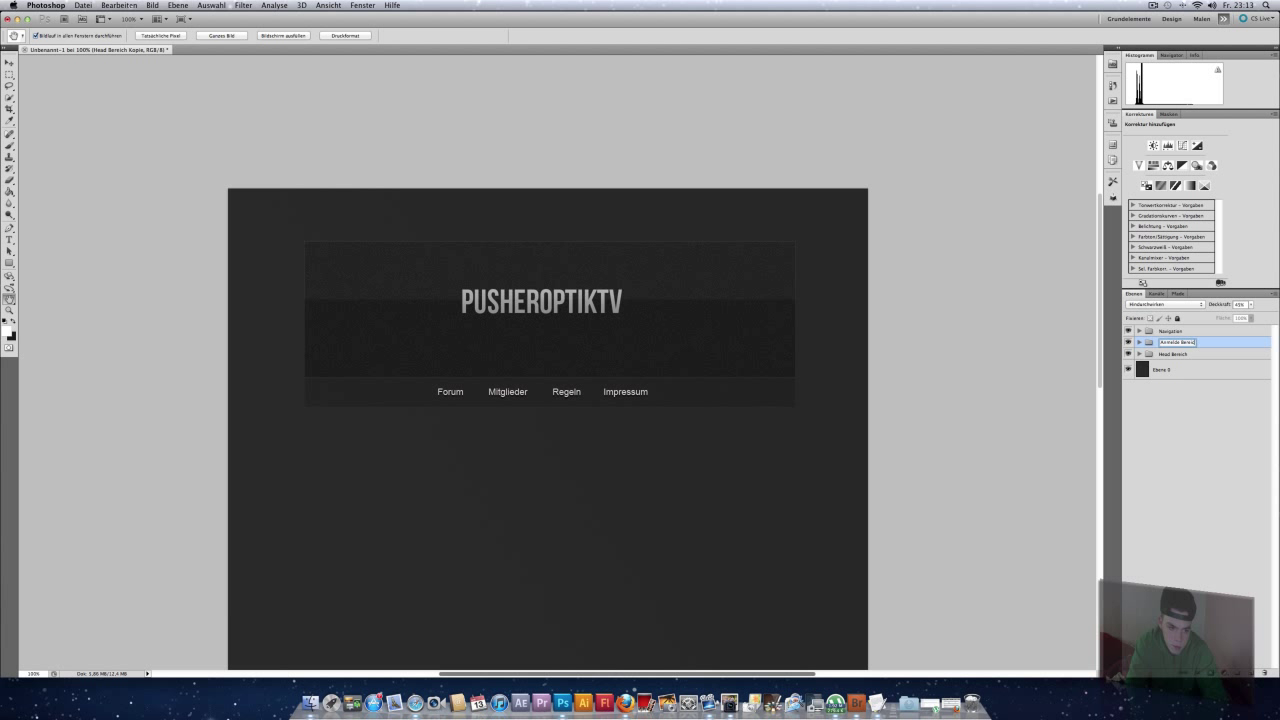
pyautogui.press('Return')
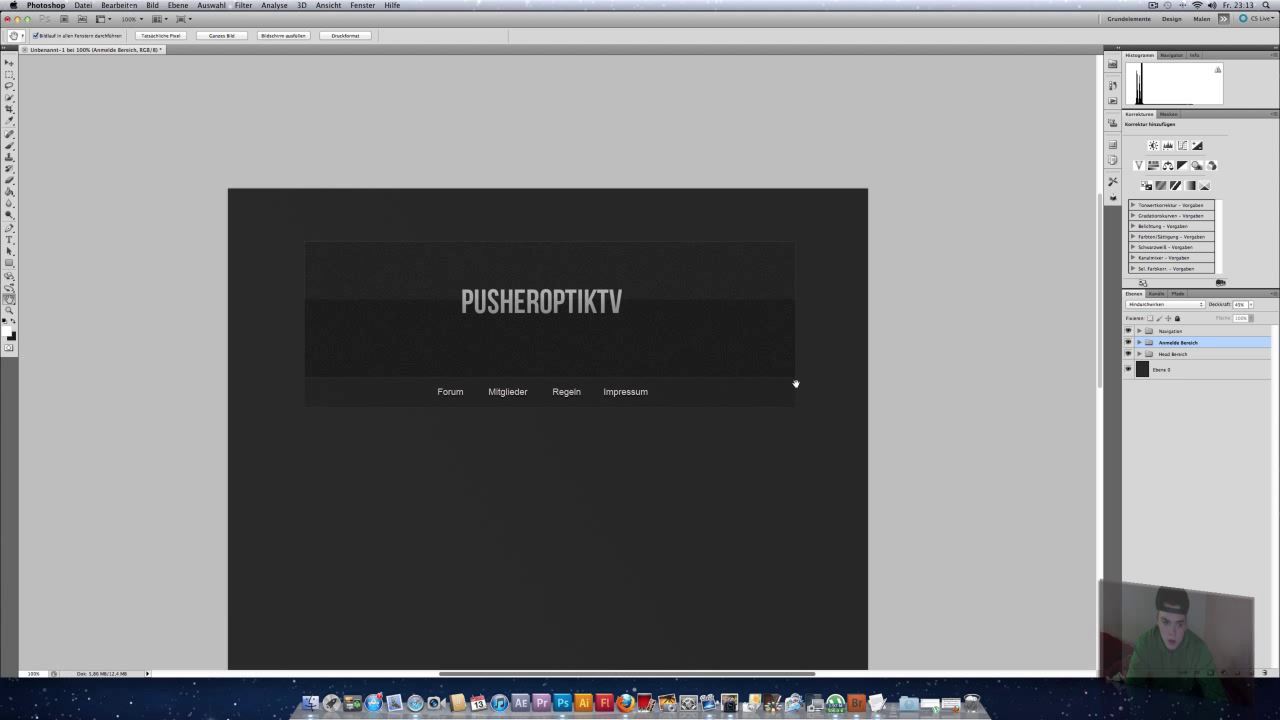
# Step: Move the Ebene 1 layer from Anmelde Bereich into the Navigation group
pyautogui.click(1138, 343)
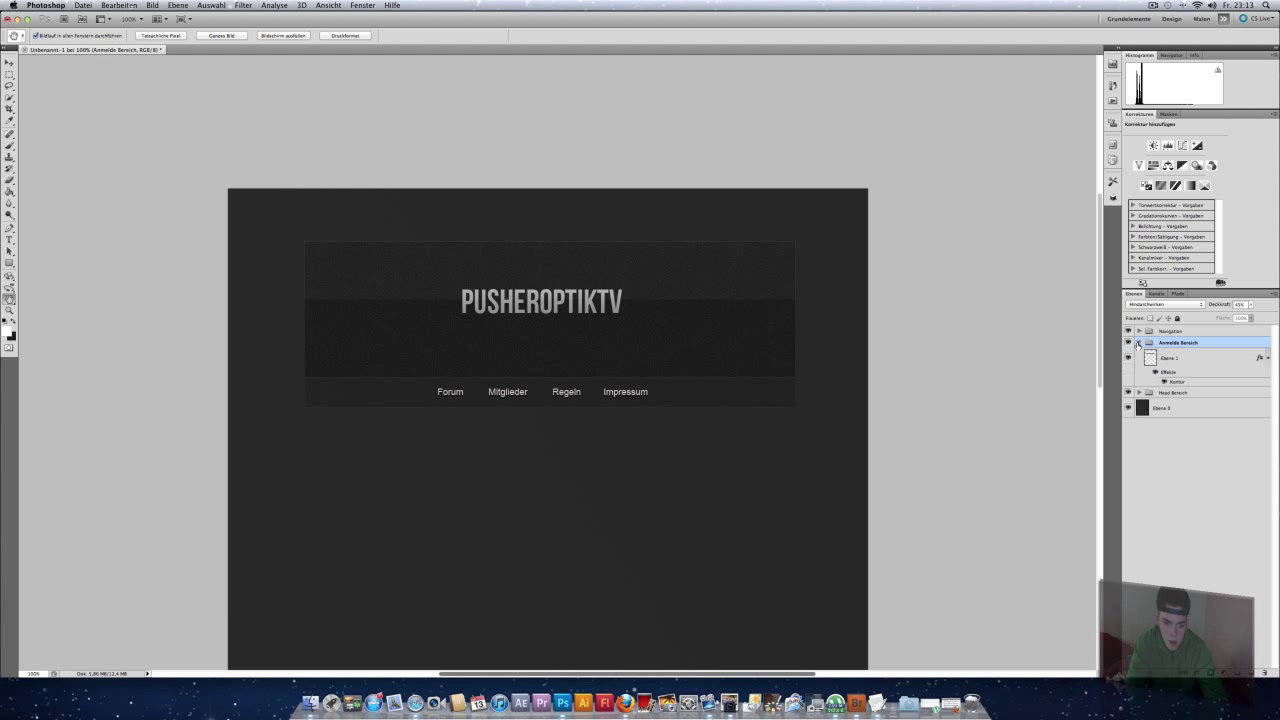
pyautogui.click(1150, 358)
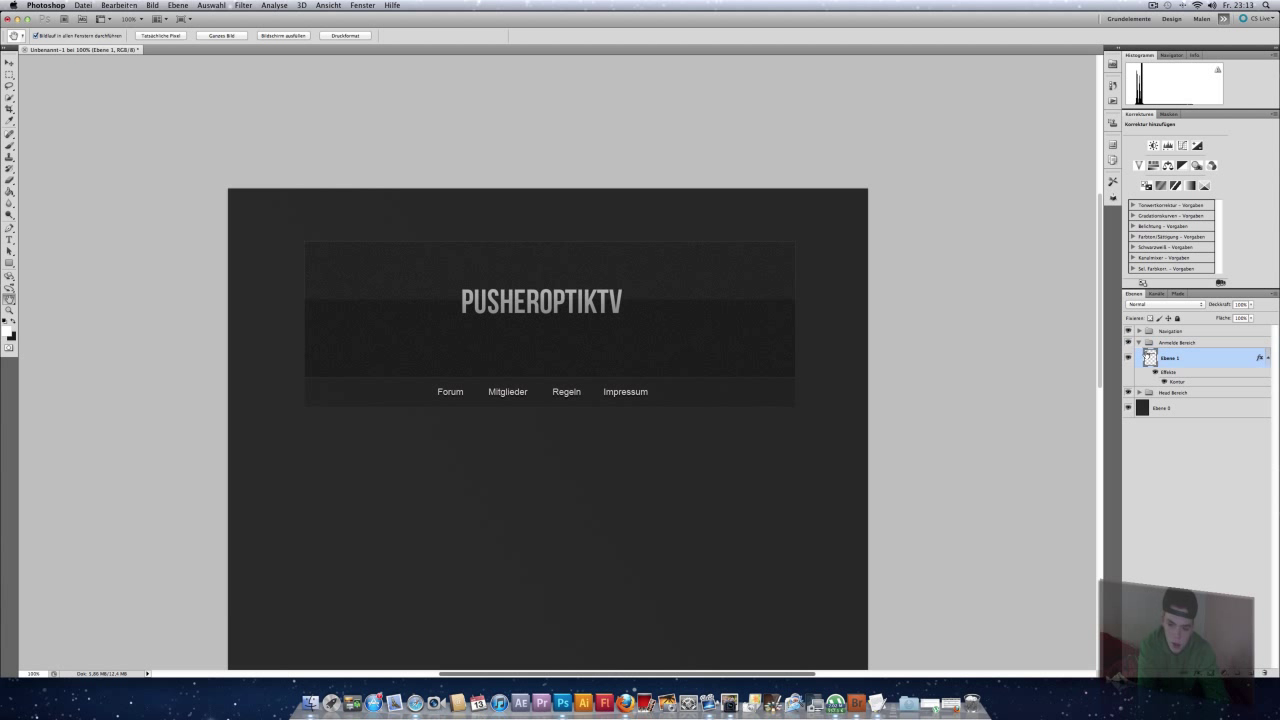
pyautogui.press('BackSpace')
pyautogui.press('super+z')
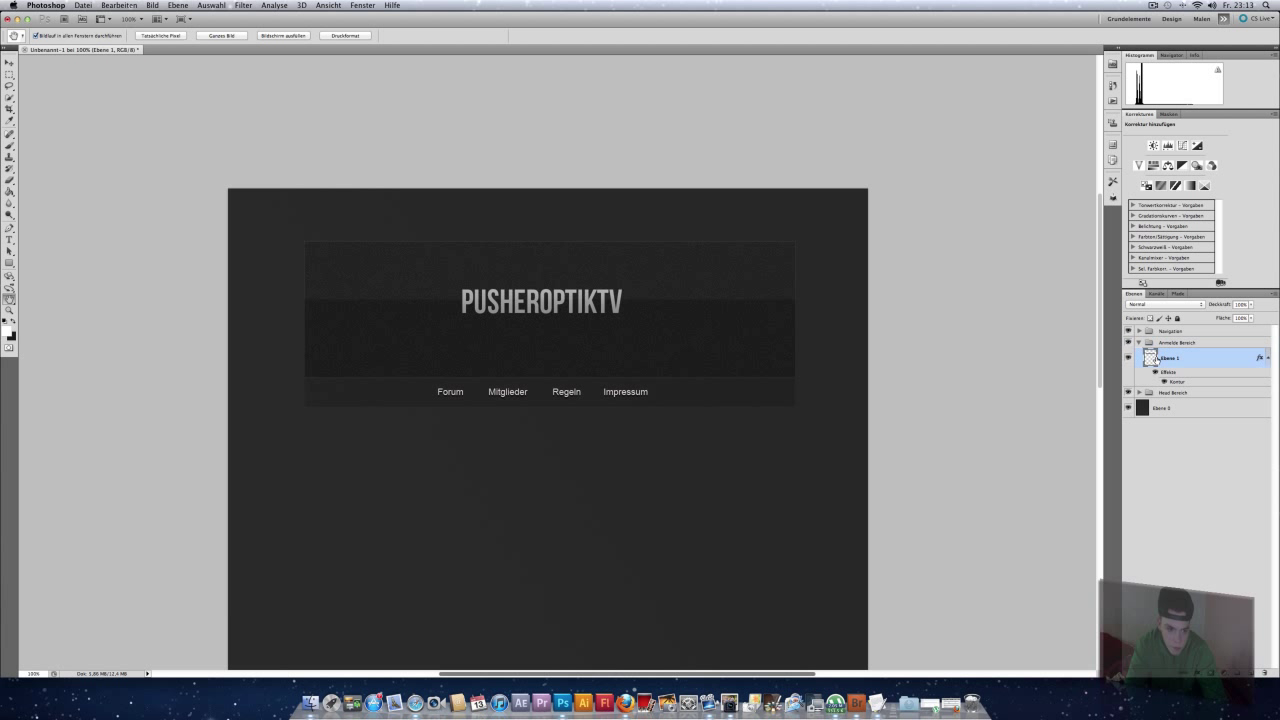
pyautogui.moveTo(1150, 358); pyautogui.dragTo(1158, 337)
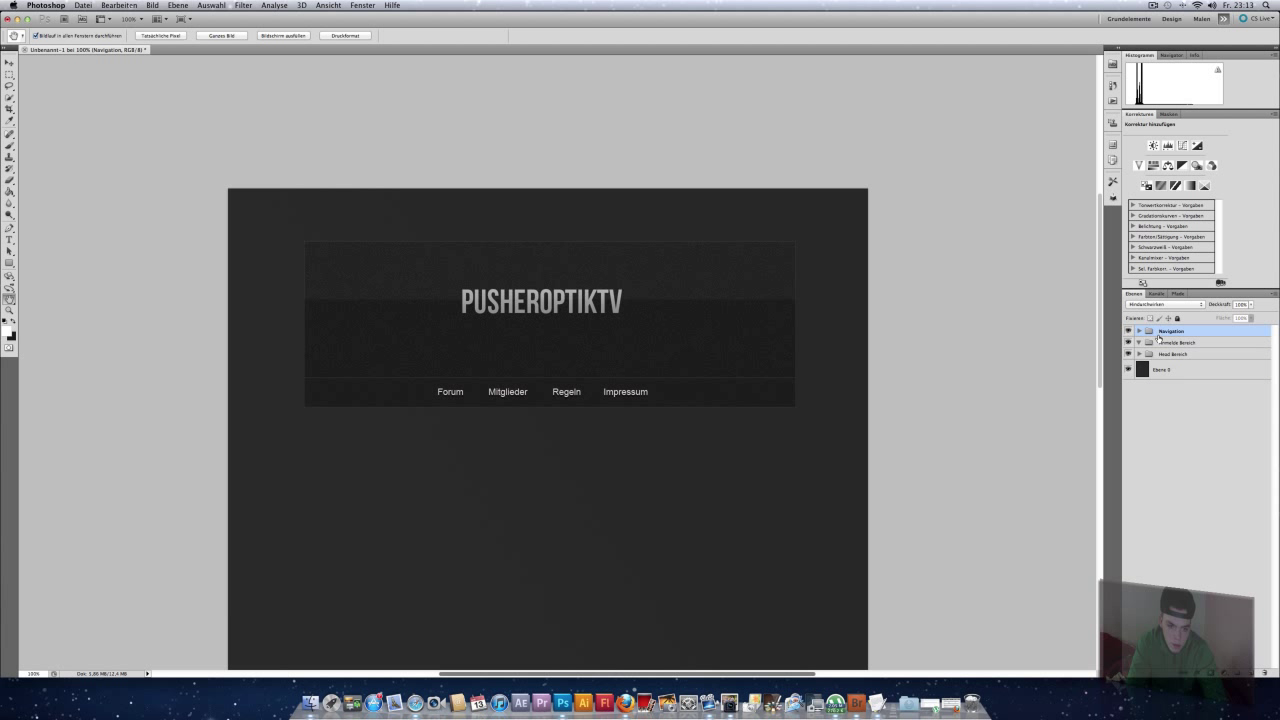
# Step: Raise Ebene 1's opacity to 100%
pyautogui.click(1139, 331)
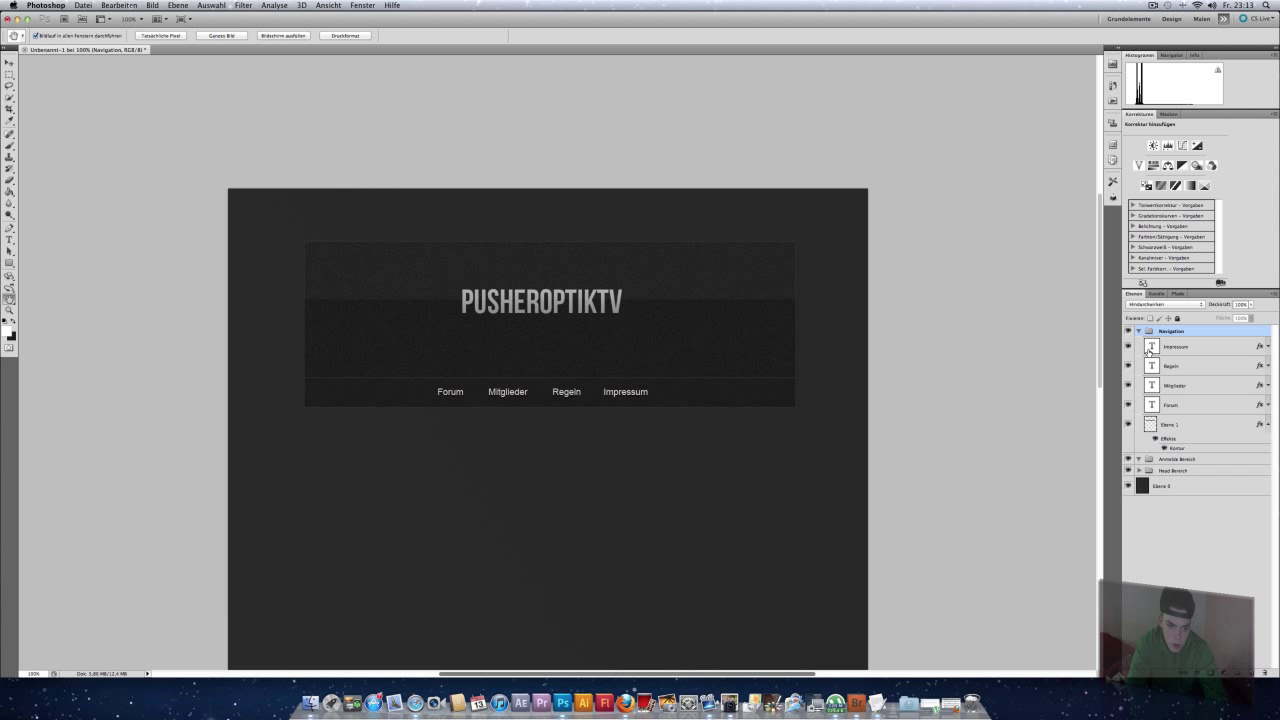
pyautogui.click(1150, 425)
pyautogui.click(1250, 305)
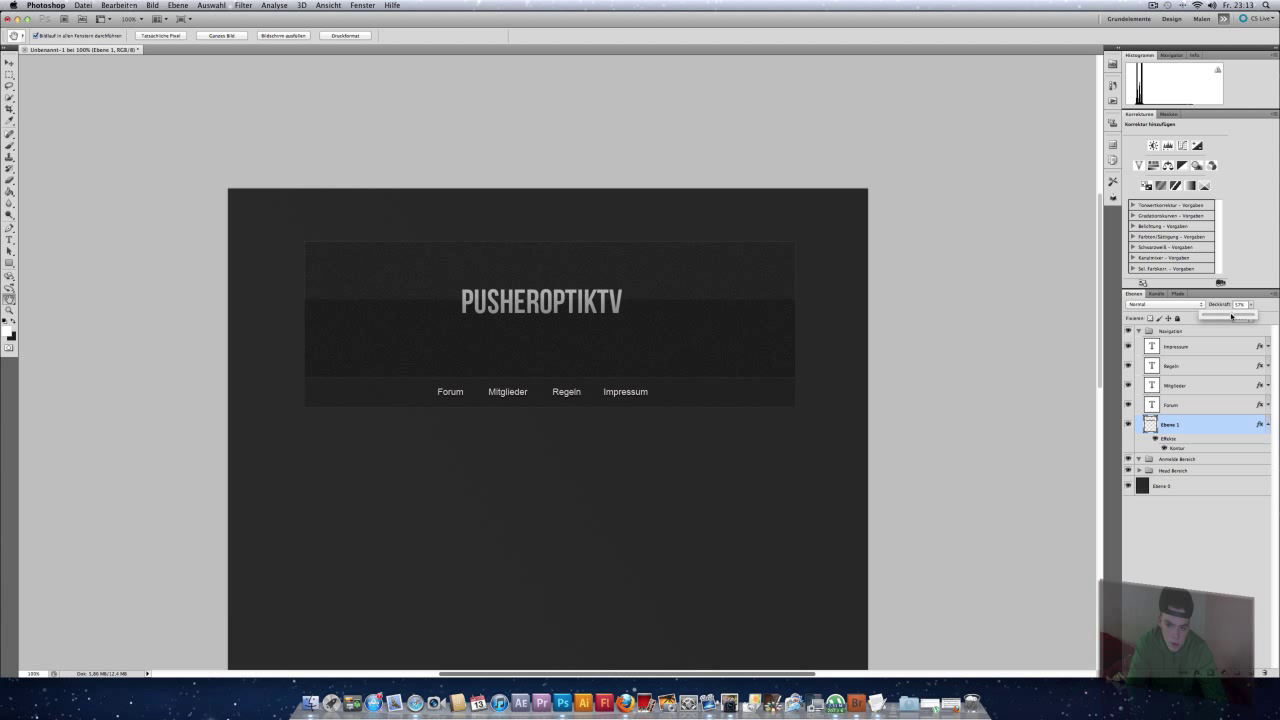
pyautogui.moveTo(1227, 316); pyautogui.dragTo(1259, 314)
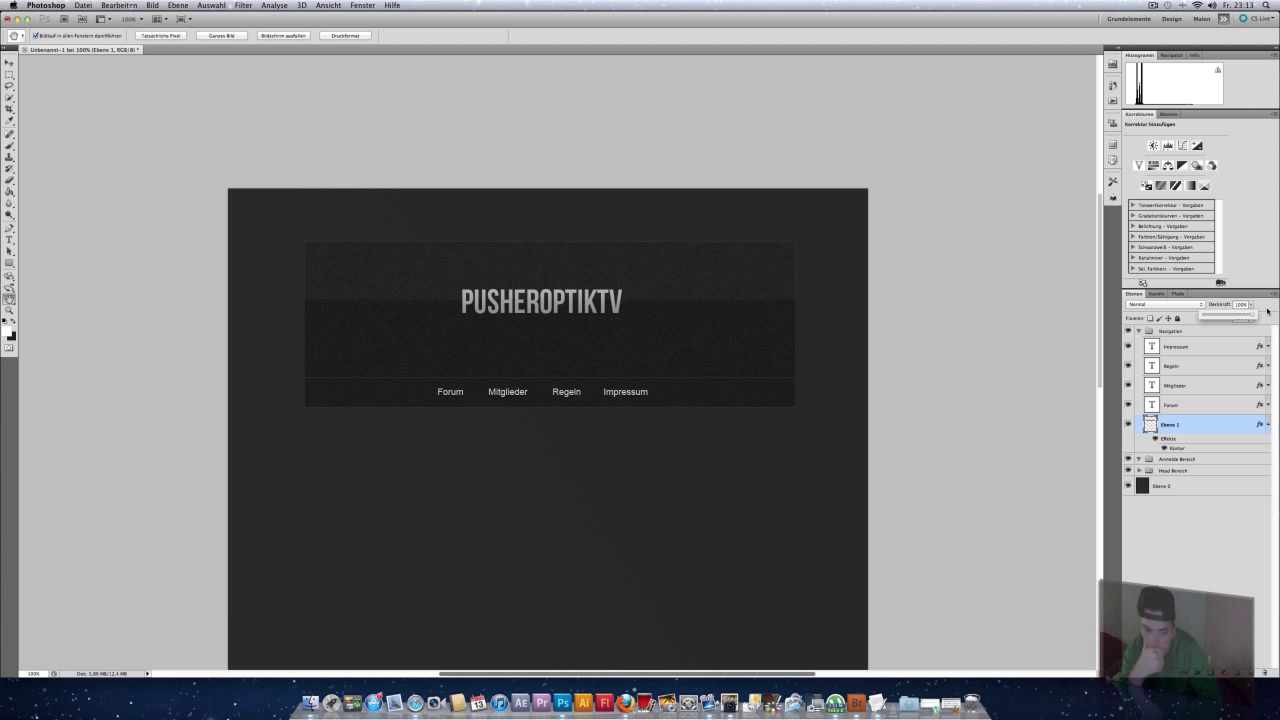
# Step: Collapse Navigation and add a new empty layer in the Anmelde Bereich group
pyautogui.click(1138, 331)
pyautogui.click(1138, 332)
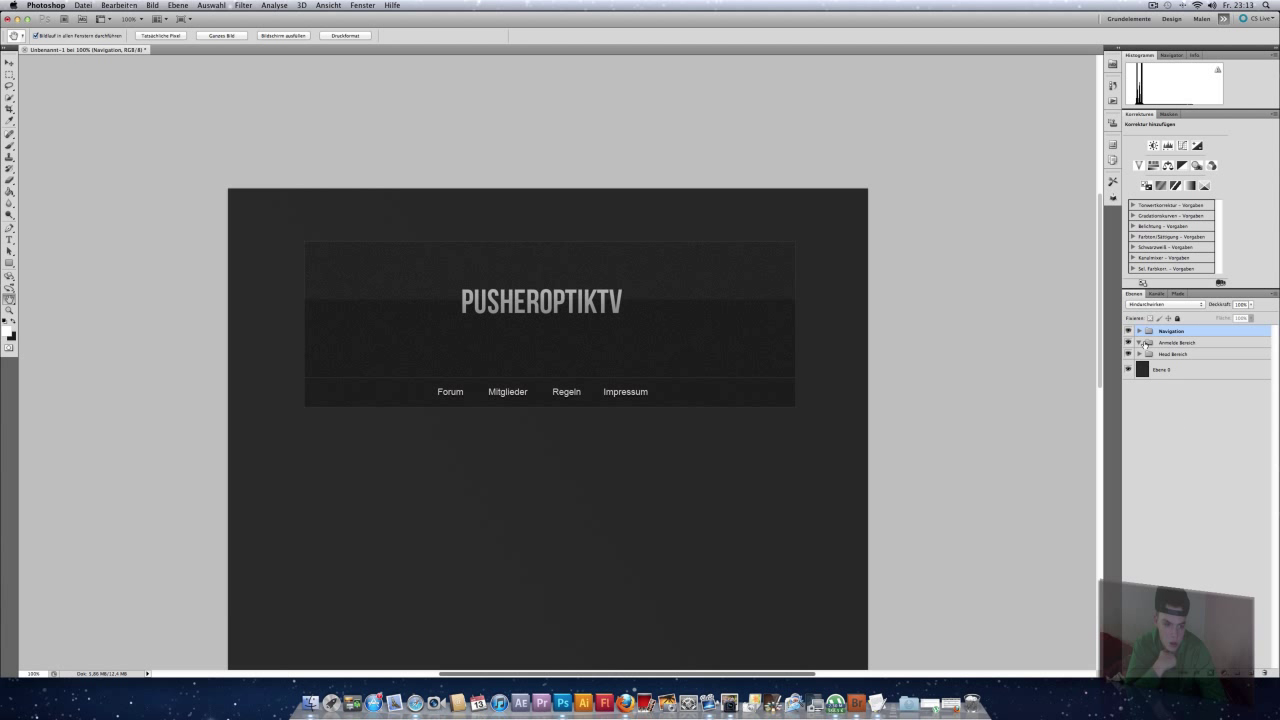
pyautogui.click(1148, 343)
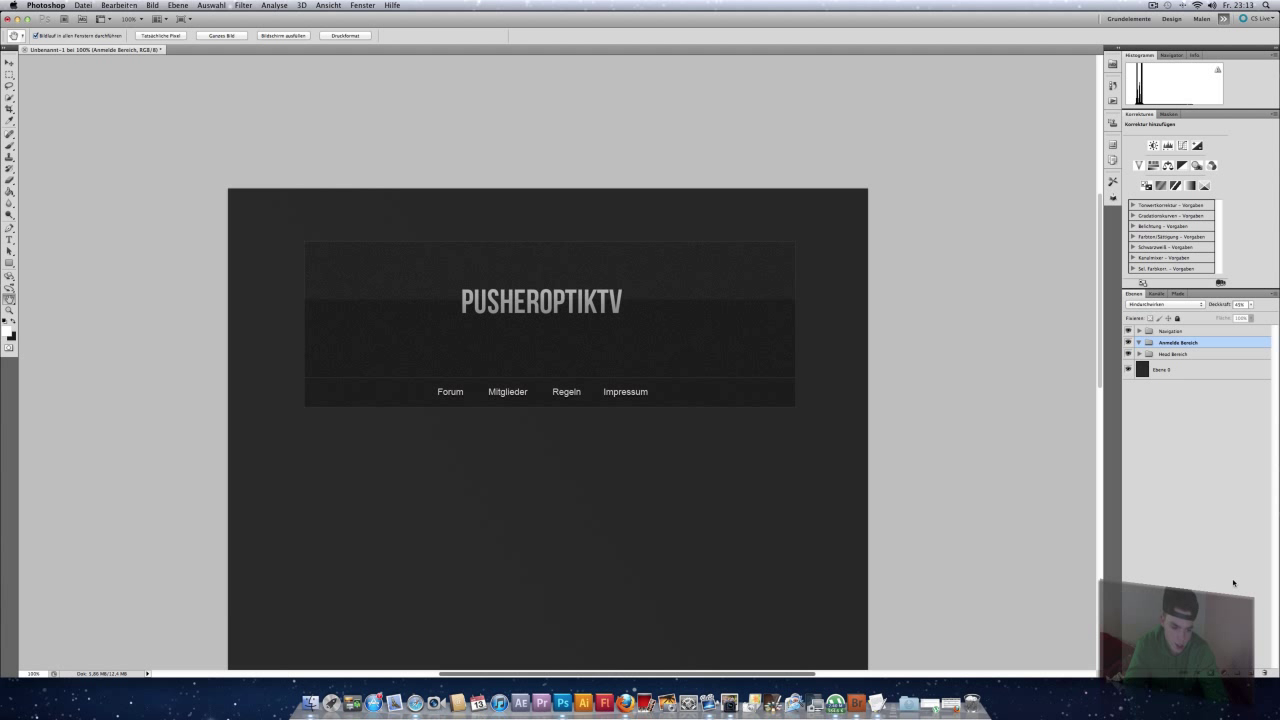
pyautogui.press('super+alt+shift+n')
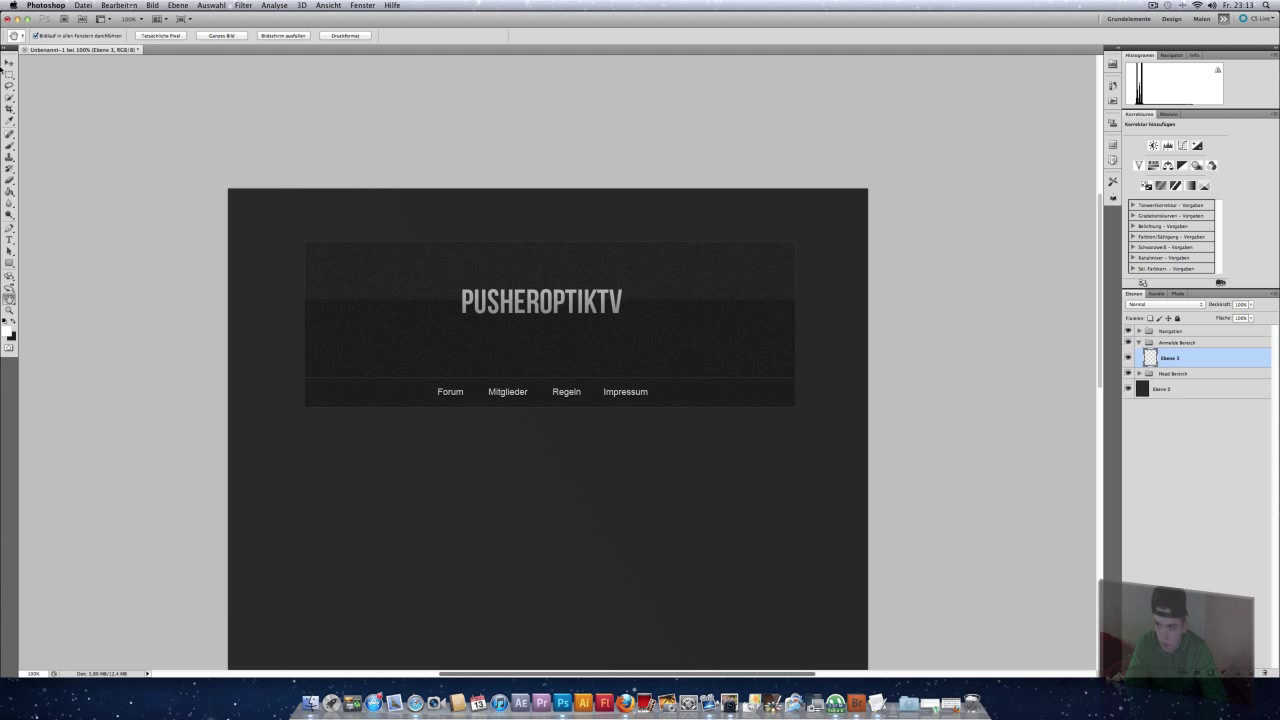
# Step: Type 'Angemeldet als' just above the header's top-left corner
pyautogui.click(10, 74)
pyautogui.moveTo(283, 216); pyautogui.dragTo(977, 260)
pyautogui.click(975, 261)
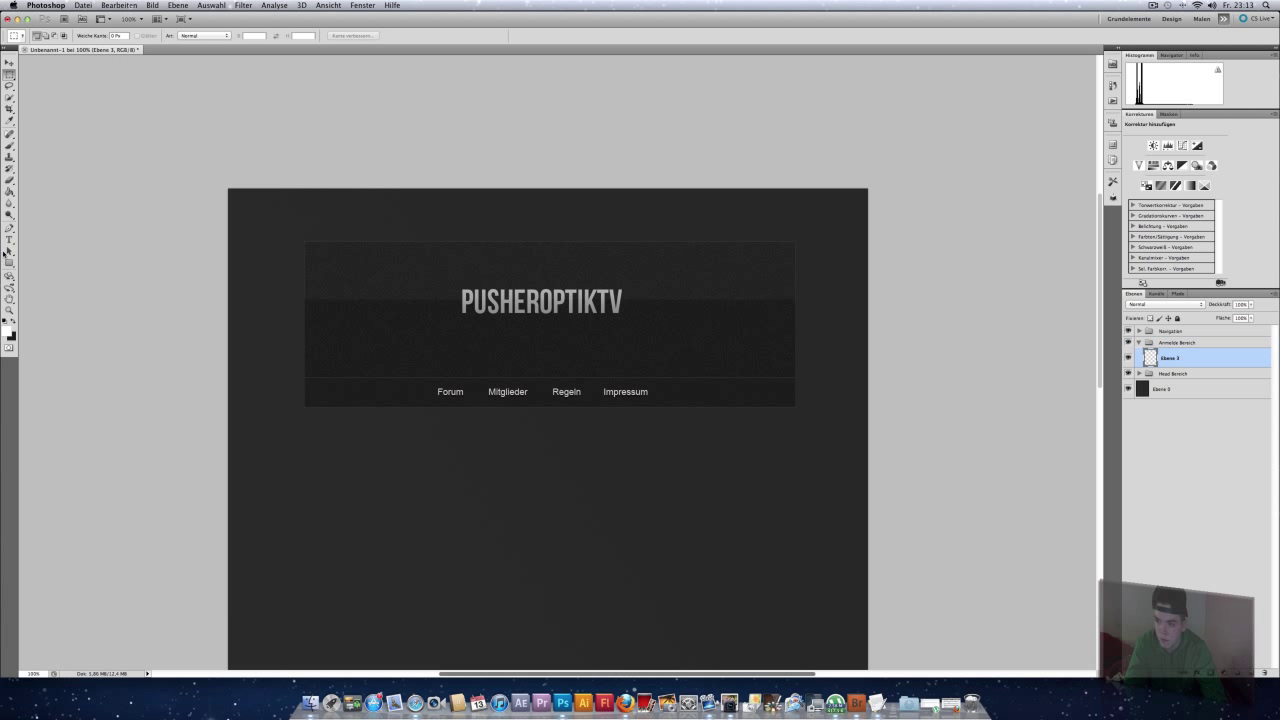
pyautogui.click(9, 239)
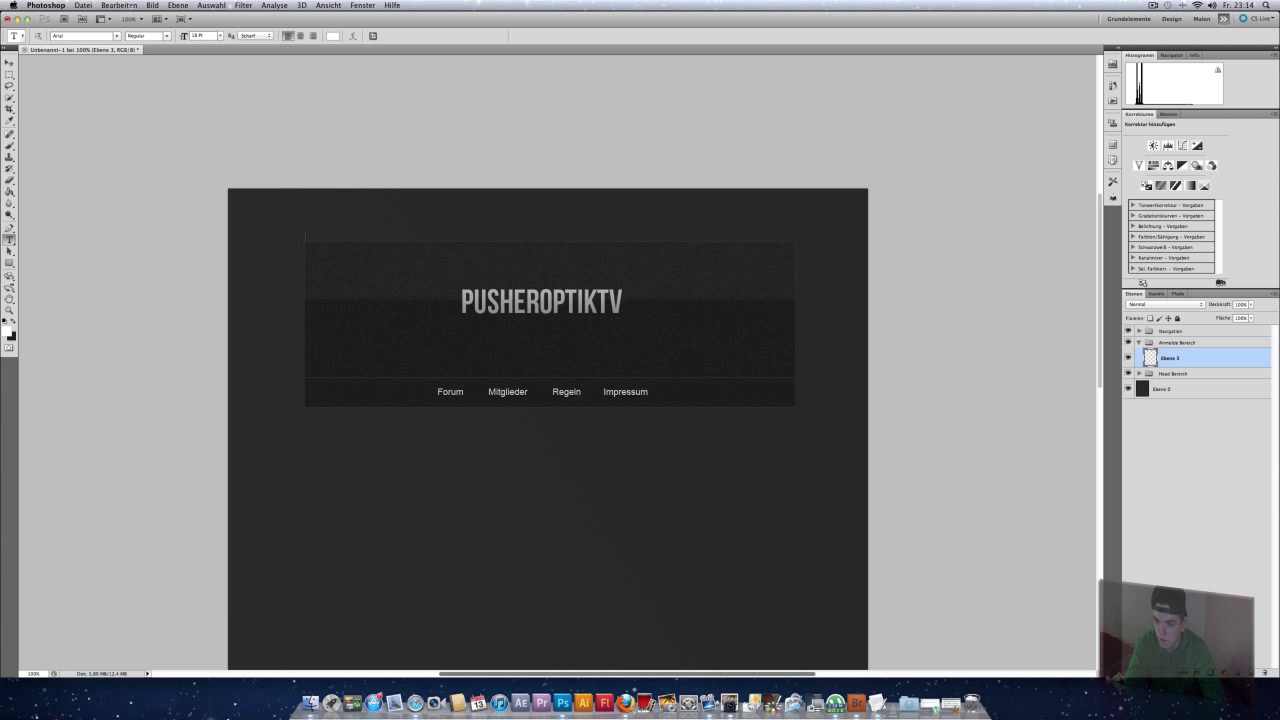
pyautogui.click(306, 236)
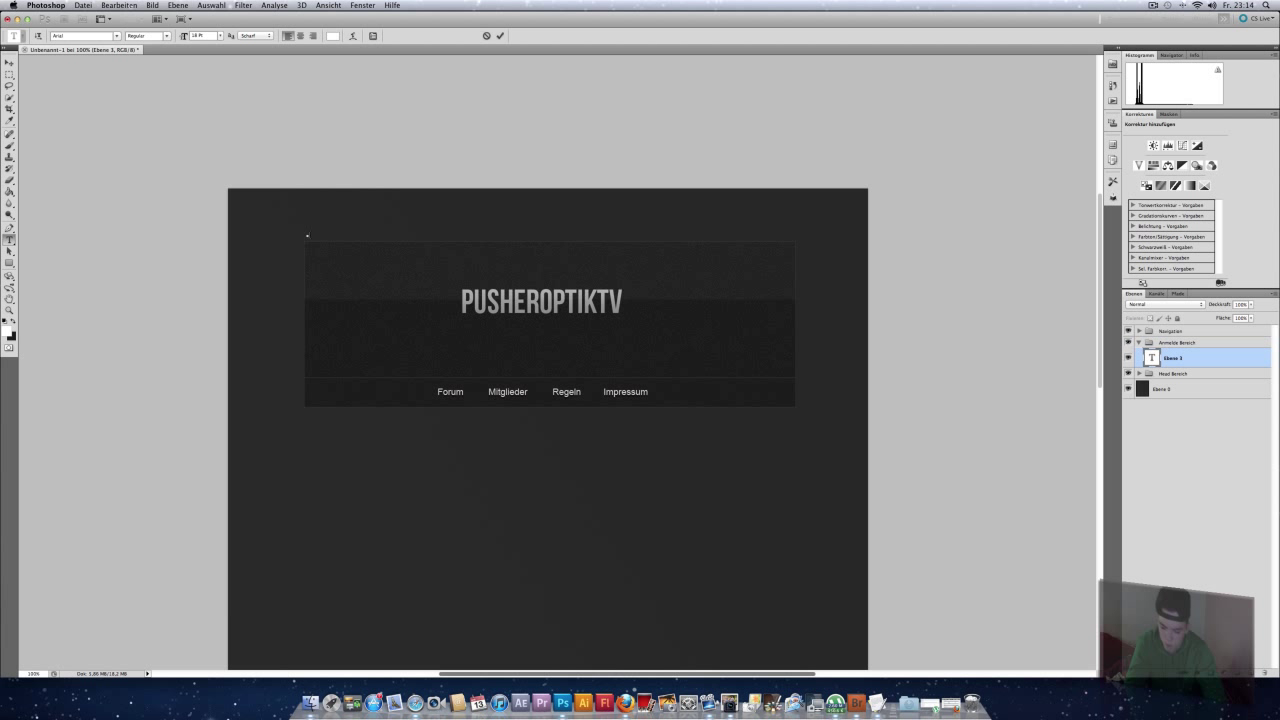
pyautogui.write('Angemeldet als')
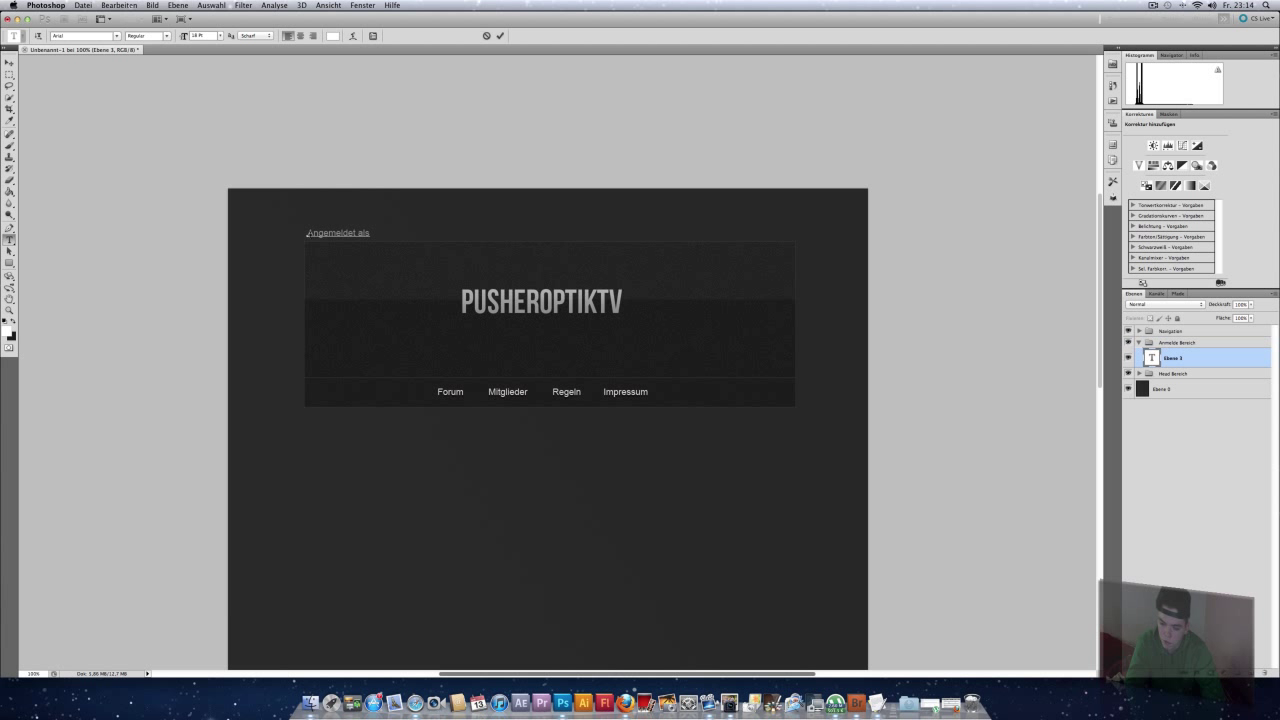
# Step: Make the 'Angemeldet als' text white at 12 pt and commit it
pyautogui.press('super+a')
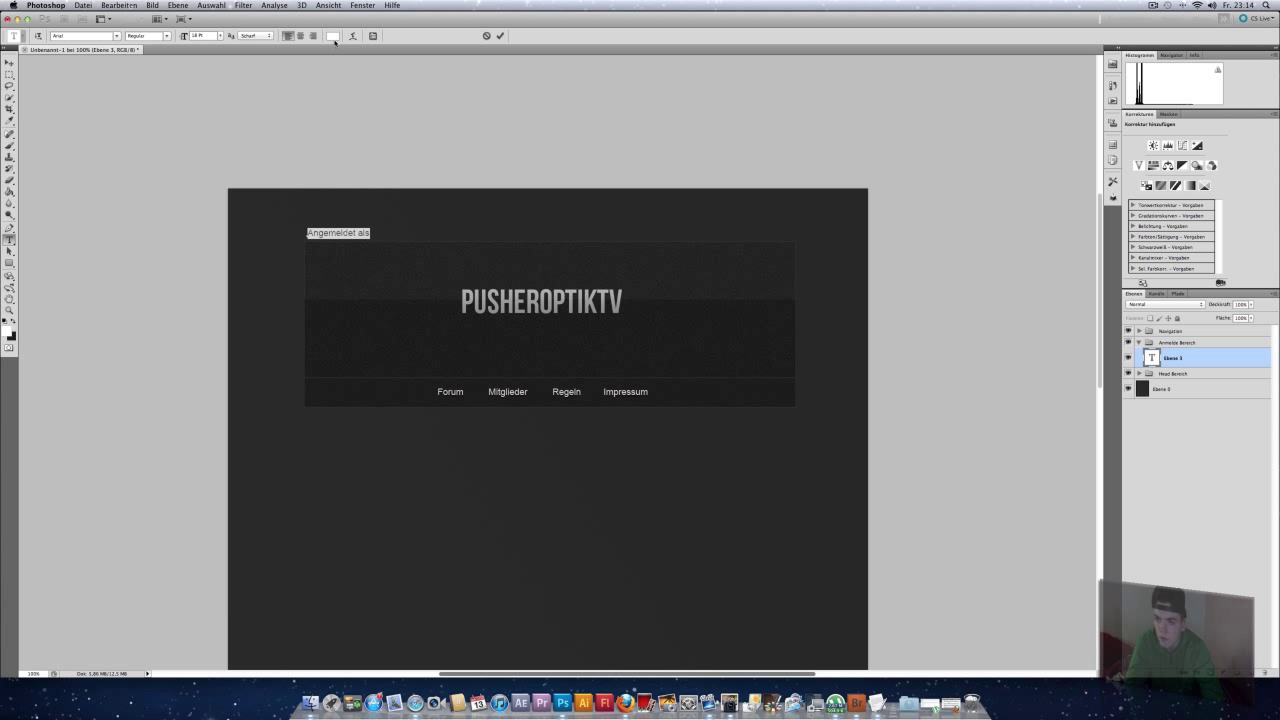
pyautogui.click(333, 36)
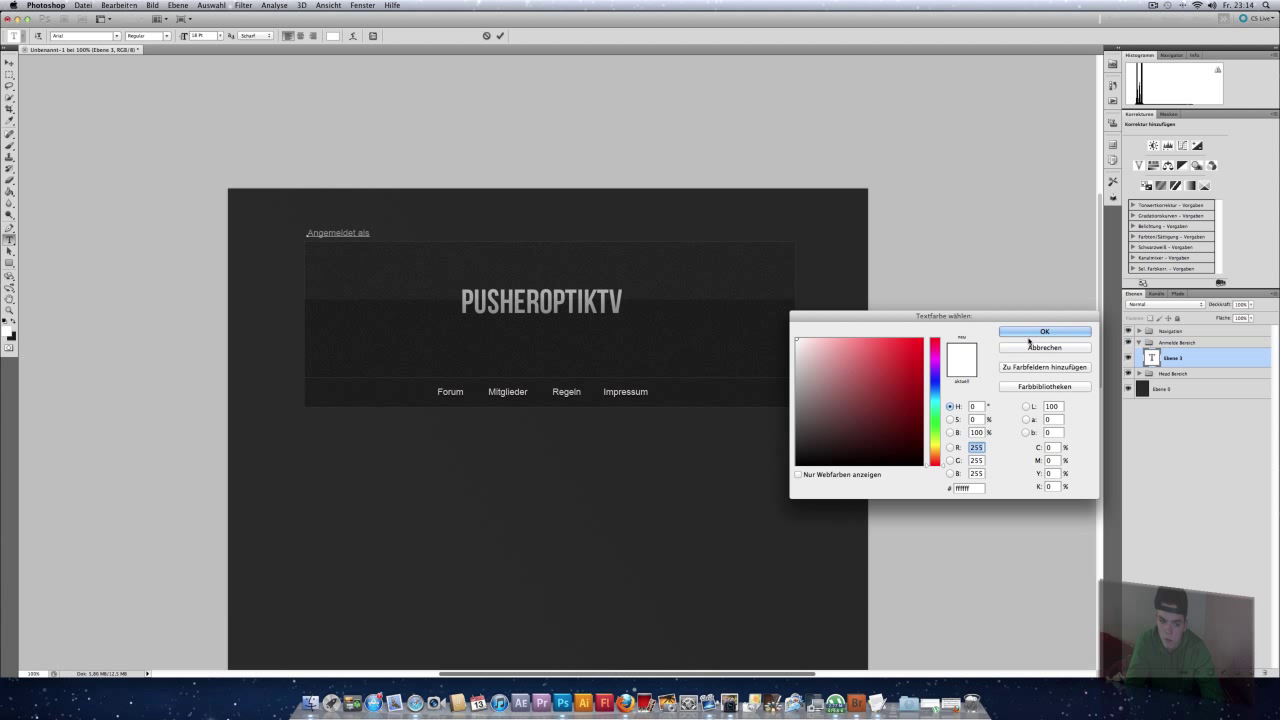
pyautogui.click(1030, 333)
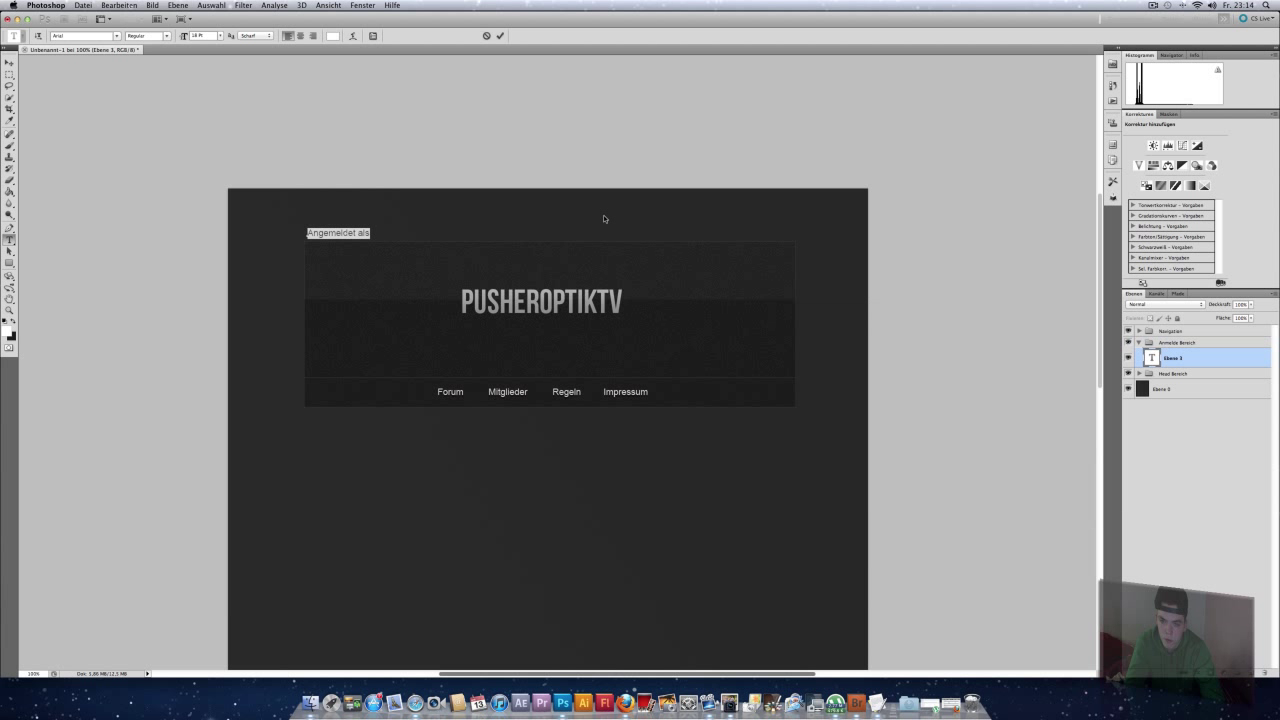
pyautogui.click(219, 37)
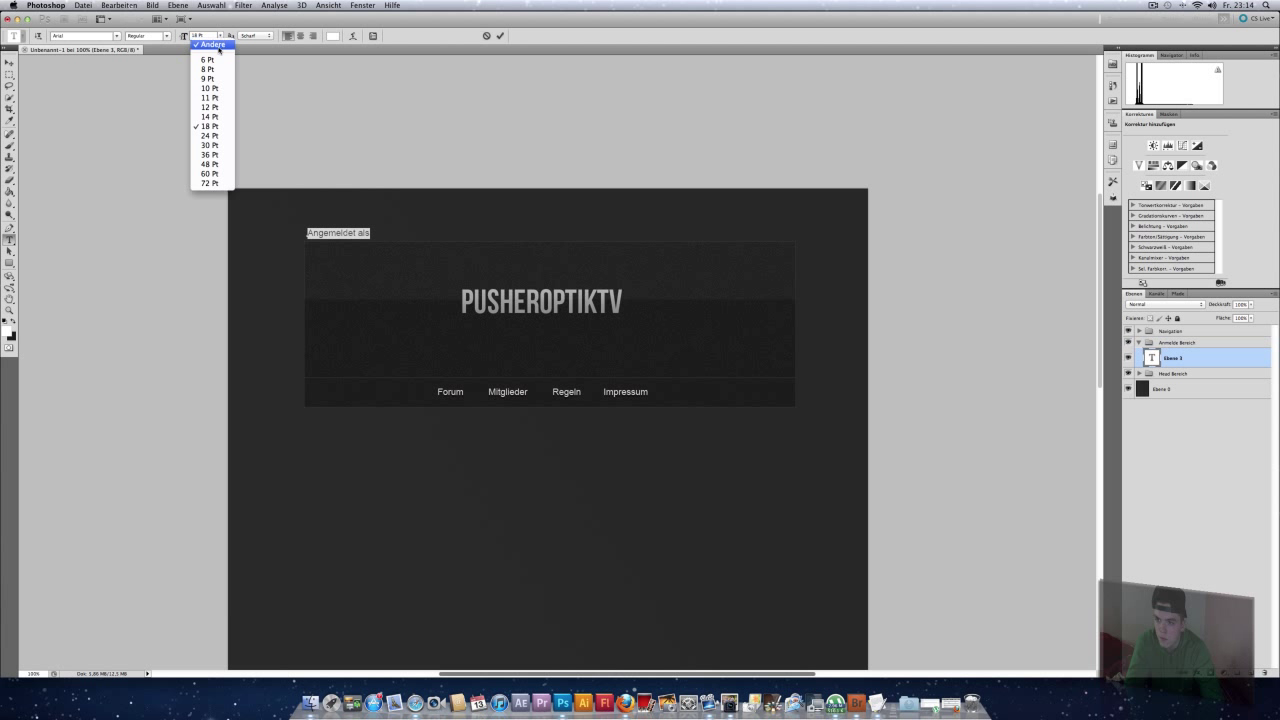
pyautogui.click(215, 110)
pyautogui.press('Left')
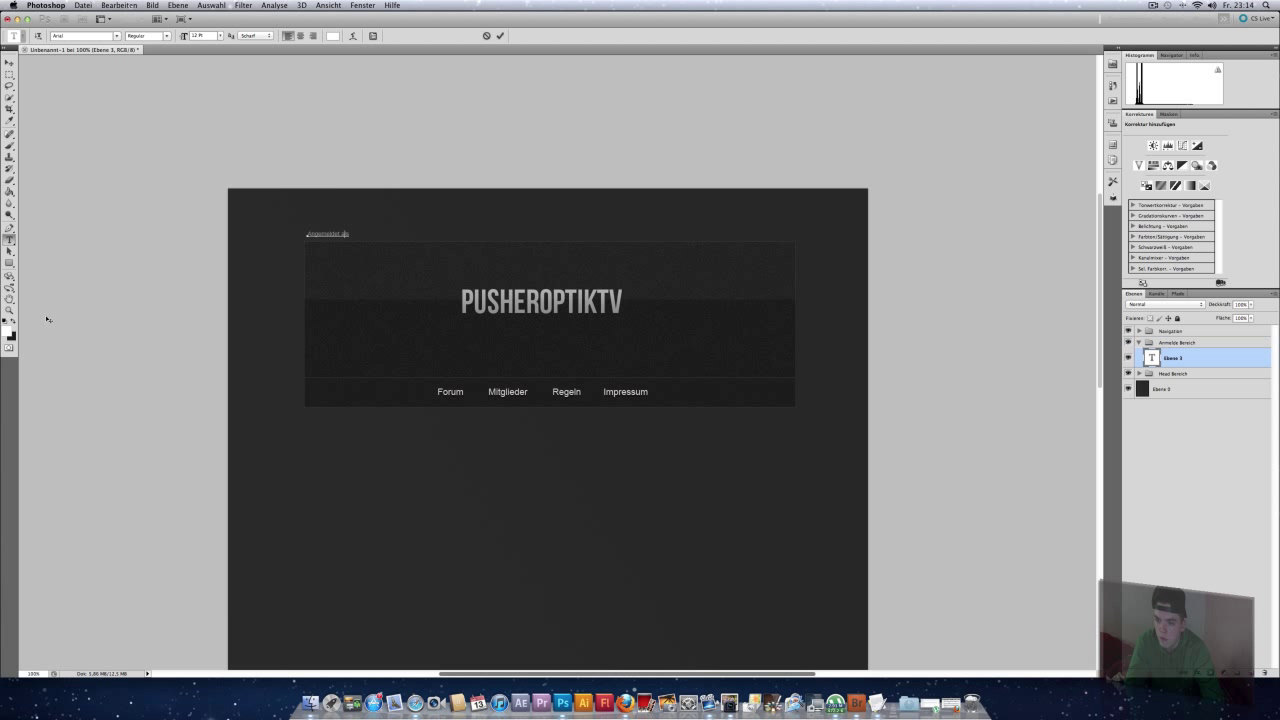
pyautogui.click(11, 301)
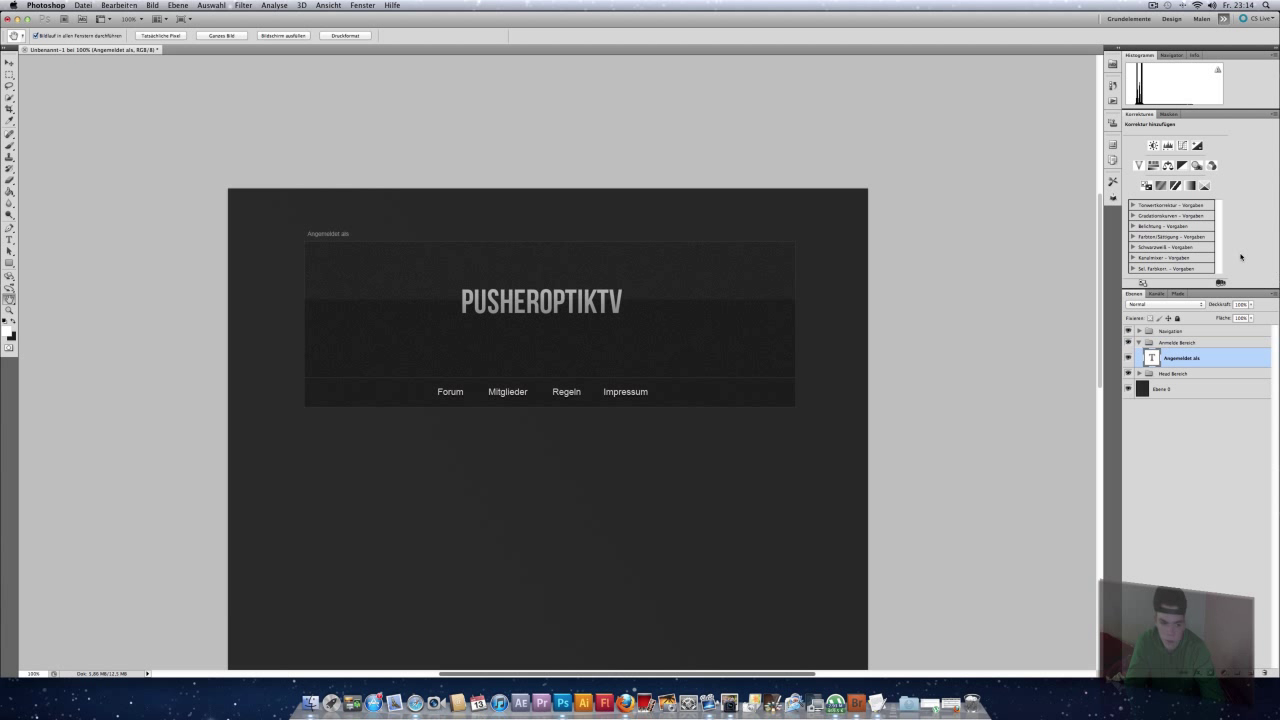
# Step: Raise the Anmelde Bereich group opacity to 100% and nudge the label slightly lower
pyautogui.click(1206, 344)
pyautogui.click(1251, 304)
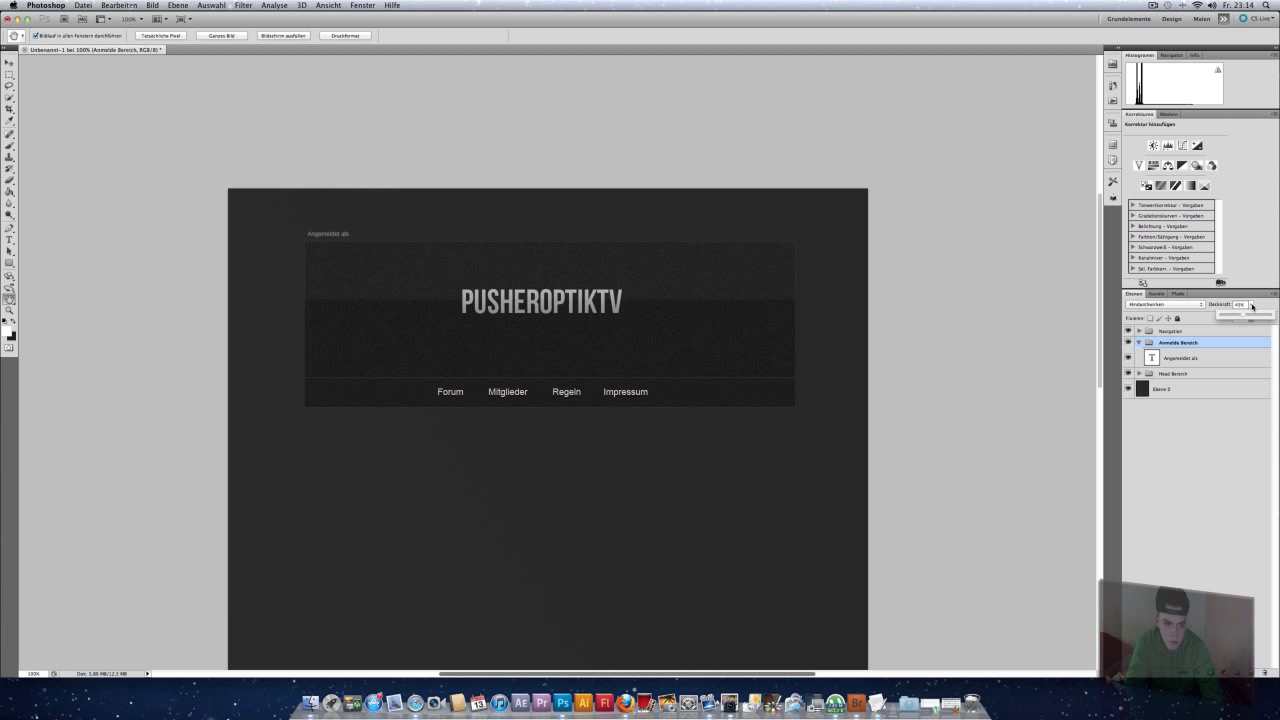
pyautogui.moveTo(1270, 315); pyautogui.dragTo(1276, 315)
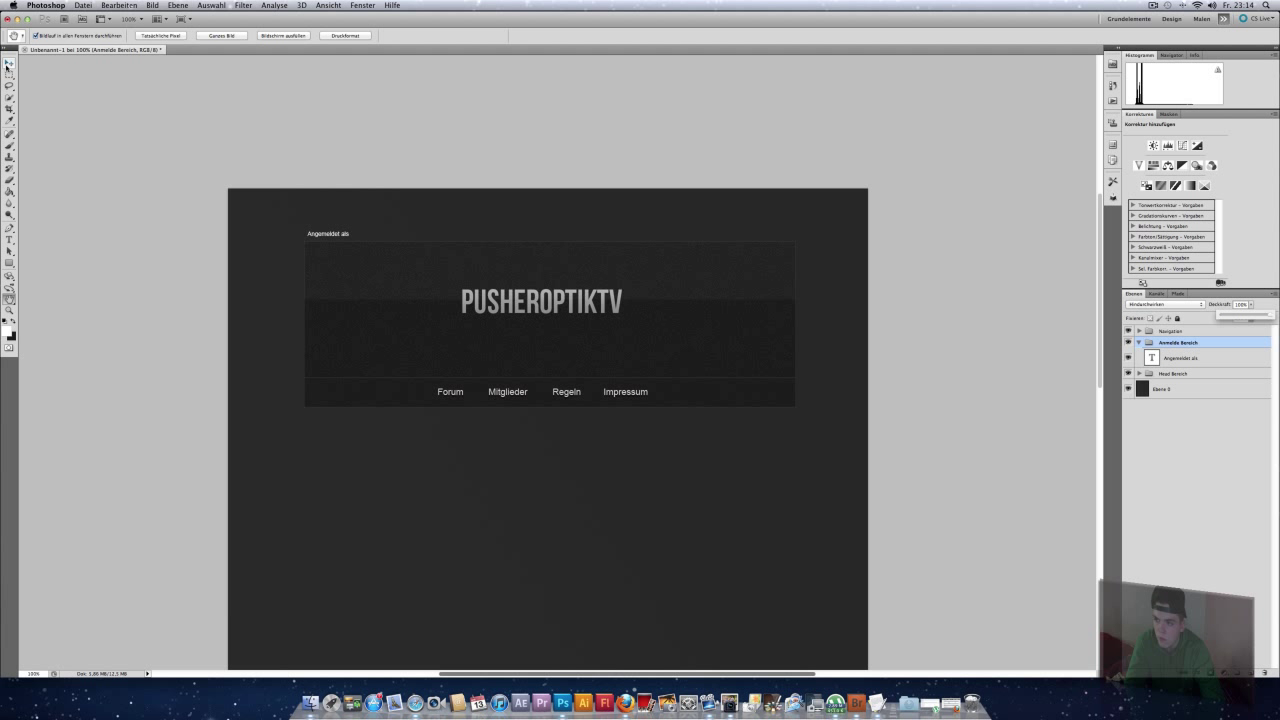
pyautogui.click(8, 64)
pyautogui.press('Down')
pyautogui.press('Down')
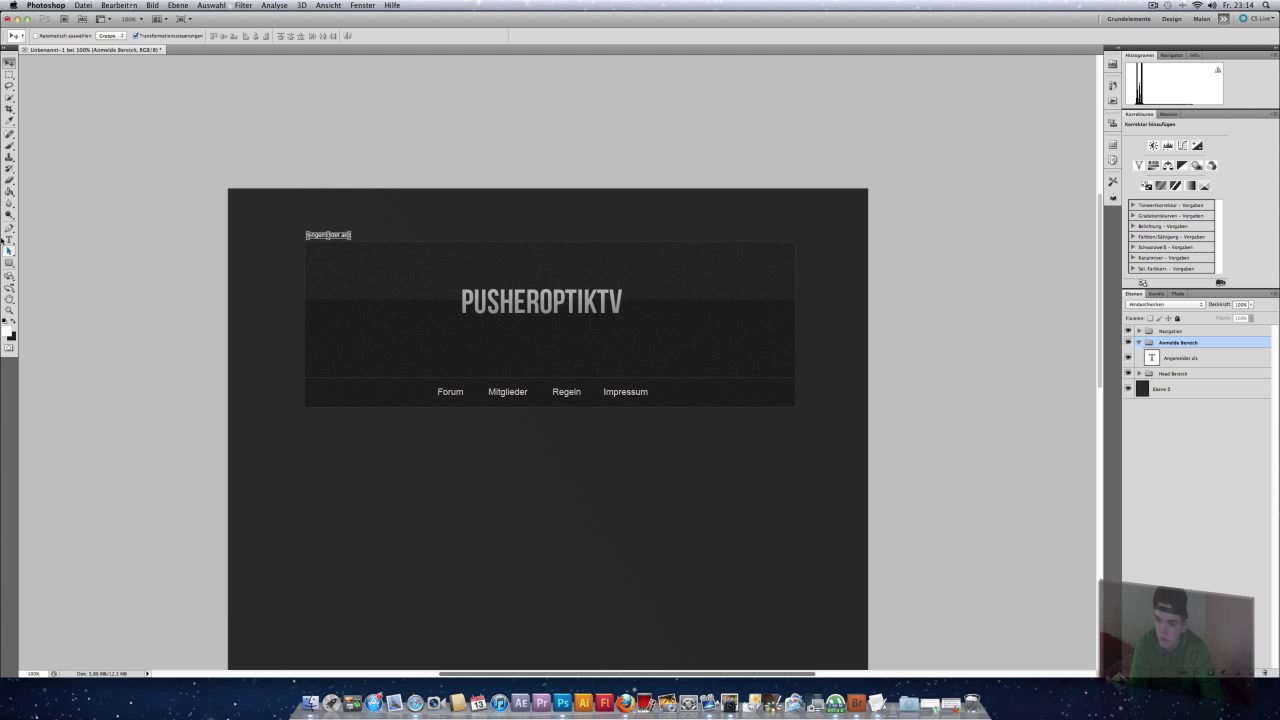
pyautogui.click(10, 298)
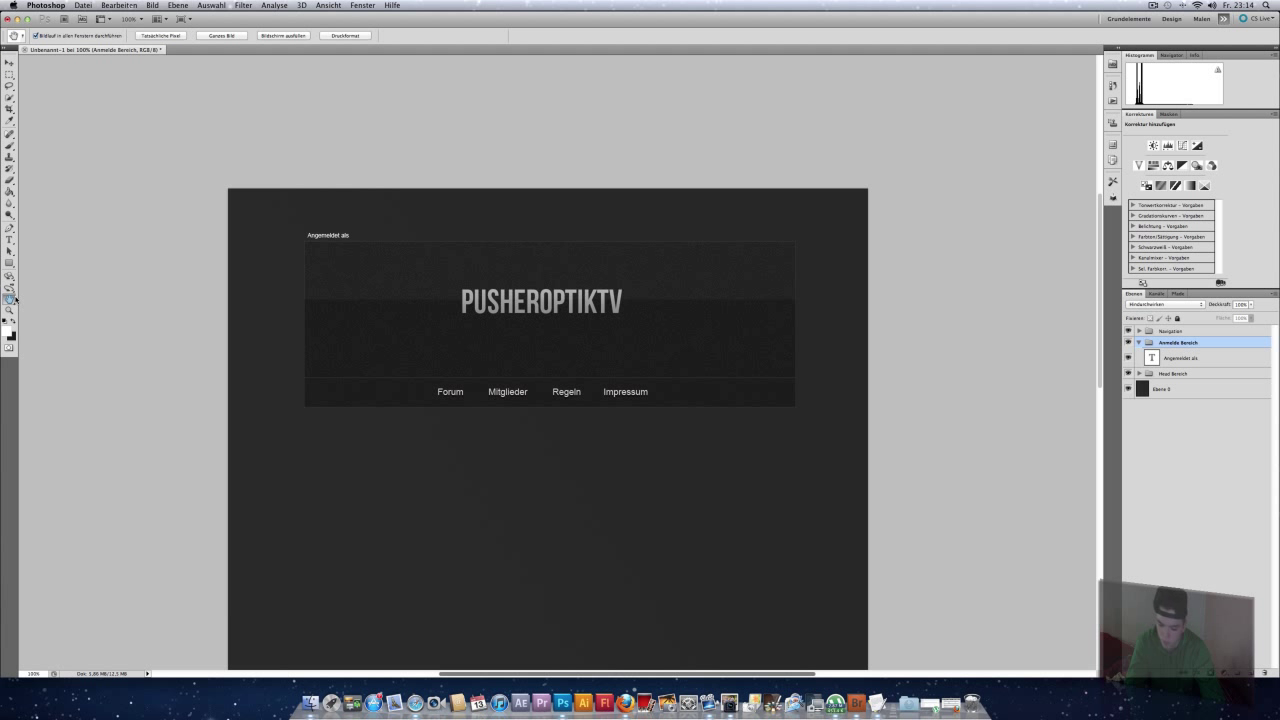
pyautogui.click(8, 63)
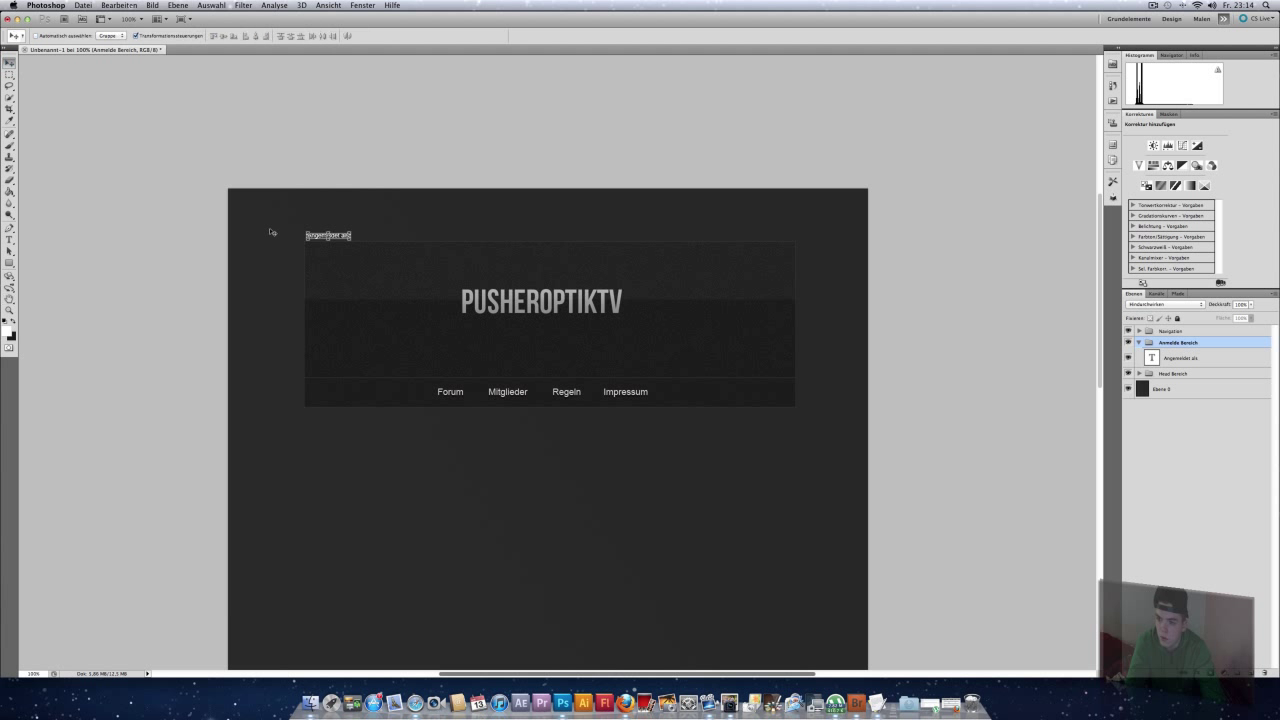
pyautogui.moveTo(321, 236)
pyautogui.mouseDown()
pyautogui.moveTo(370, 237)
pyautogui.moveTo(321, 236)
pyautogui.mouseUp()
# Step: Rewrite the top label as 'Angemeldet als' followed by the username
pyautogui.press('h')
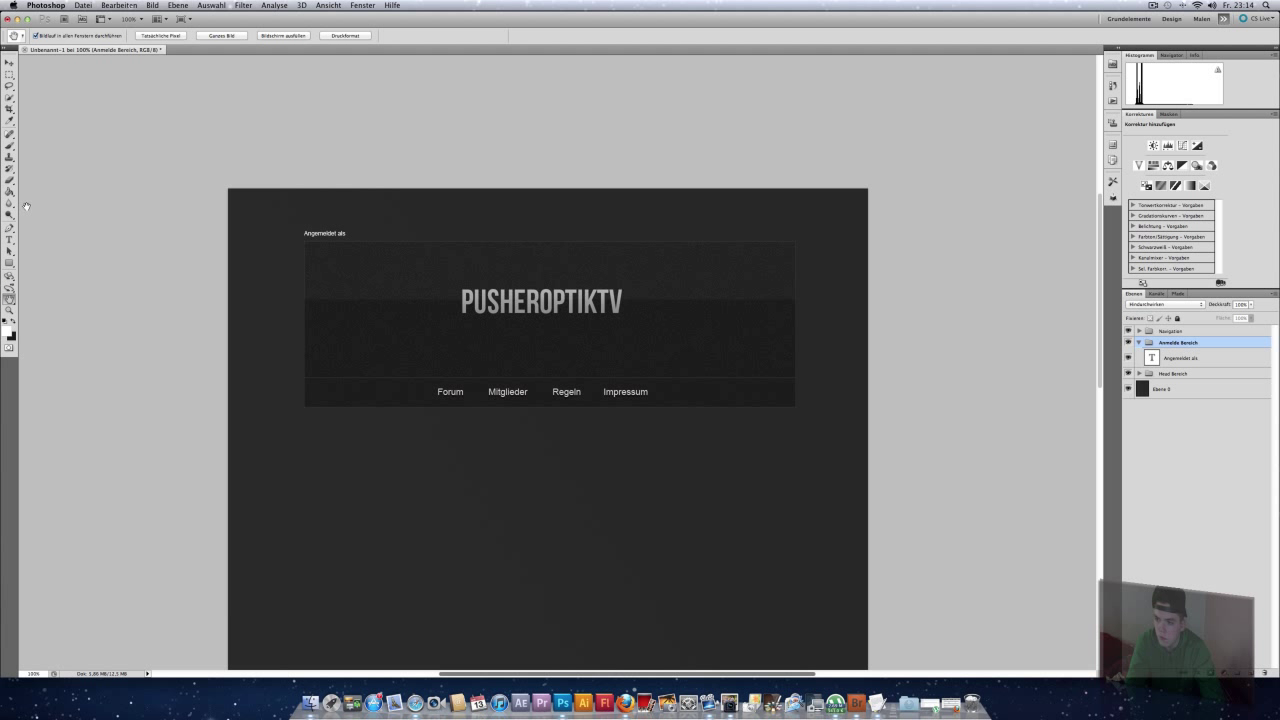
pyautogui.click(11, 239)
pyautogui.moveTo(303, 233); pyautogui.dragTo(346, 233)
pyautogui.write('Angem')
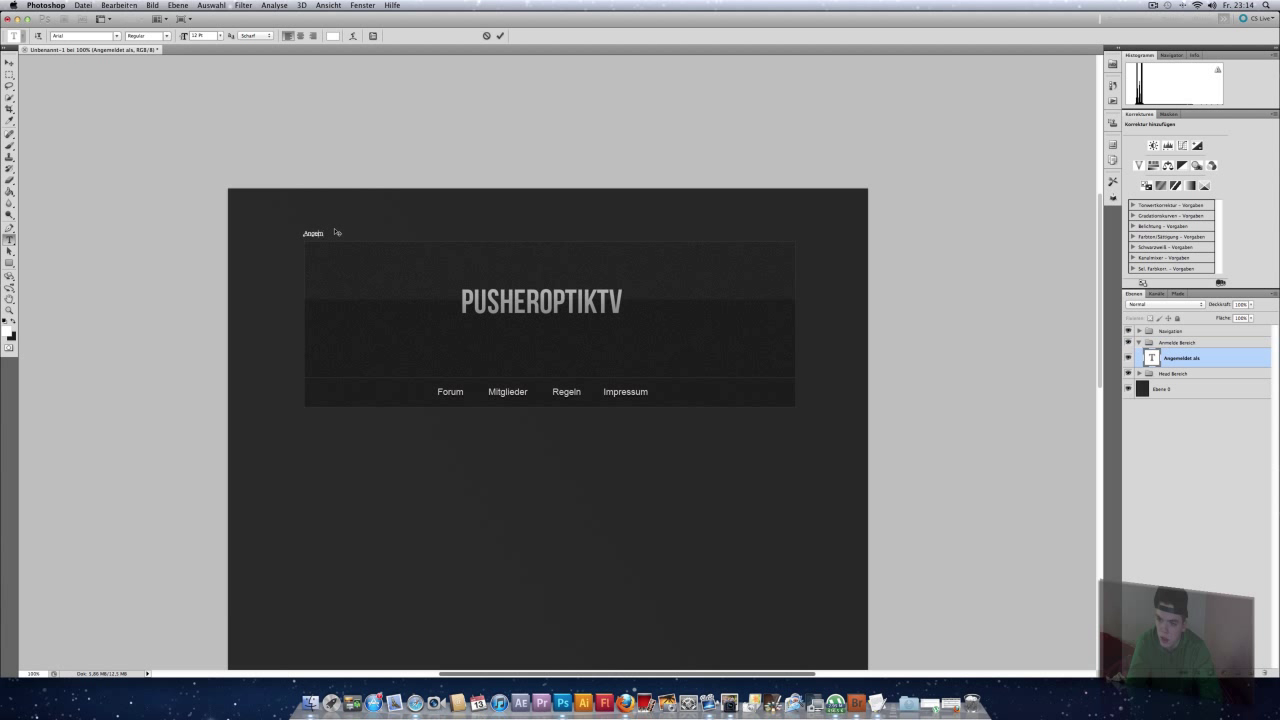
pyautogui.write(' det als Pusher')
pyautogui.press('BackSpace')
pyautogui.press('BackSpace')
pyautogui.write('Das')
pyautogui.press('BackSpace')
# Step: Add 'Abmelden' and 'Profil Bearbeiten' to the line and dim it to 42% opacity
pyautogui.write('Ab')
pyautogui.write('melden')
pyautogui.write('          Profil')
pyautogui.write(' Bearbeitu')
pyautogui.press('super')
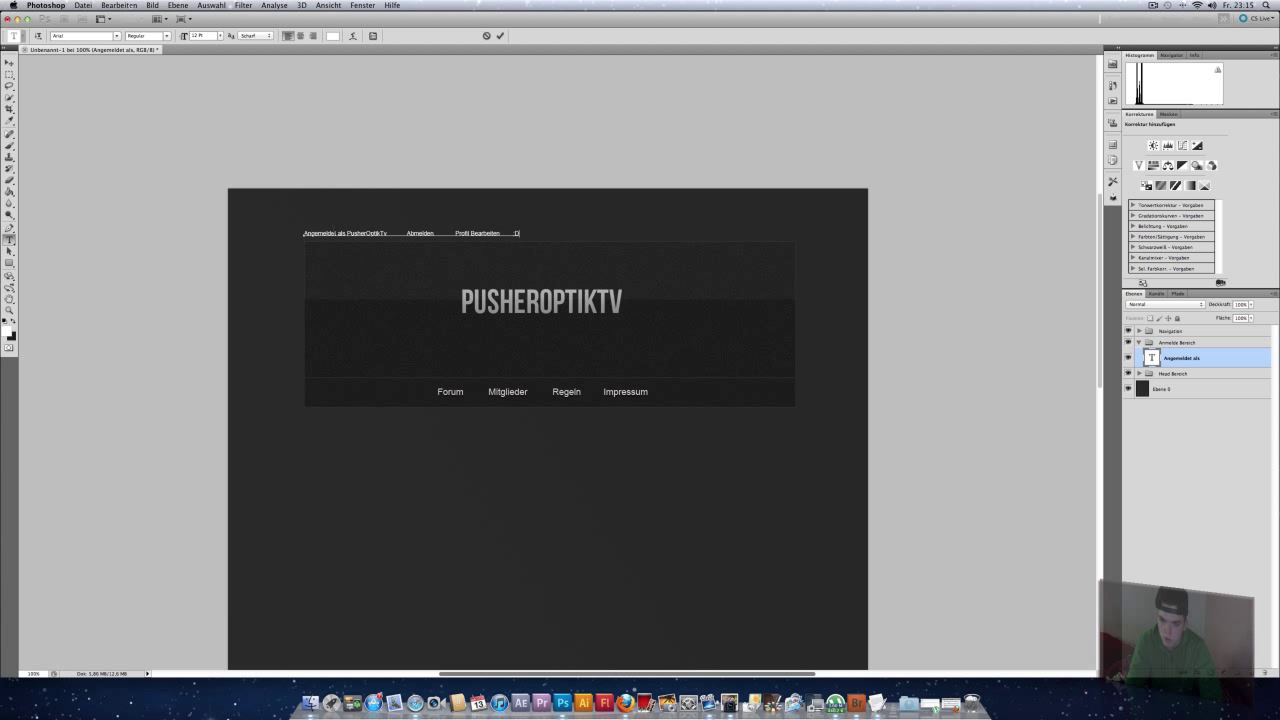
pyautogui.press('BackSpace')
pyautogui.click(9, 298)
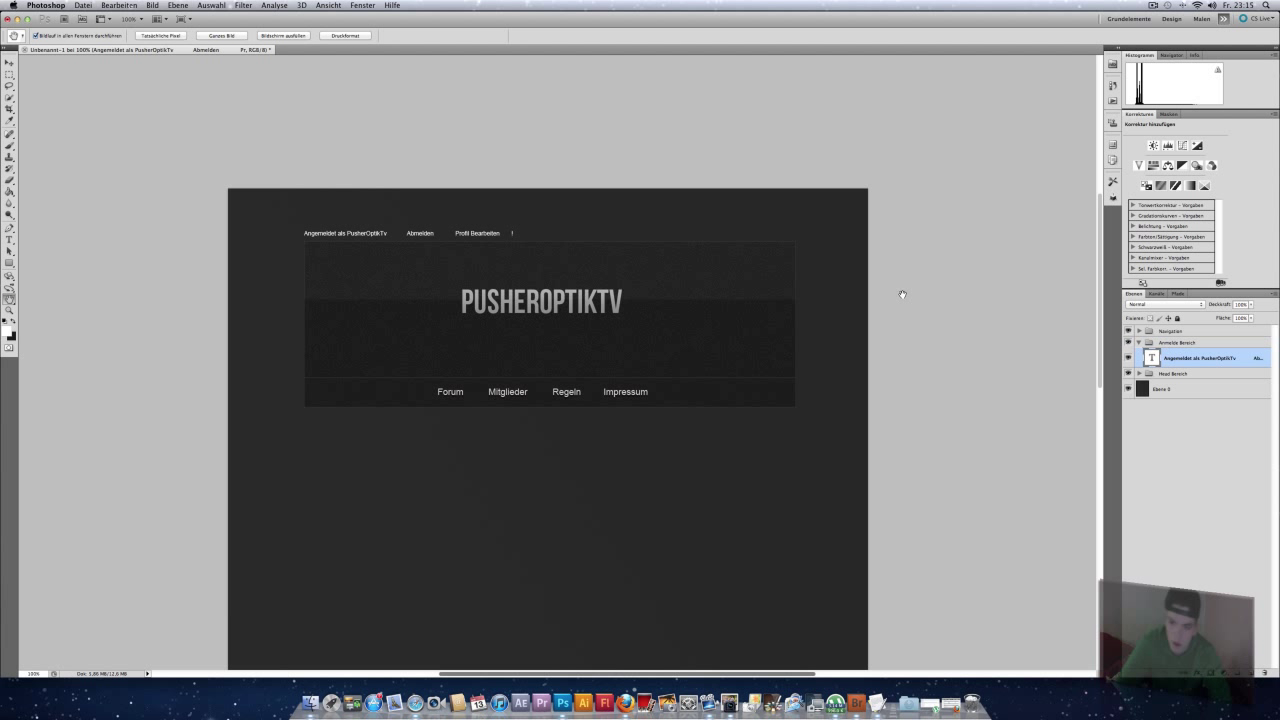
pyautogui.moveTo(1249, 310); pyautogui.dragTo(1225, 319)
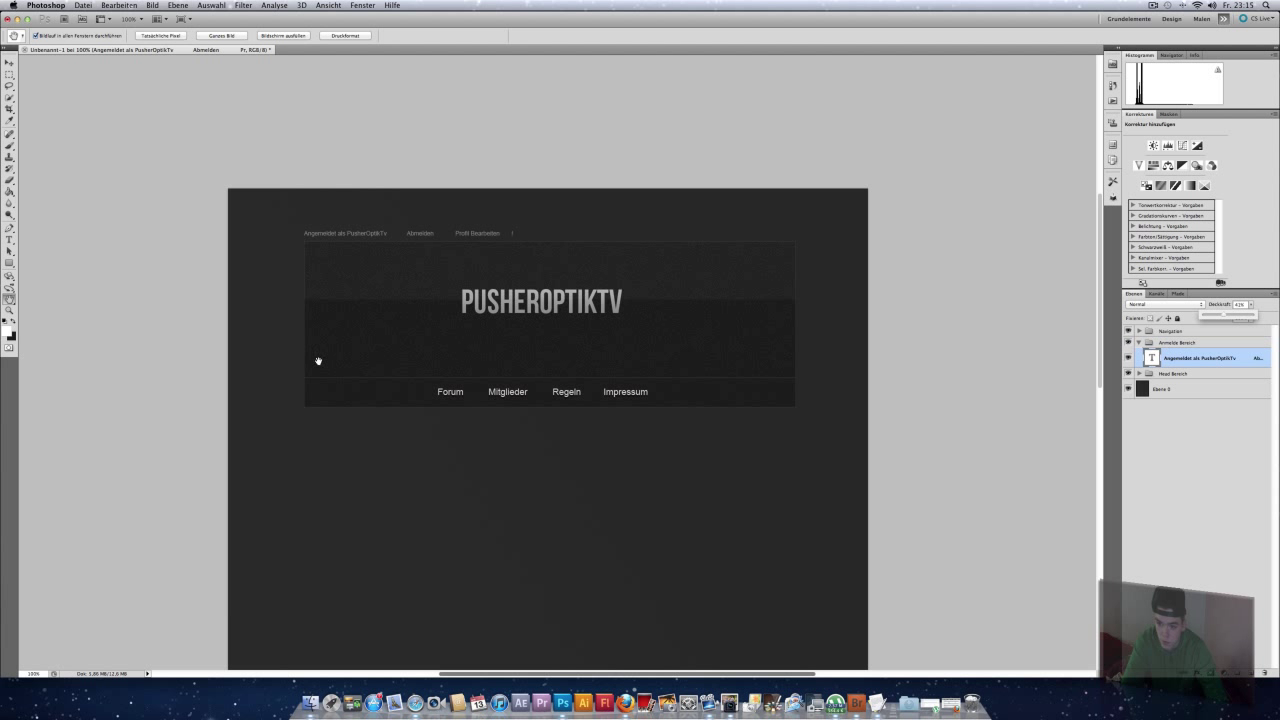
pyautogui.scroll(-3, 318, 360)
pyautogui.hscroll(2, 317, 303)
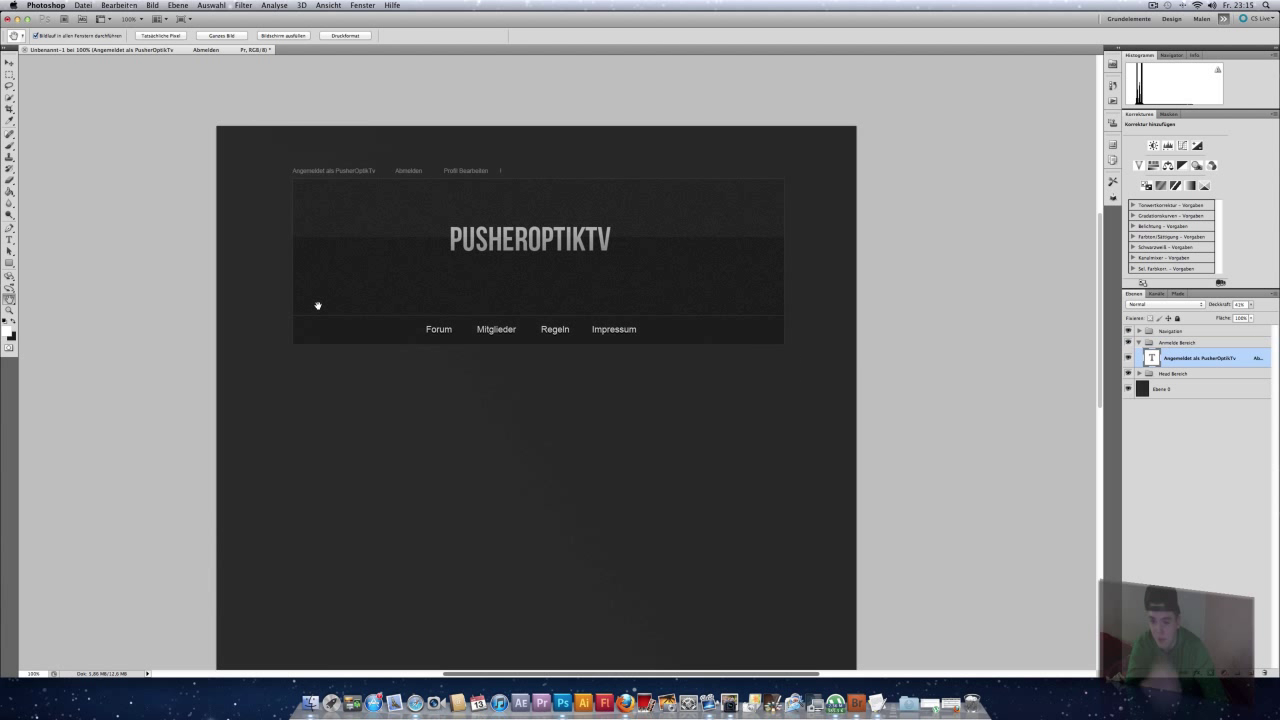
pyautogui.click(1140, 345)
pyautogui.click(1139, 343)
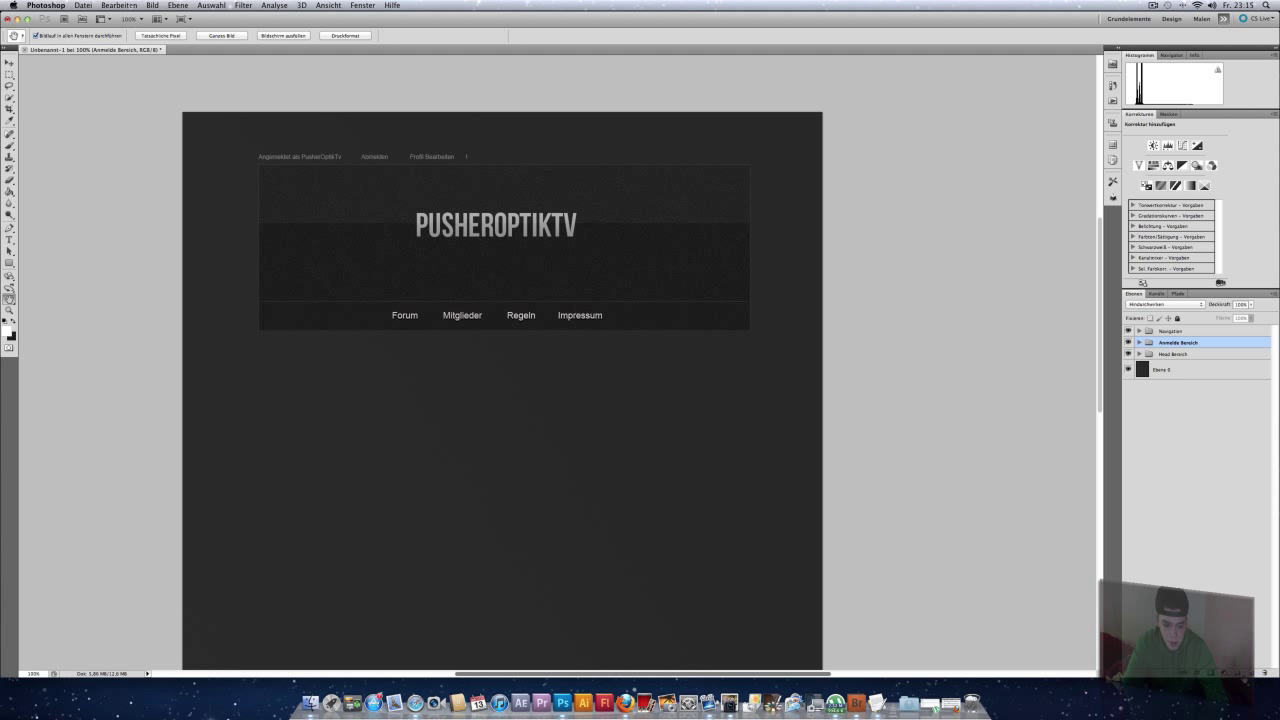
pyautogui.press('super+g')
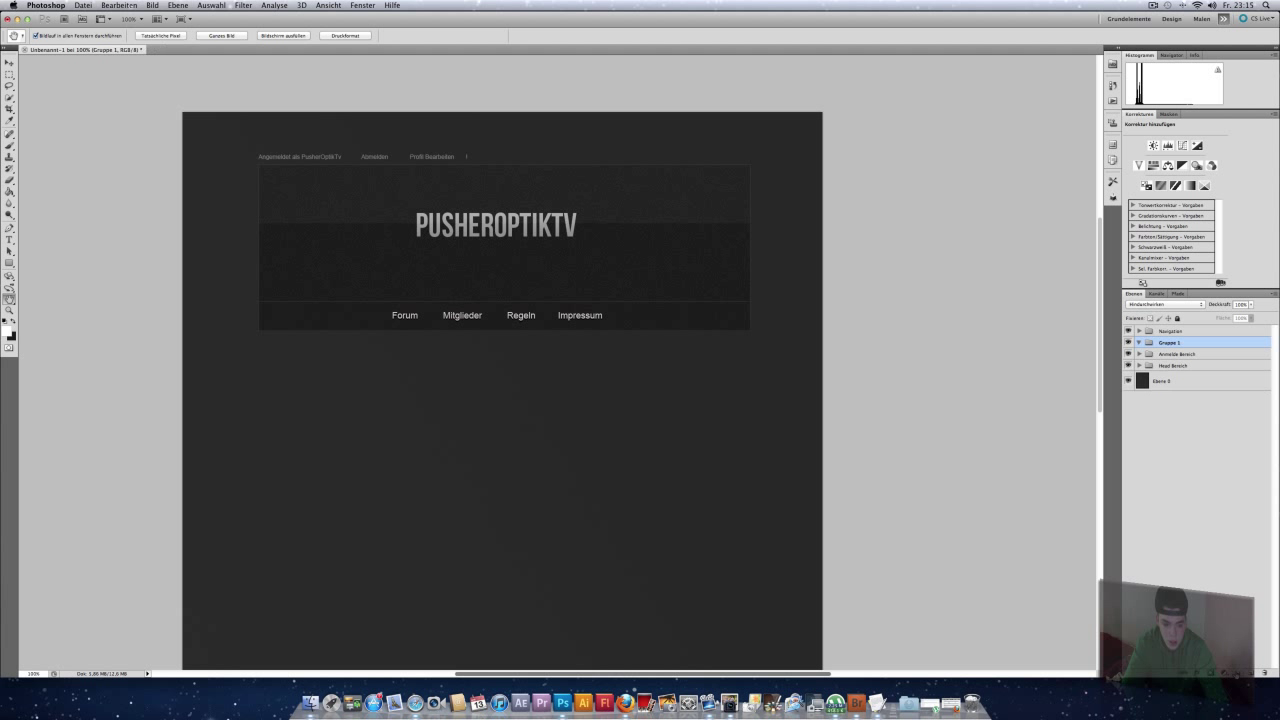
pyautogui.doubleClick(1168, 343)
pyautogui.press('BackSpace')
pyautogui.write('Cont')
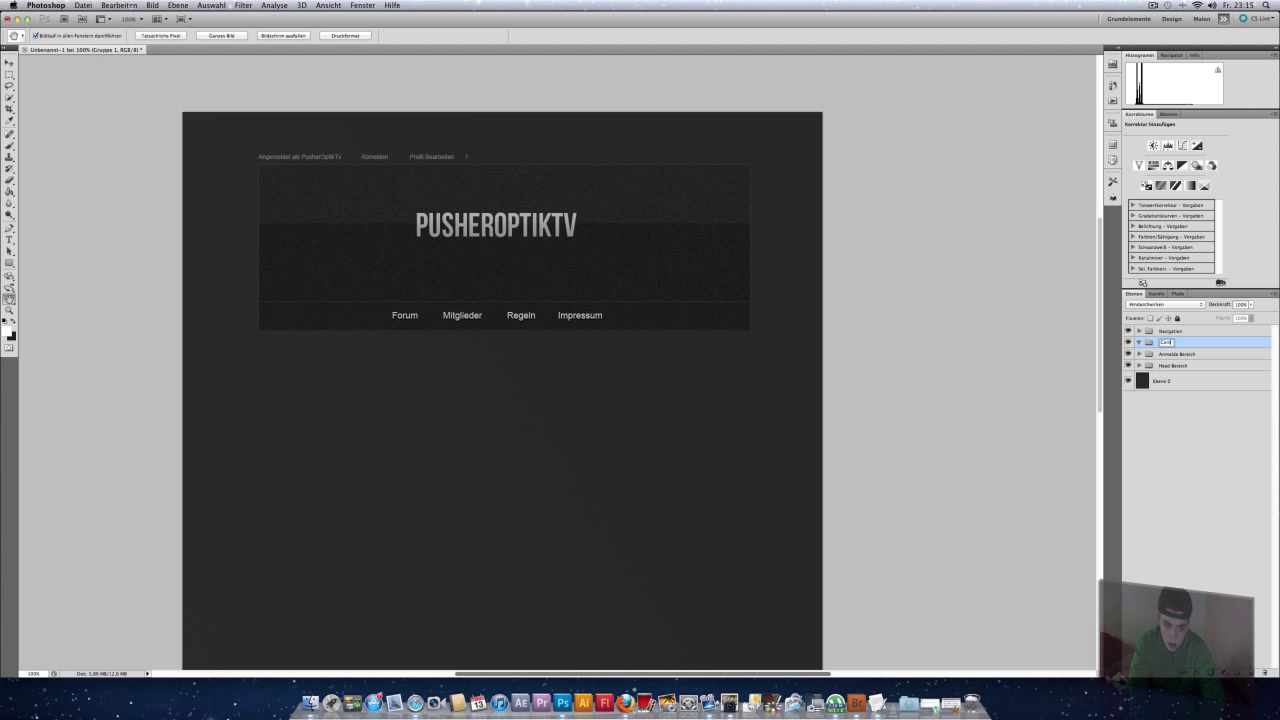
pyautogui.write('ent')
pyautogui.press('Return')
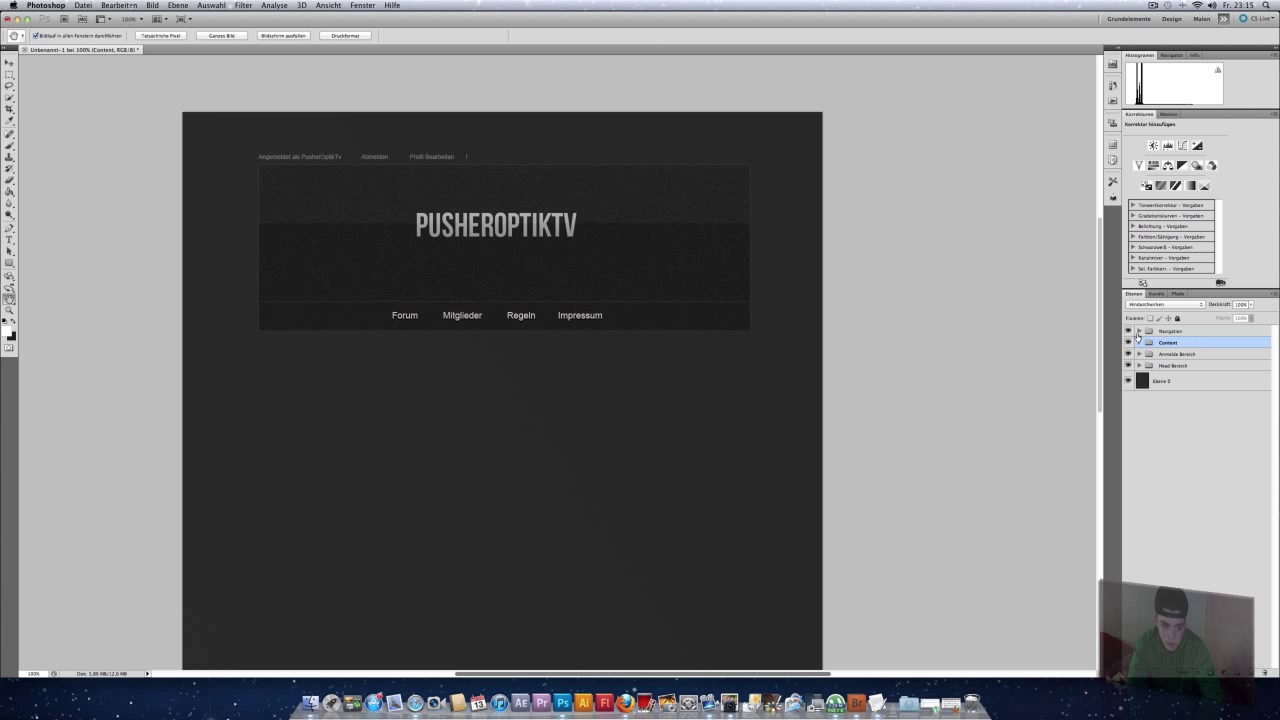
pyautogui.moveTo(1161, 345); pyautogui.dragTo(1161, 331)
pyautogui.click(1259, 674)
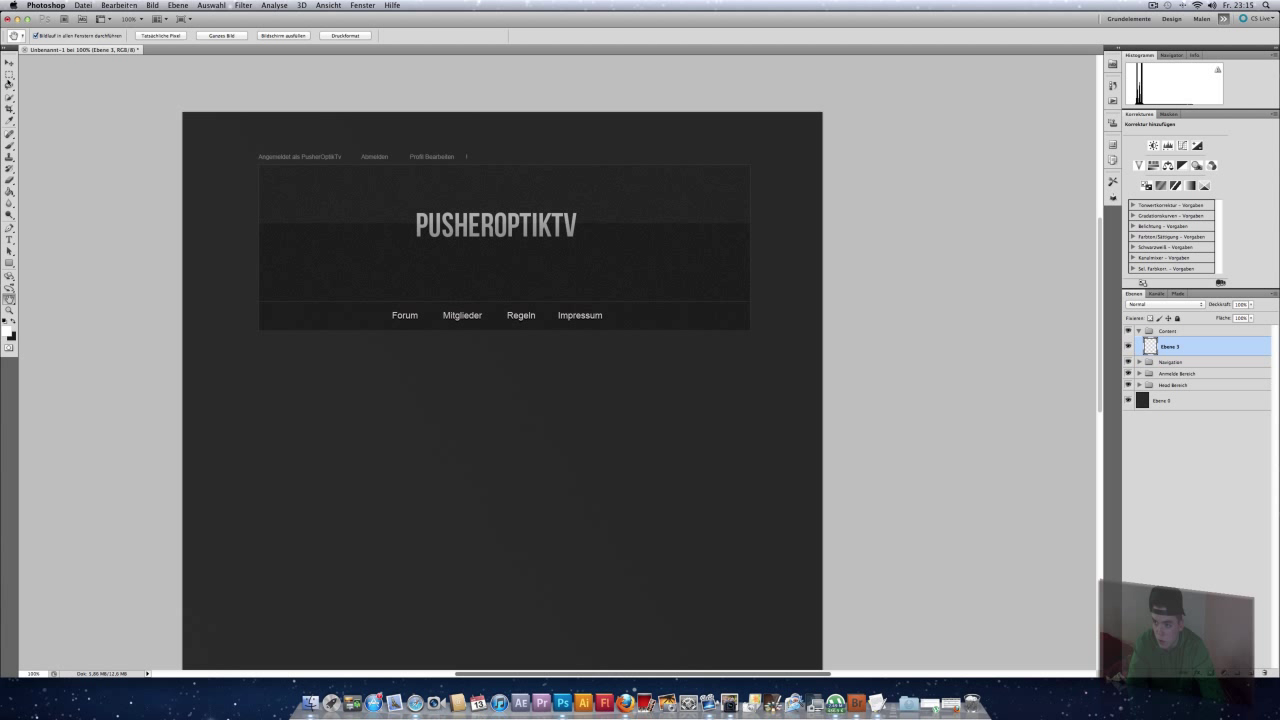
pyautogui.click(9, 75)
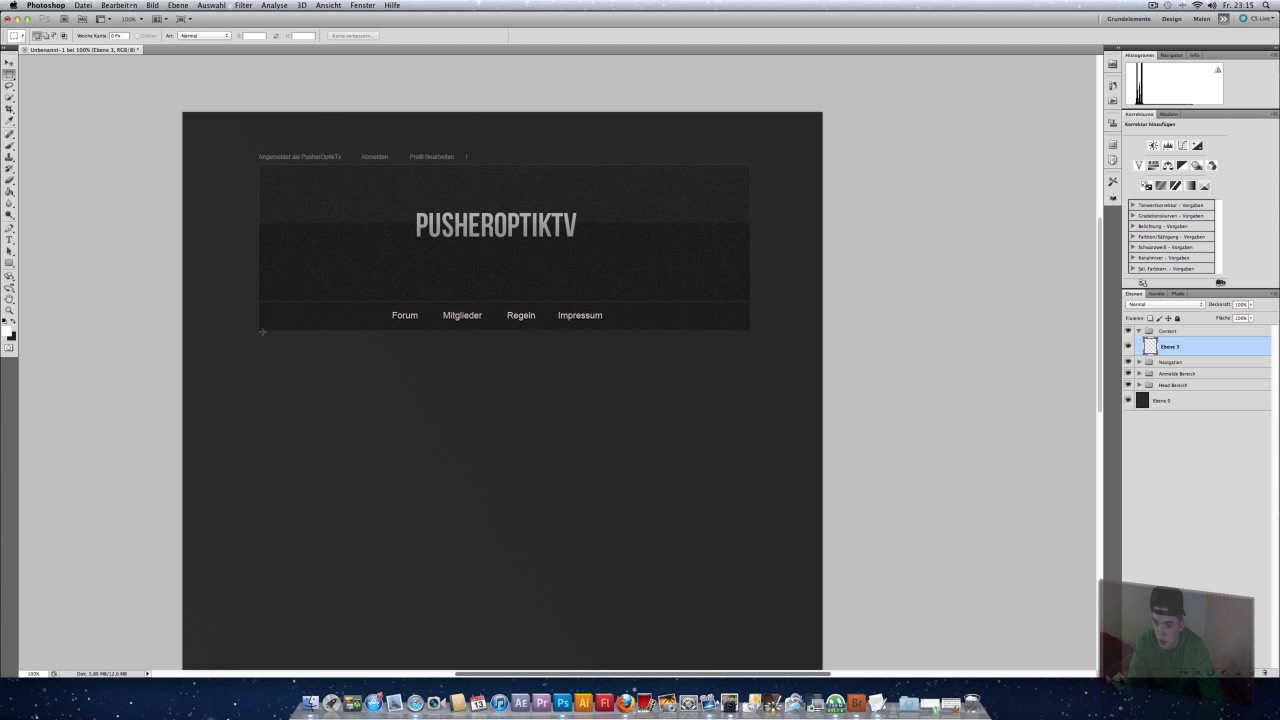
pyautogui.click(1182, 386)
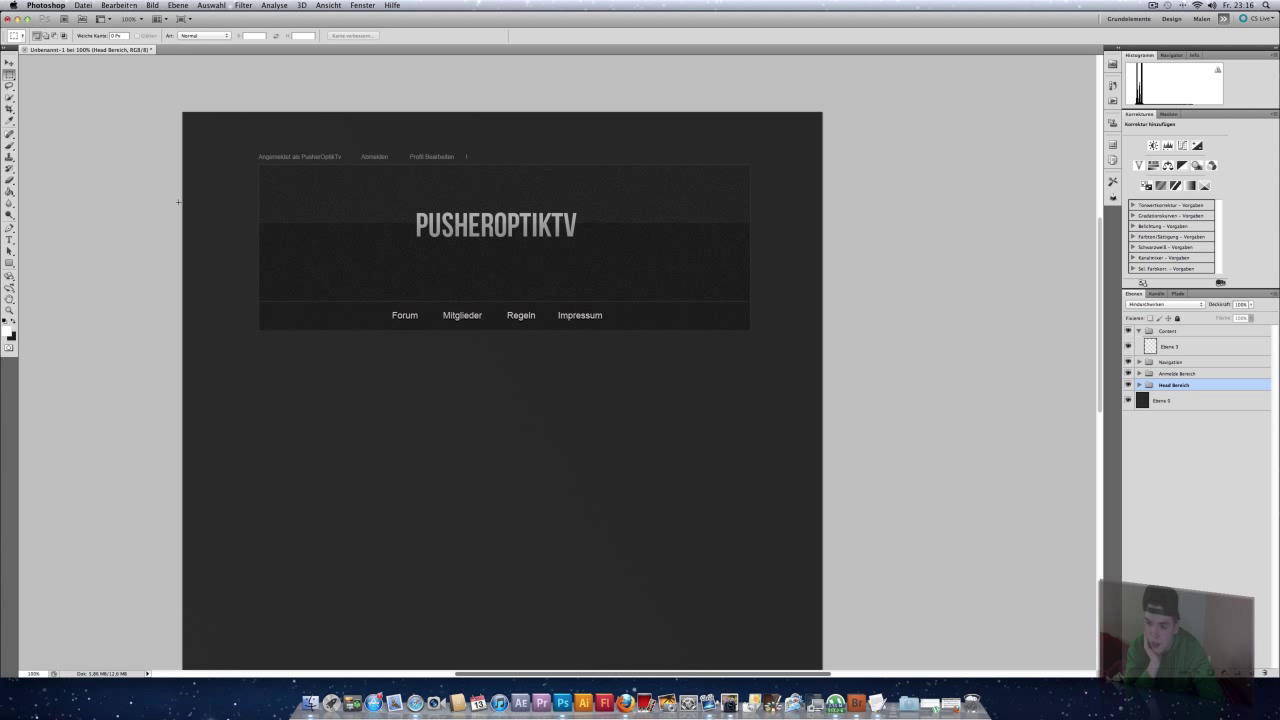
# Step: Turn on rulers, drag vertical guides to the header's left and right edges, and activate Ebene 3
pyautogui.click(331, 6)
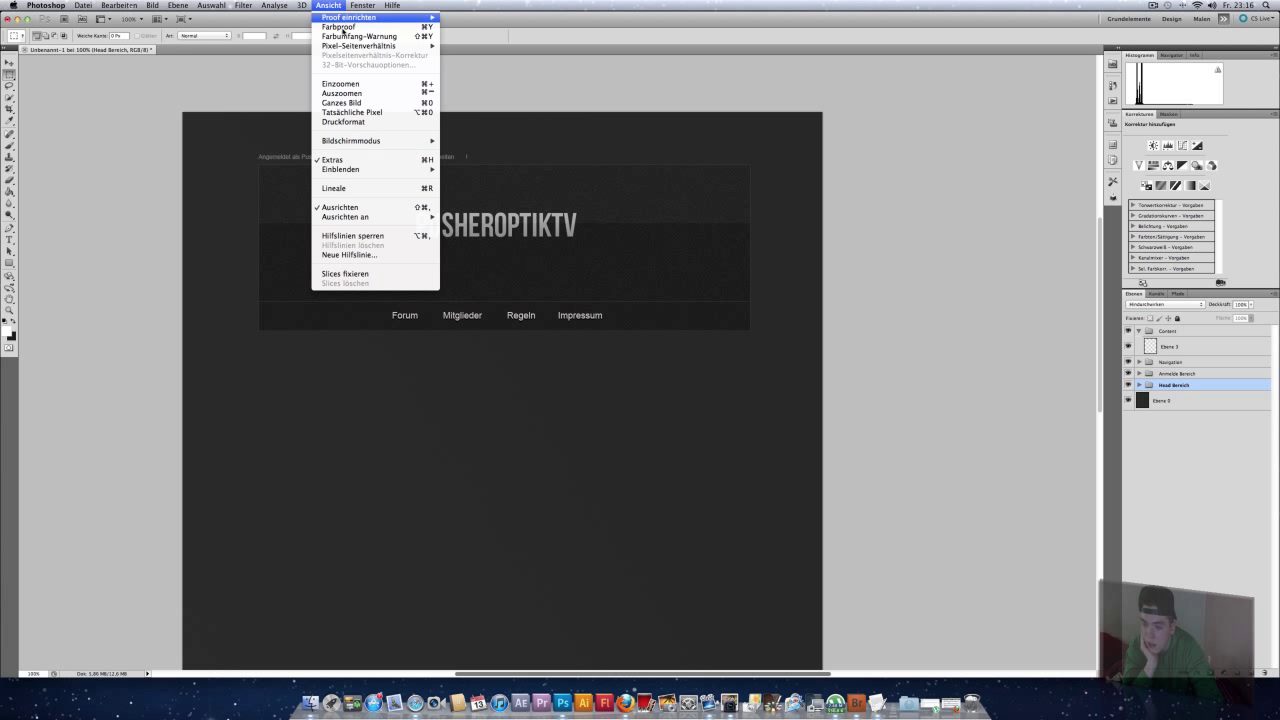
pyautogui.click(372, 189)
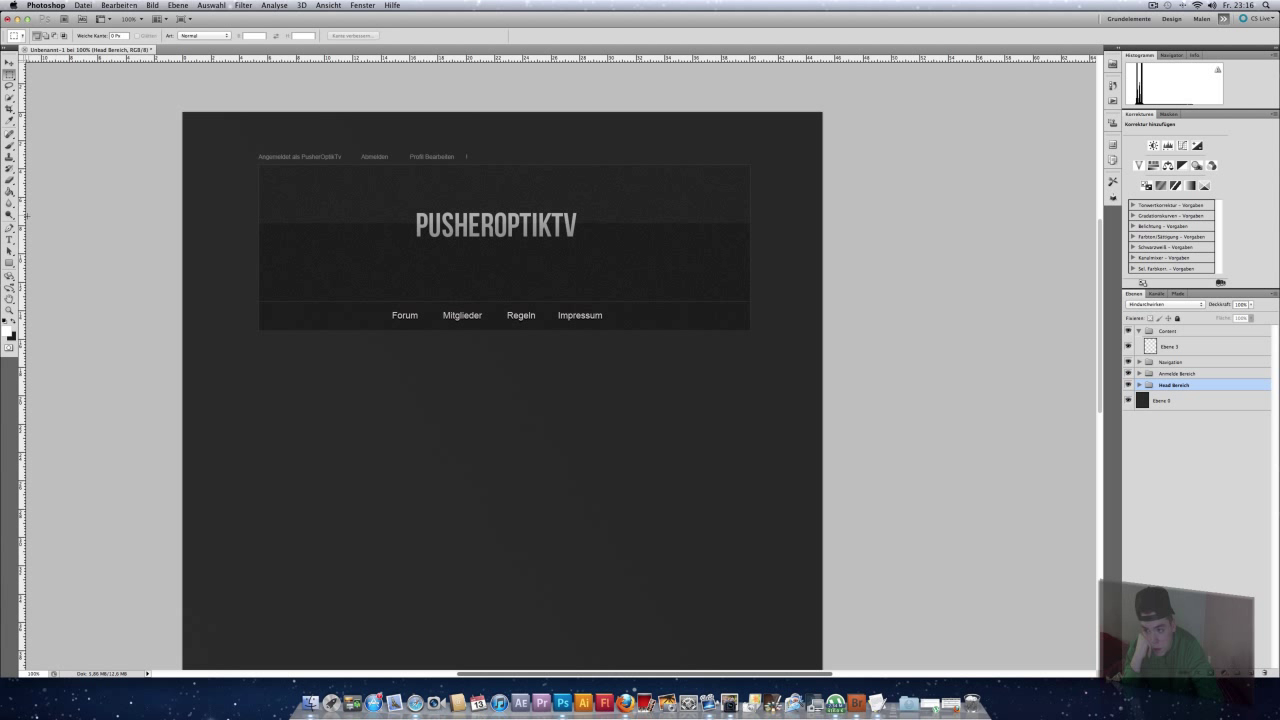
pyautogui.moveTo(24, 216); pyautogui.dragTo(258, 240)
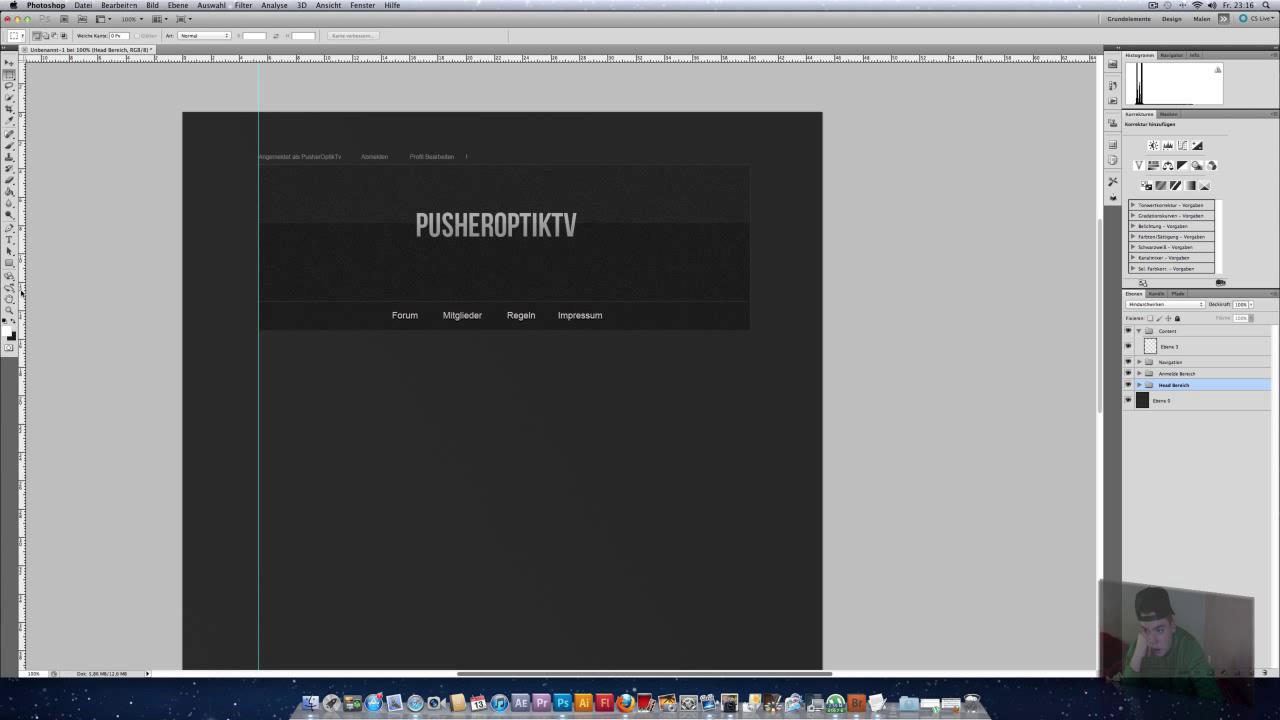
pyautogui.moveTo(21, 291); pyautogui.dragTo(749, 308)
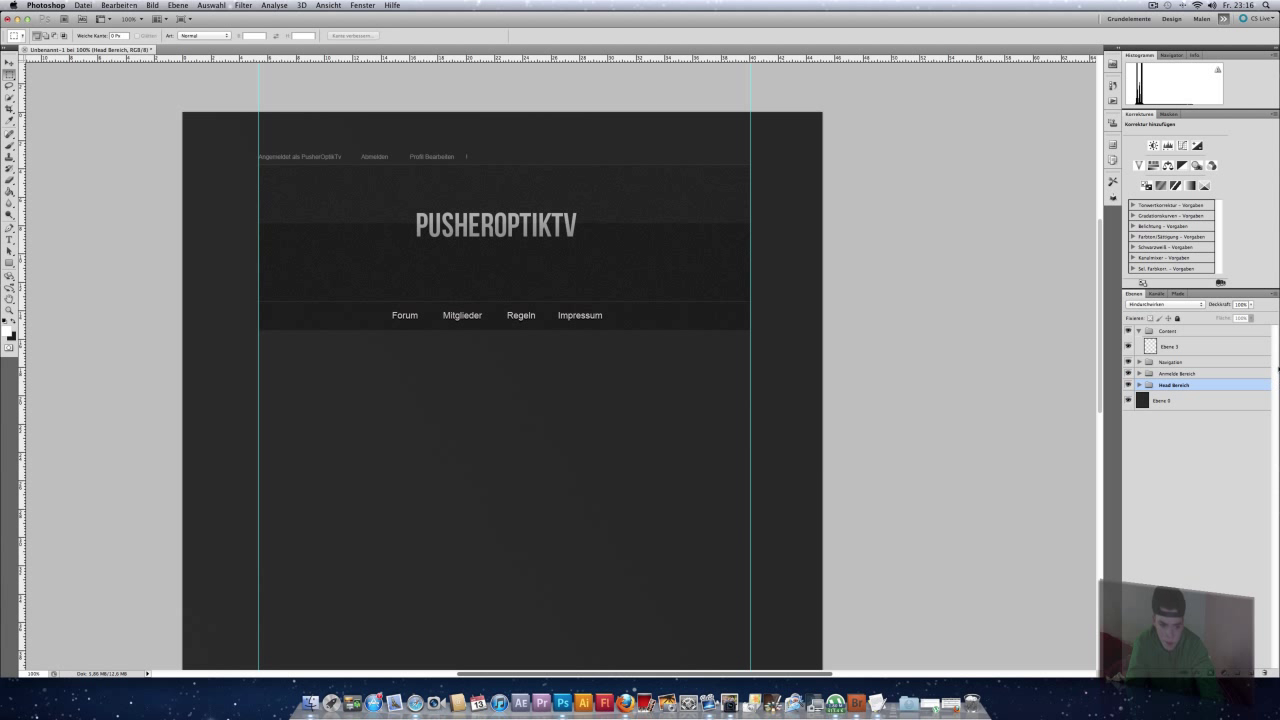
pyautogui.click(1198, 347)
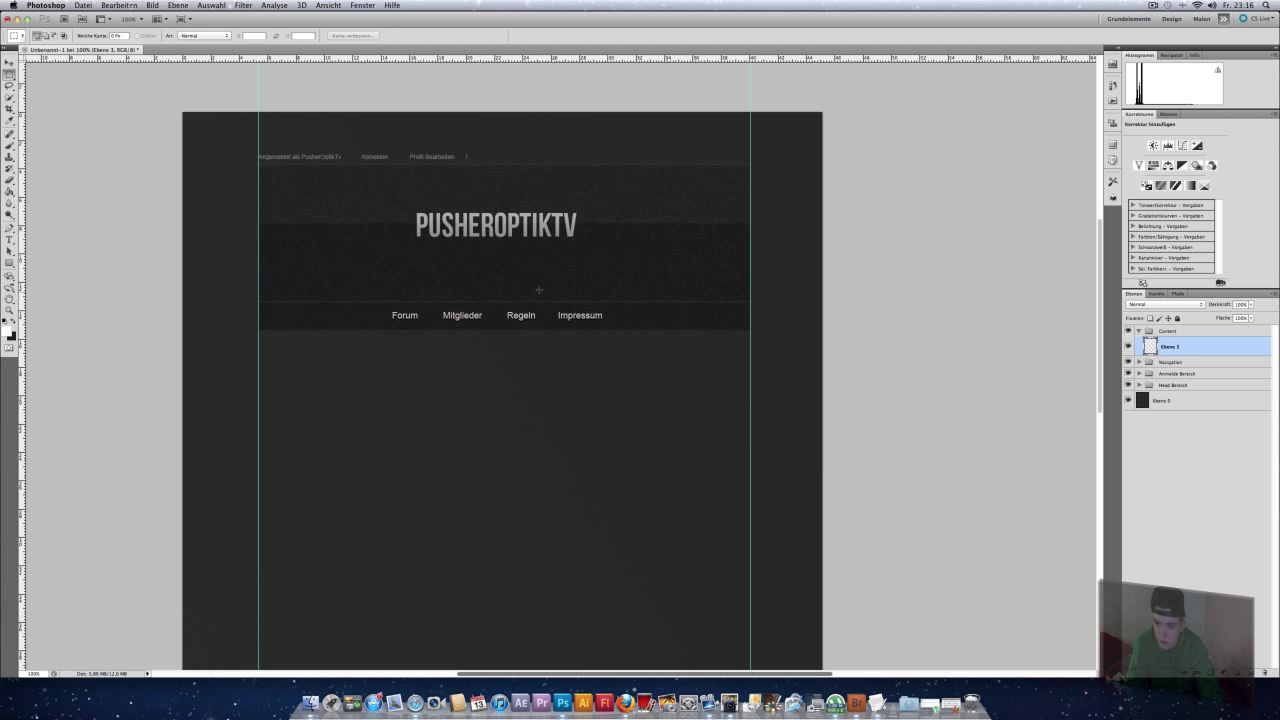
# Step: Draw a white rectangle between the guides below the navigation and rasterize it as Form 1
pyautogui.click(8, 263)
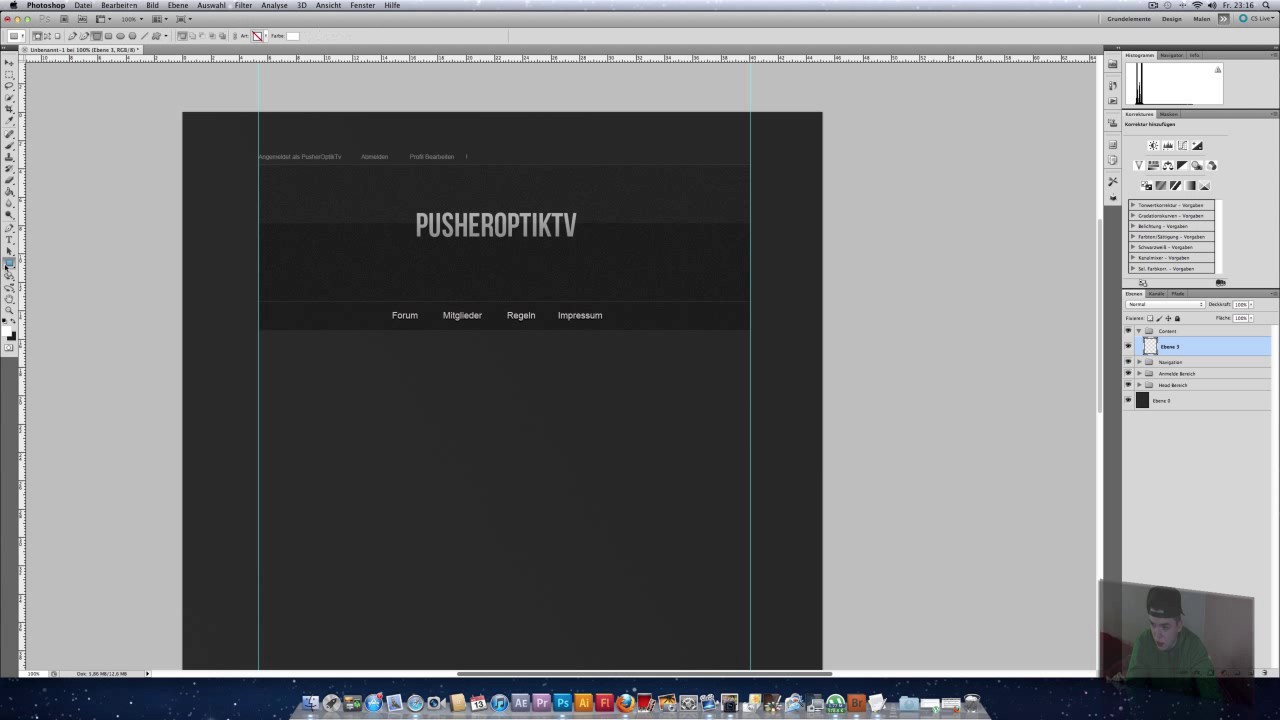
pyautogui.moveTo(8, 263); pyautogui.dragTo(40, 263)
pyautogui.moveTo(258, 411); pyautogui.dragTo(751, 429)
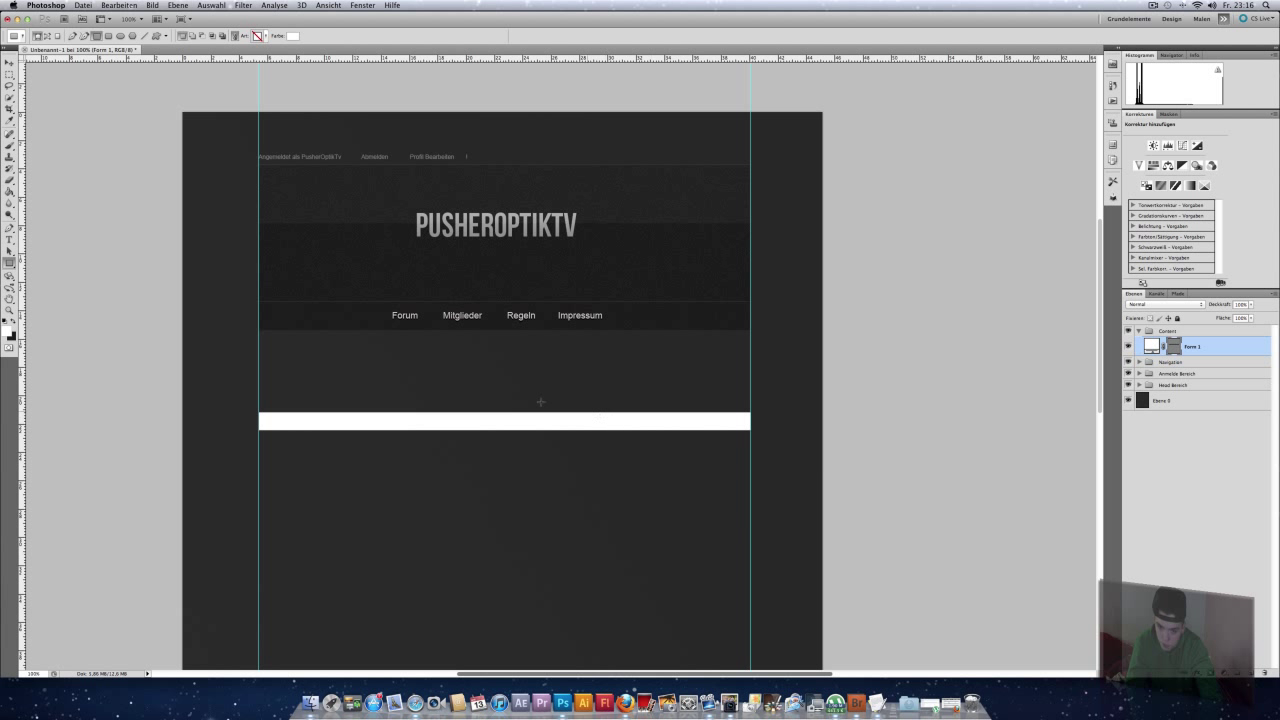
pyautogui.rightClick(1226, 352)
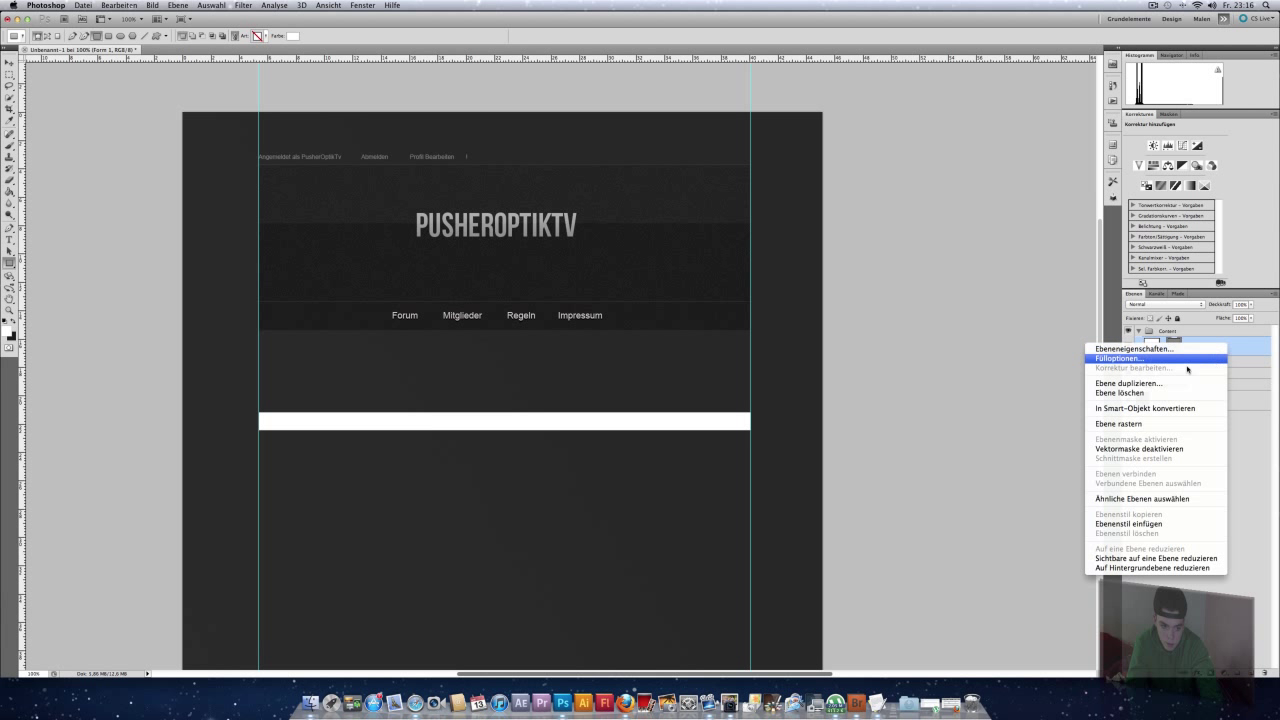
pyautogui.click(1160, 424)
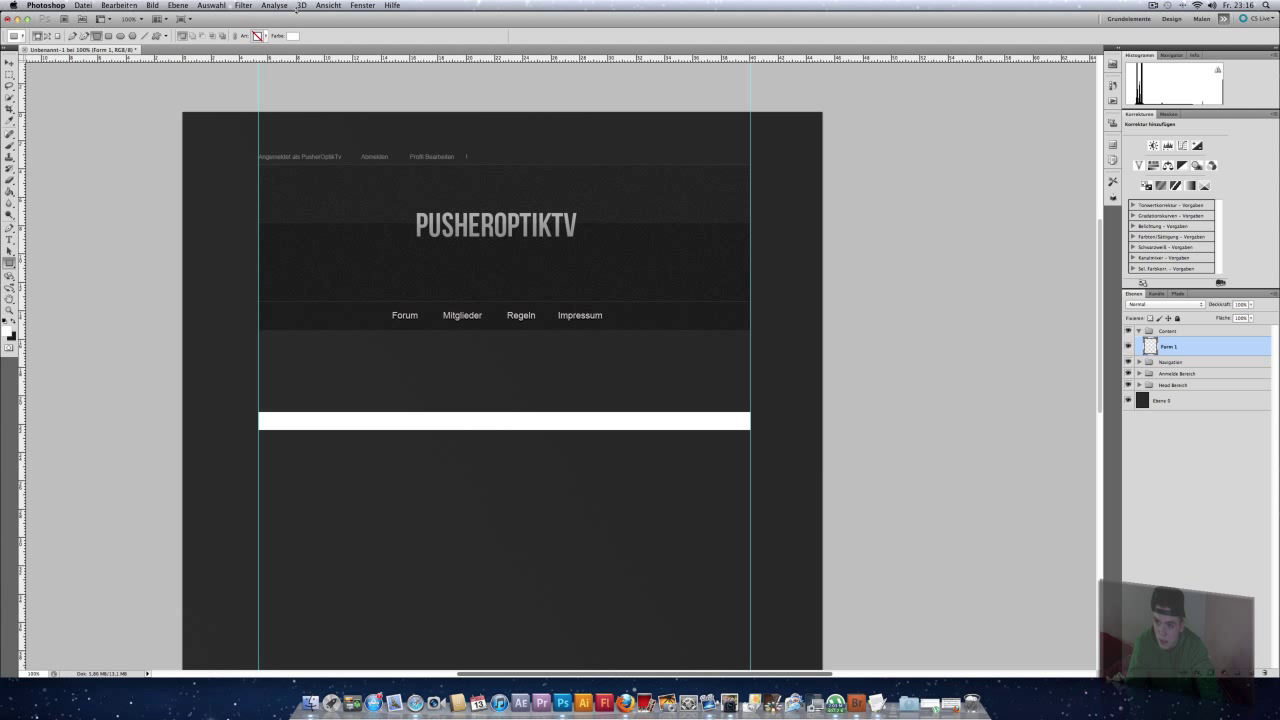
# Step: Hide the rulers and clear all guides
pyautogui.click(363, 6)
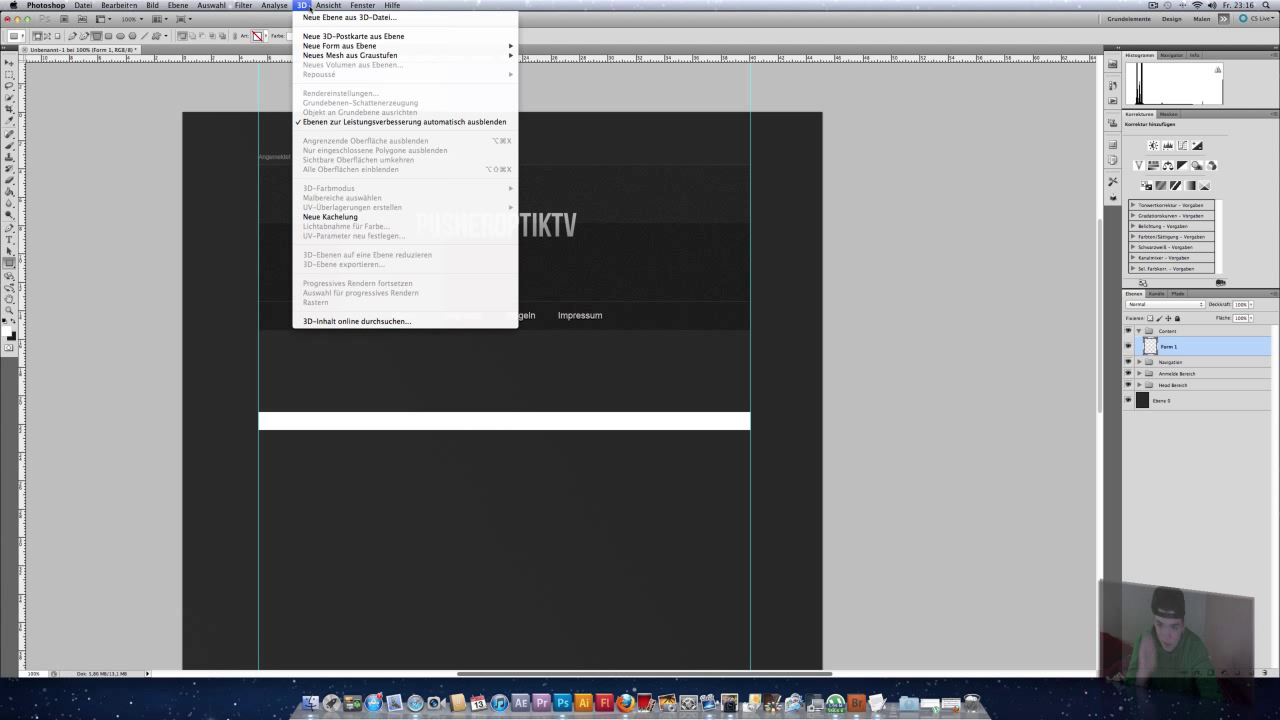
pyautogui.click(335, 188)
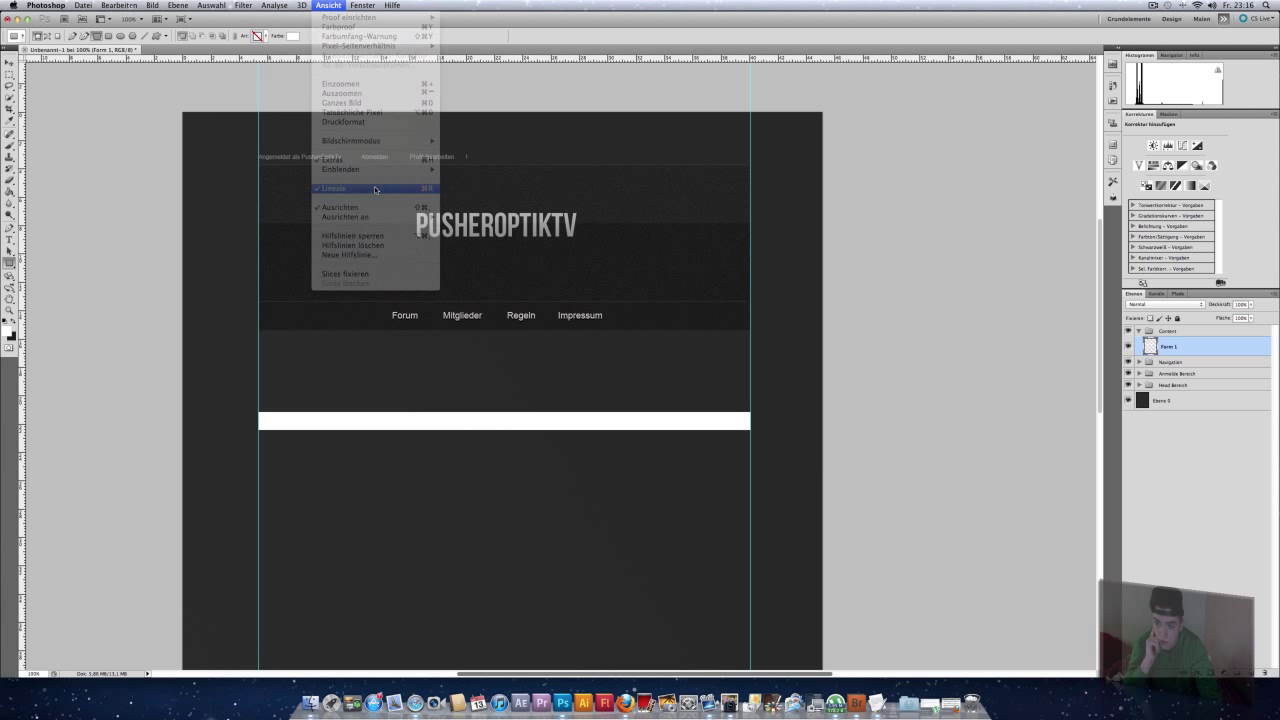
pyautogui.click(329, 5)
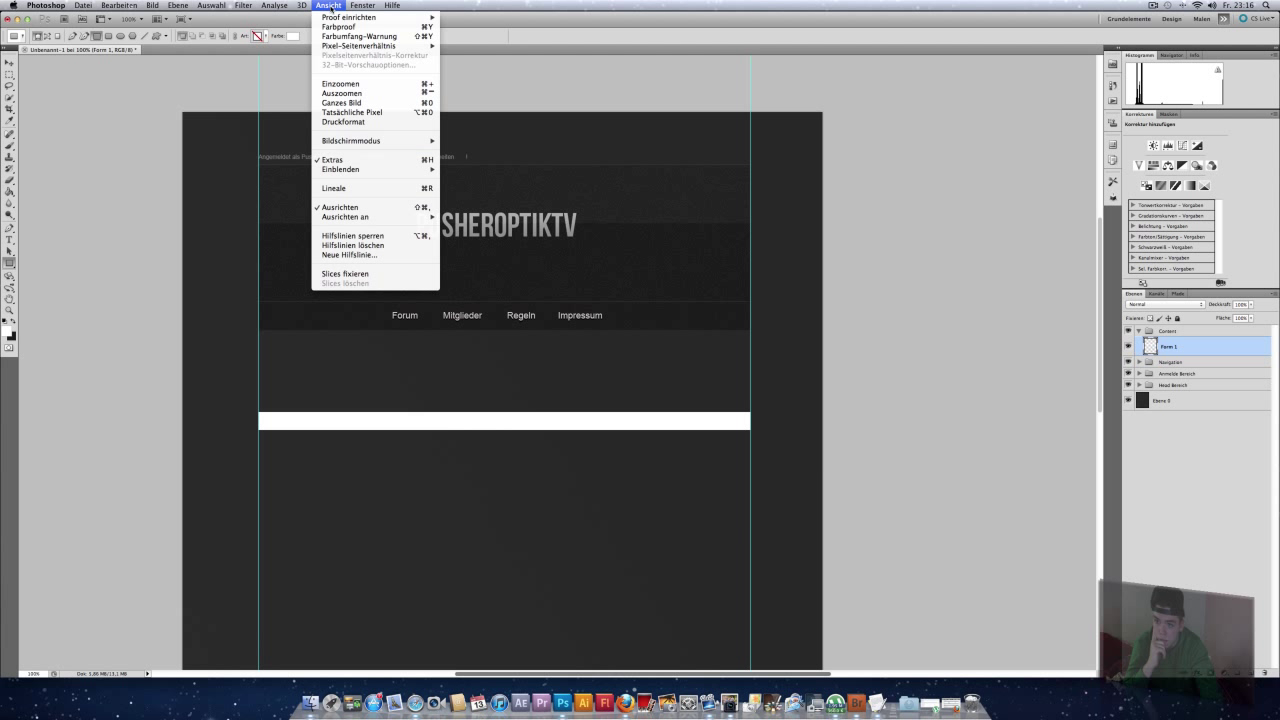
pyautogui.click(345, 250)
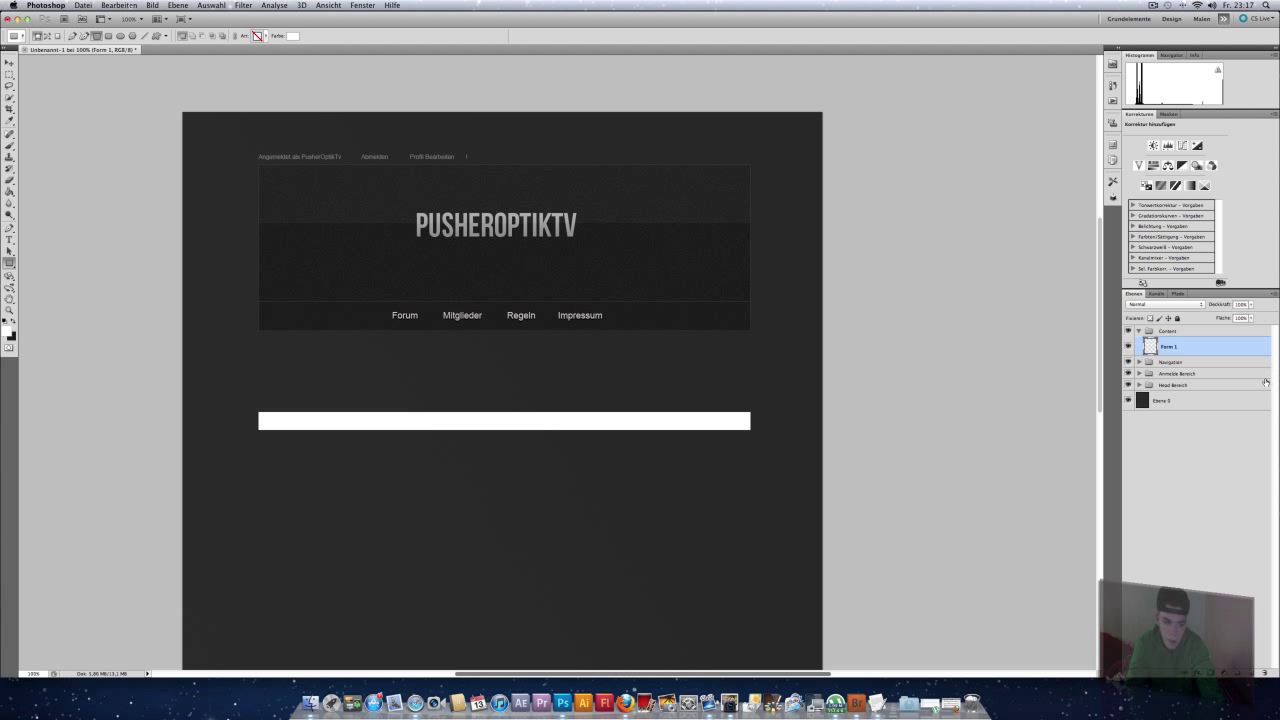
# Step: Copy the nav bar Ebene 1's stroke layer style and paste it onto Form 1
pyautogui.click(1139, 362)
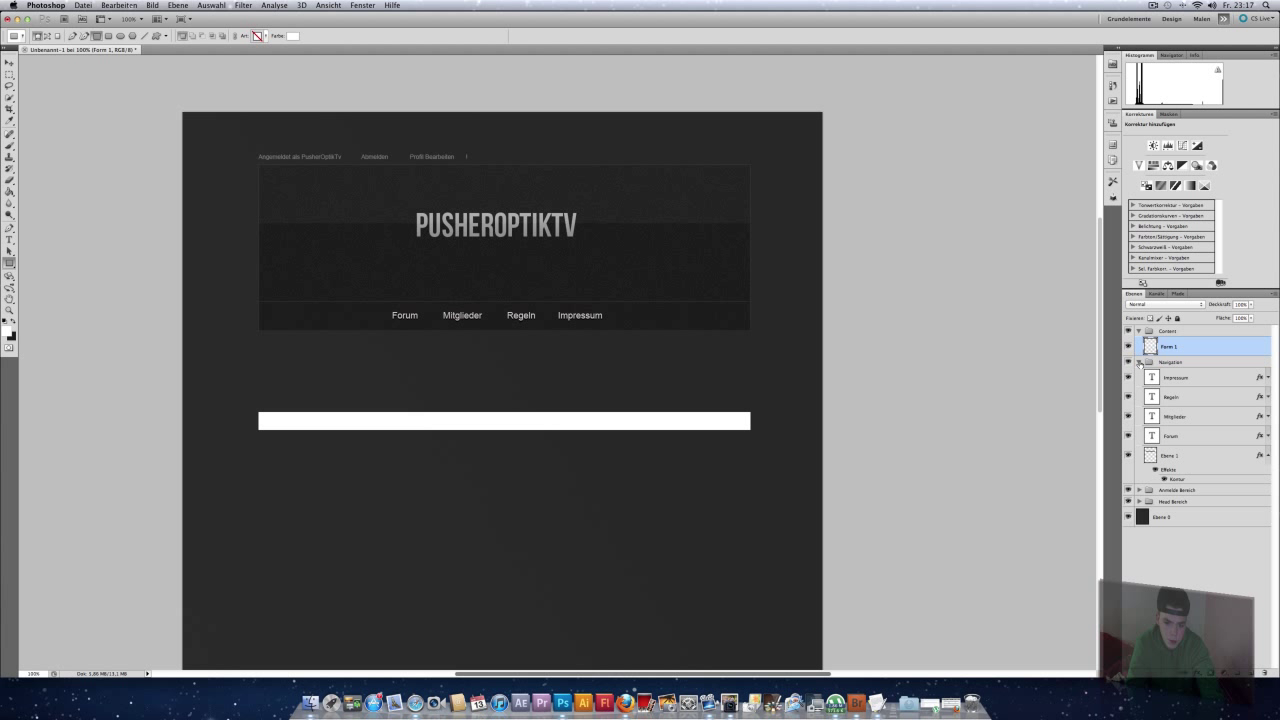
pyautogui.click(1192, 462)
pyautogui.rightClick(1192, 462)
pyautogui.click(1135, 634)
pyautogui.click(1140, 362)
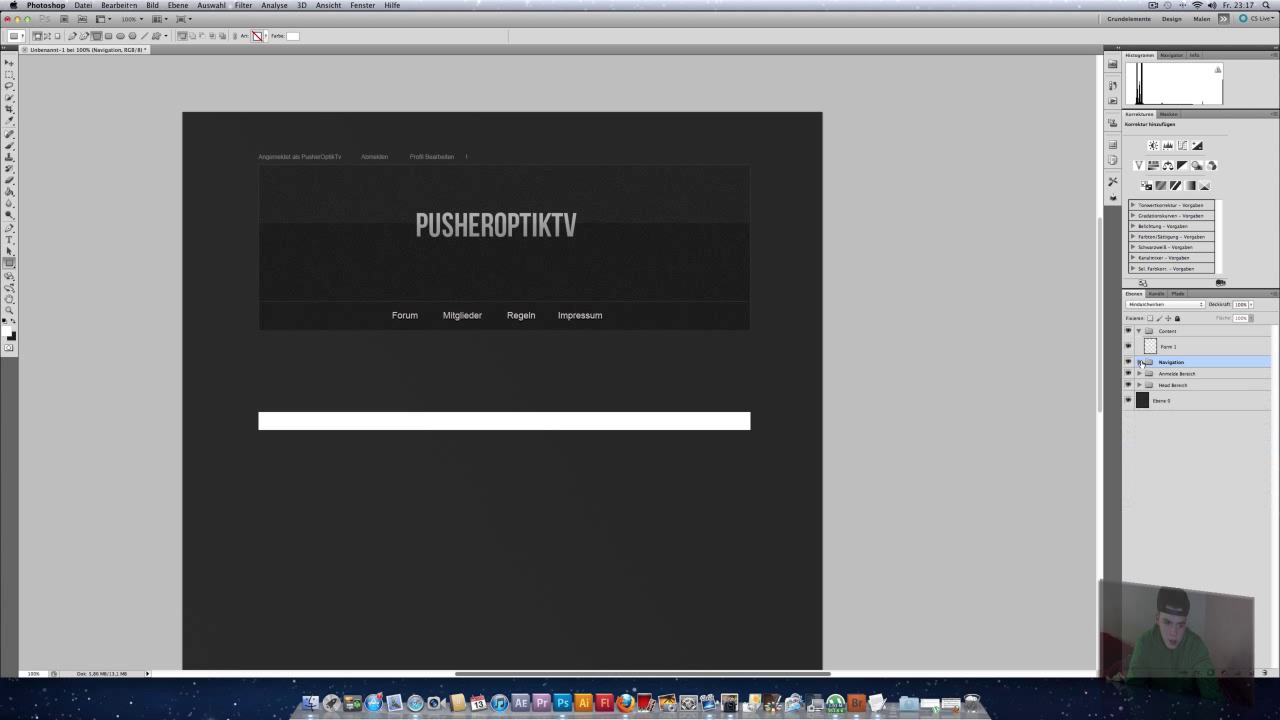
pyautogui.rightClick(1187, 349)
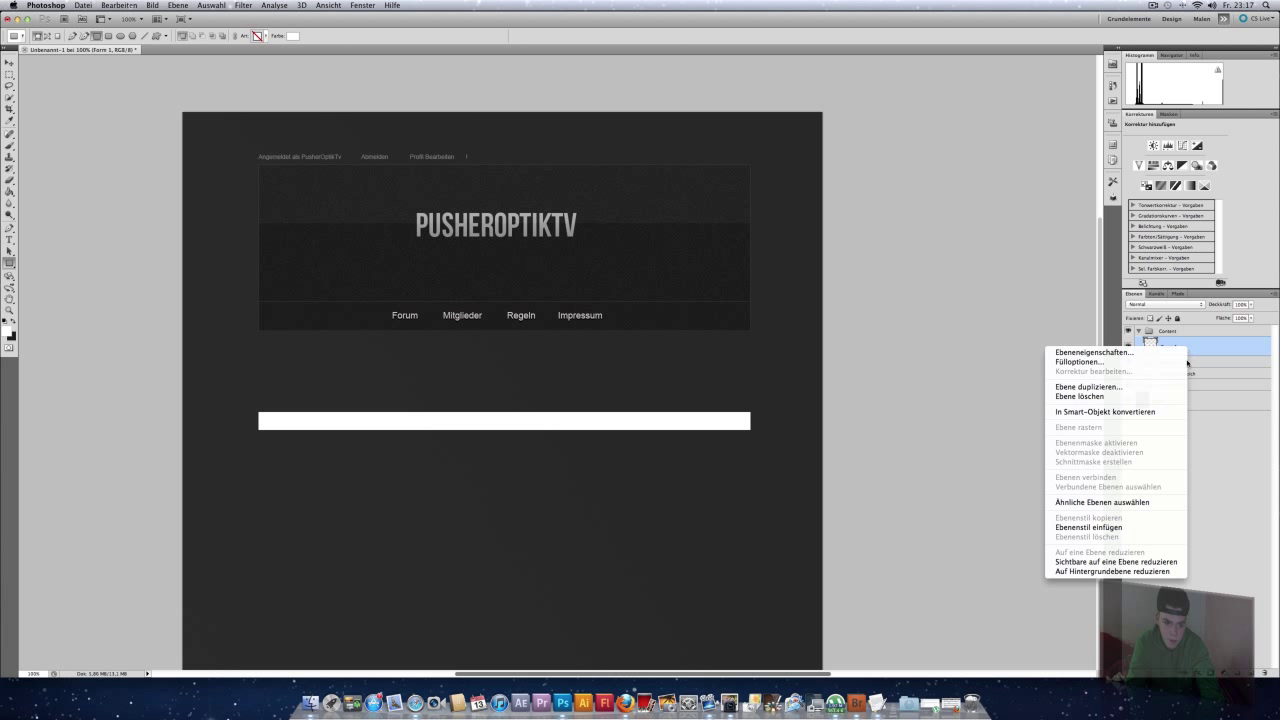
pyautogui.click(1115, 527)
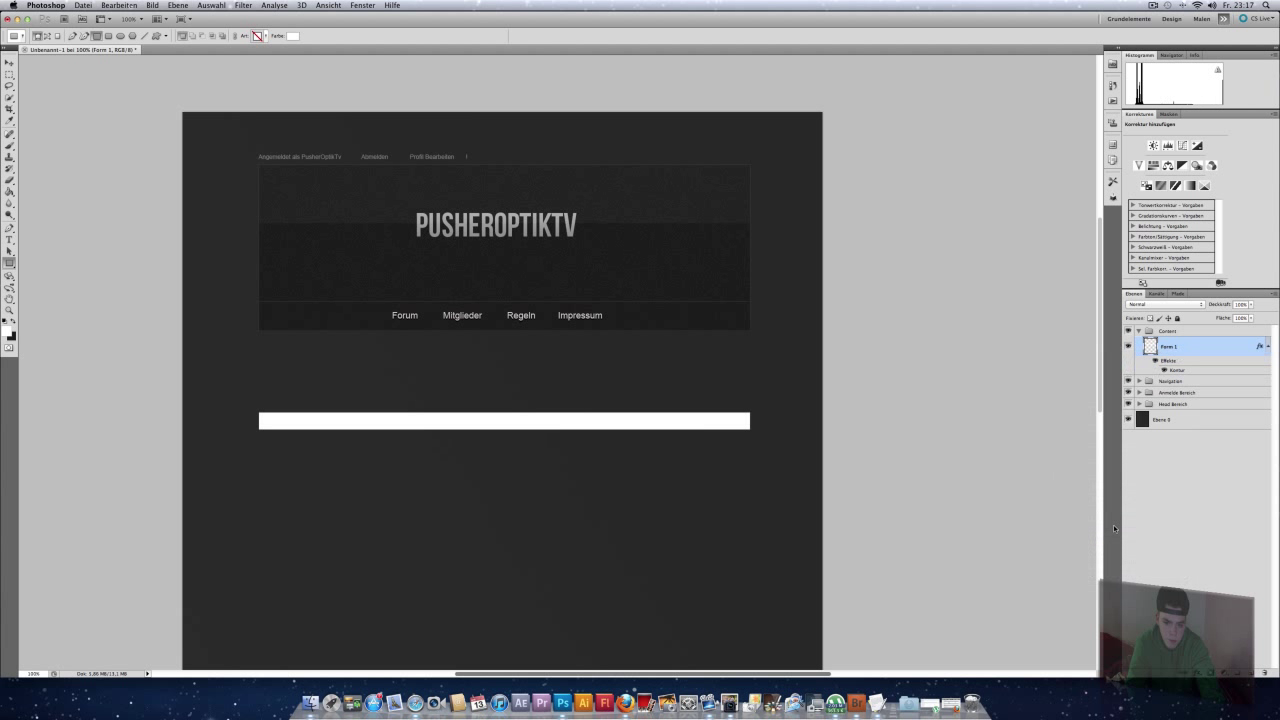
# Step: Add a #1a1d1b colour overlay to Form 1, sampled from the nav bar
pyautogui.doubleClick(1243, 346)
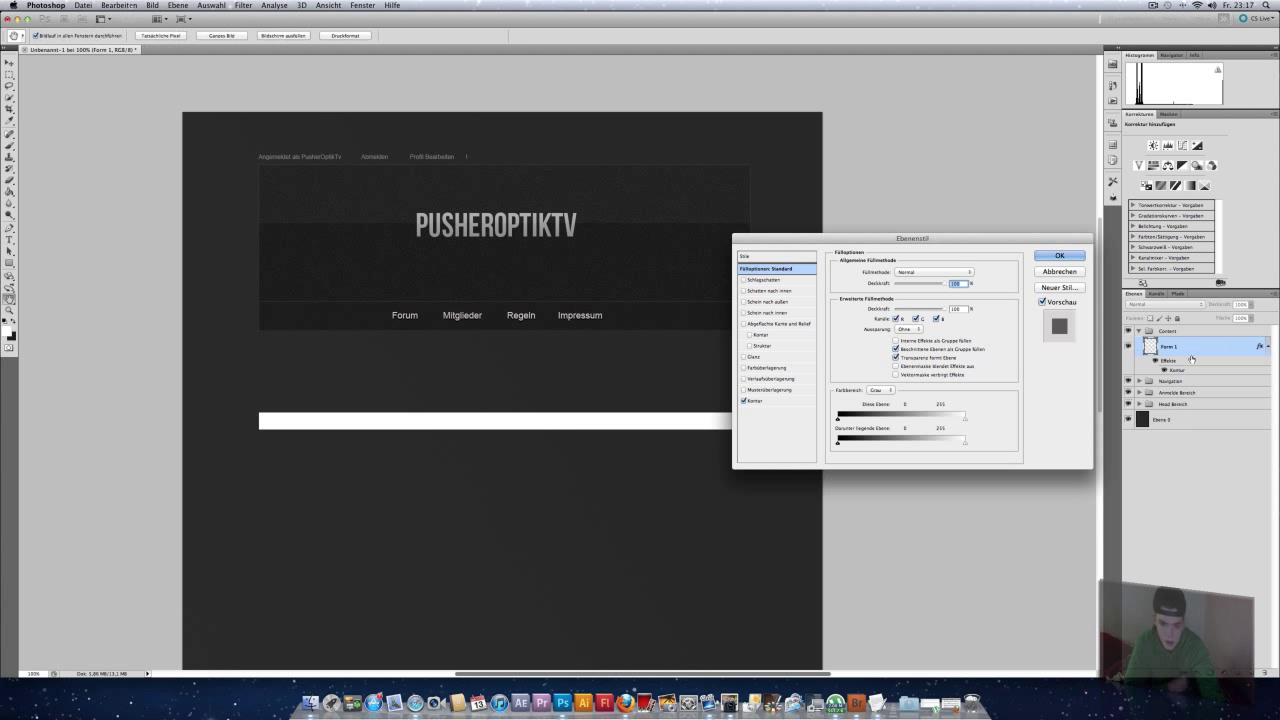
pyautogui.click(765, 368)
pyautogui.click(958, 272)
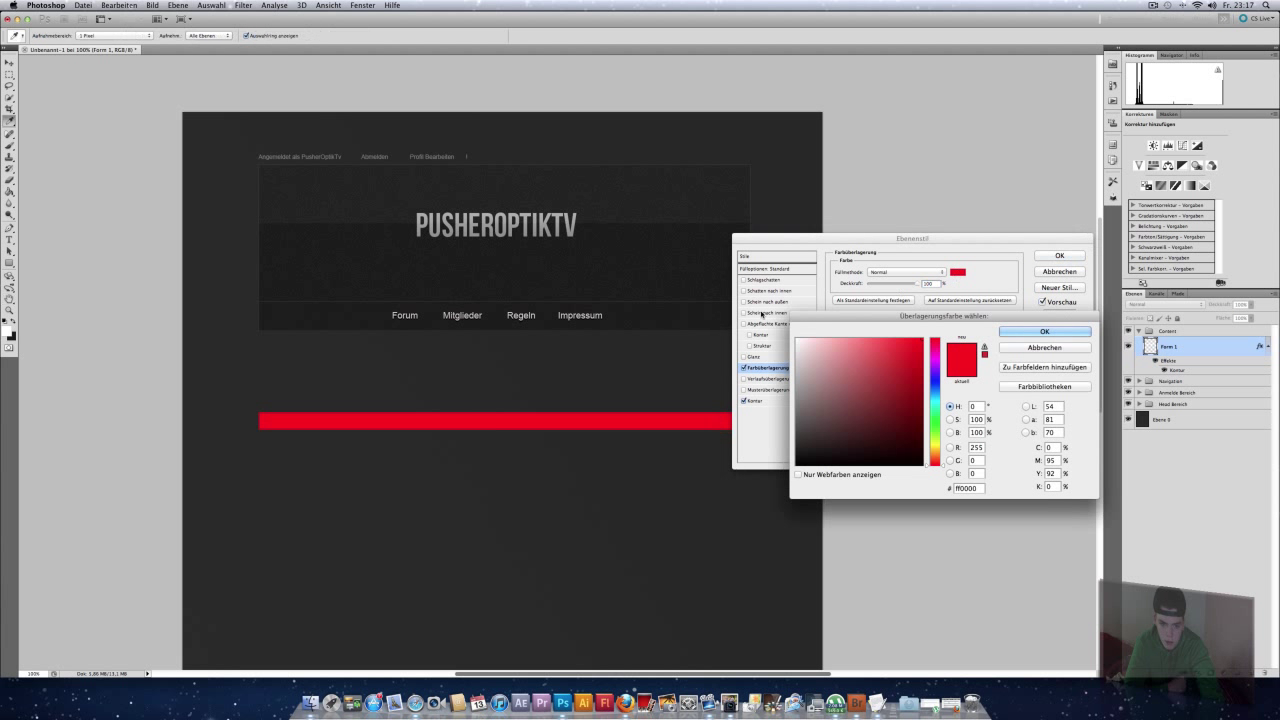
pyautogui.click(632, 318)
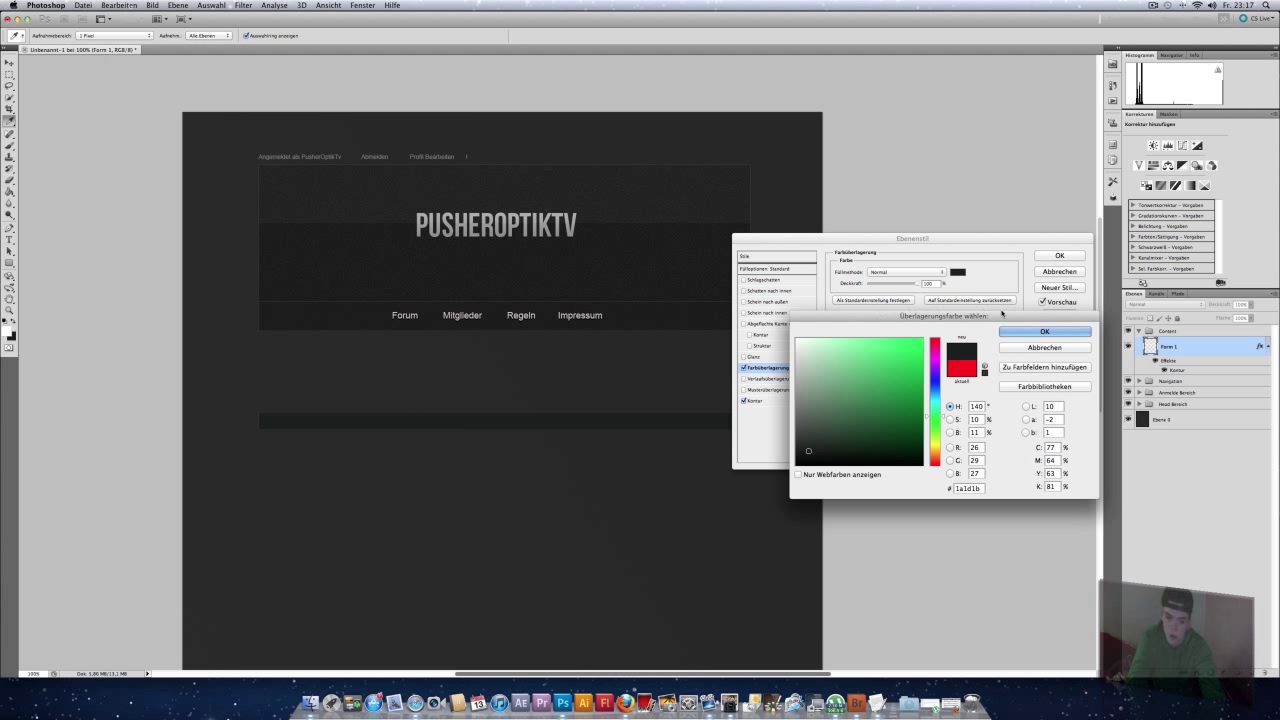
pyautogui.click(1044, 331)
pyautogui.click(1059, 257)
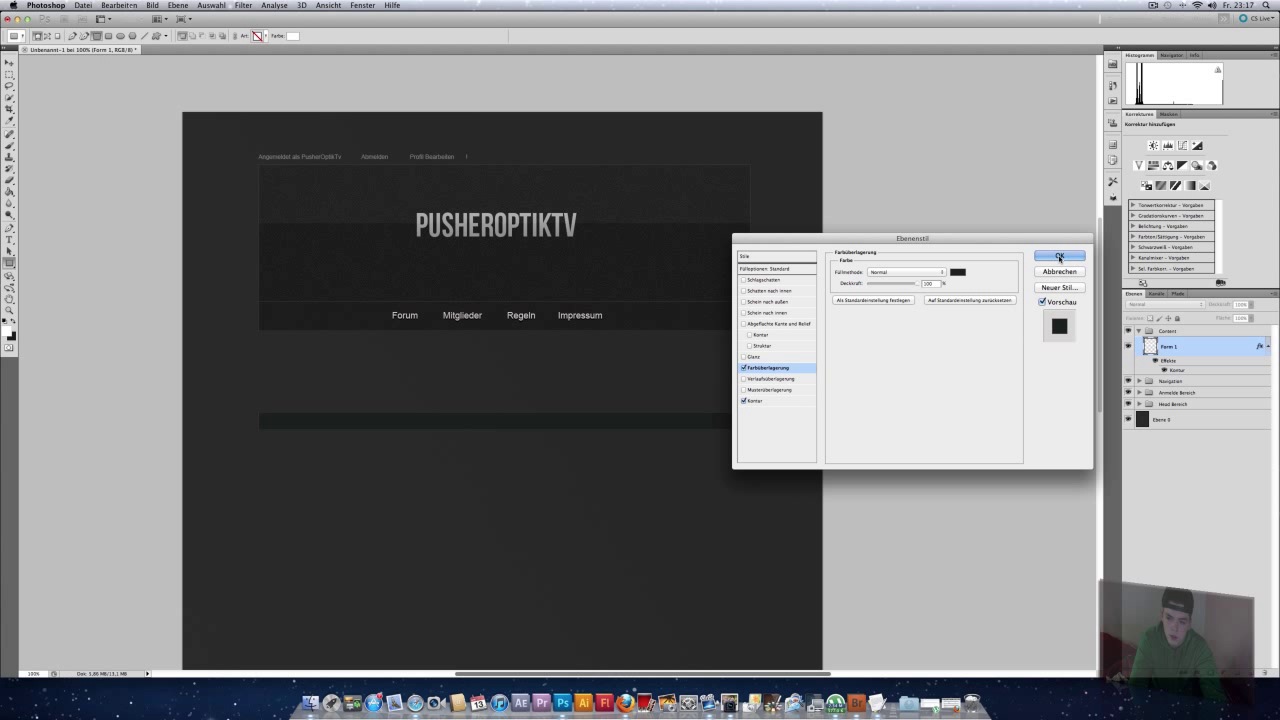
pyautogui.click(9, 240)
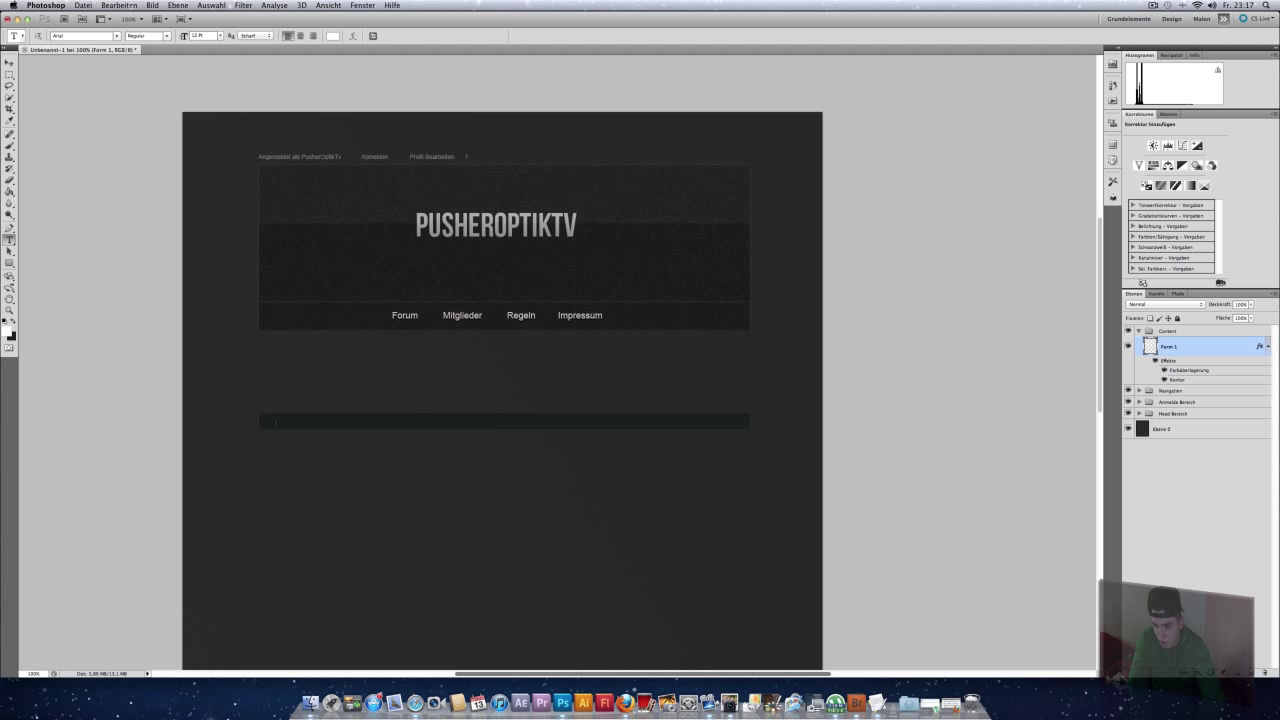
# Step: Type 'Content Navigation 1' on the dark bar
pyautogui.click(272, 419)
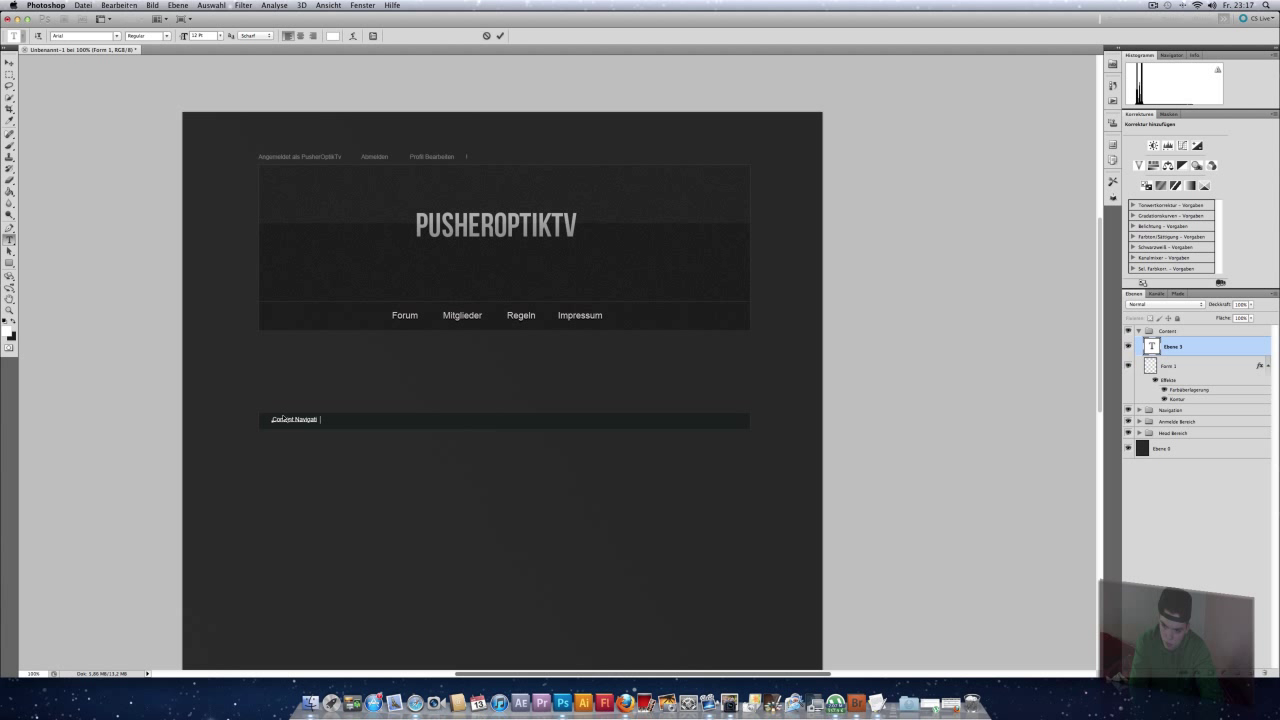
pyautogui.write('Content Navigation 1')
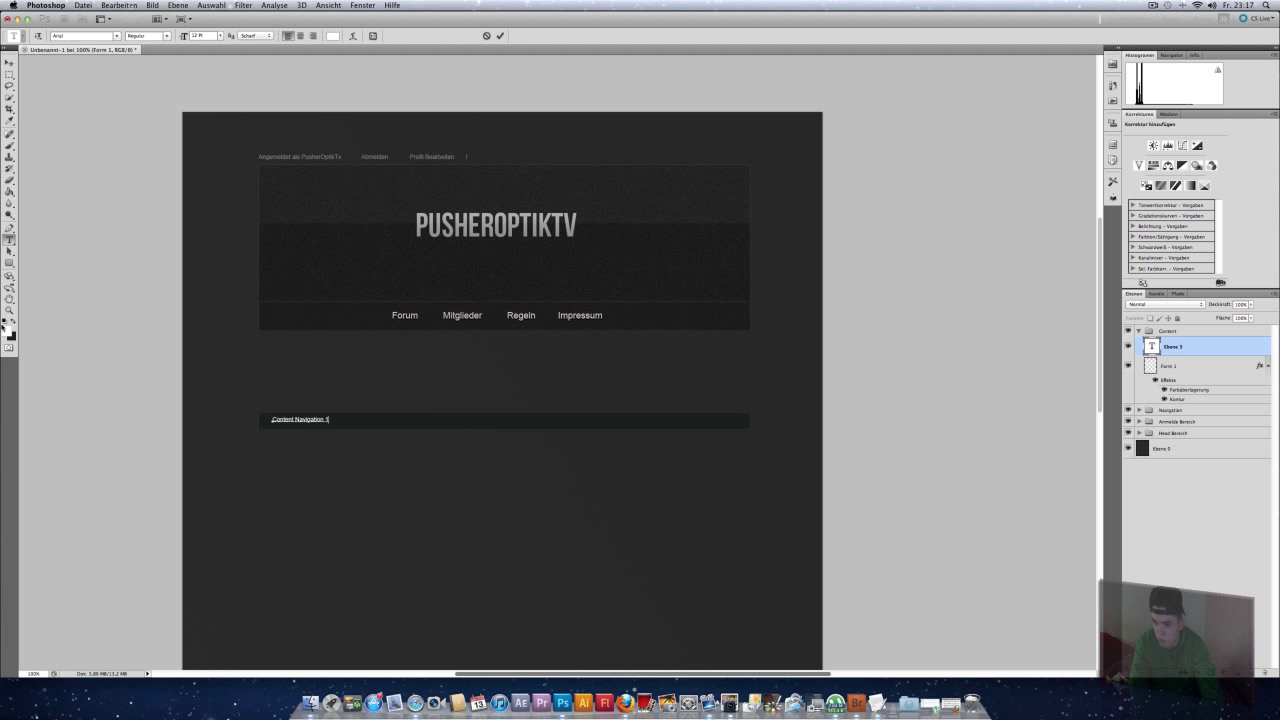
pyautogui.click(9, 298)
pyautogui.click(4, 63)
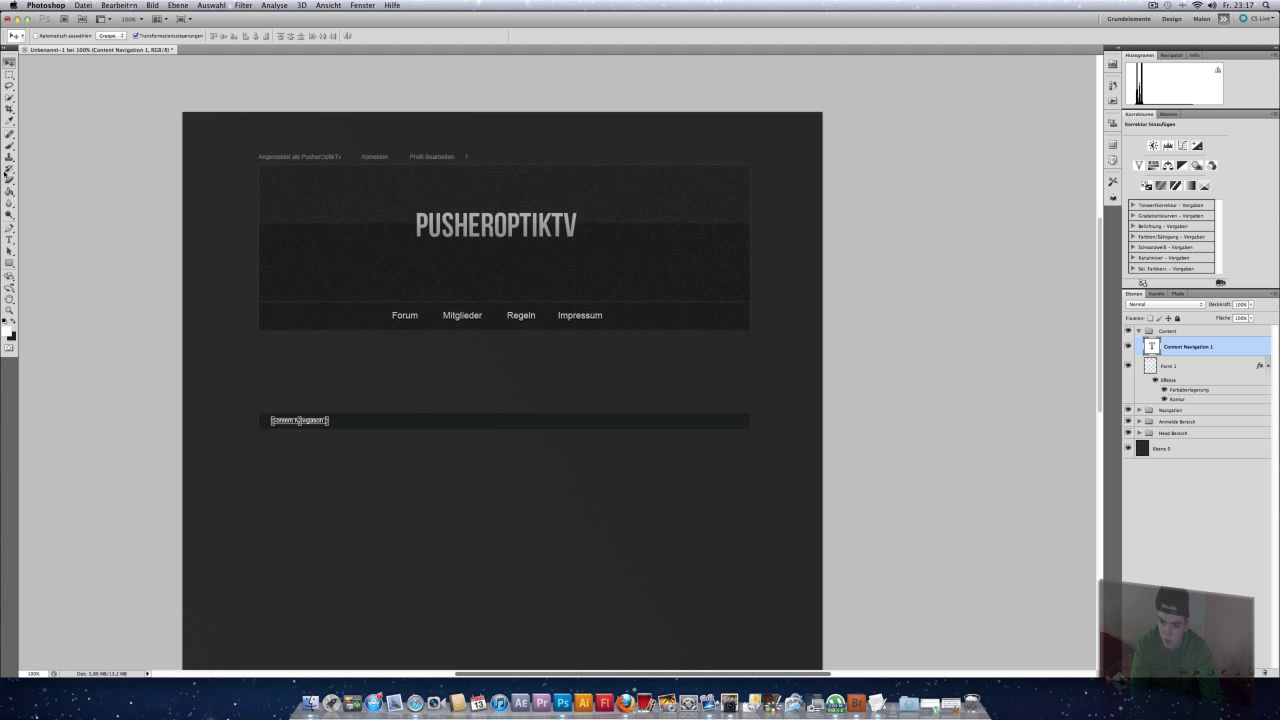
# Step: Lower the 'Content Navigation 1' text layer's opacity to about 48%
pyautogui.click(9, 298)
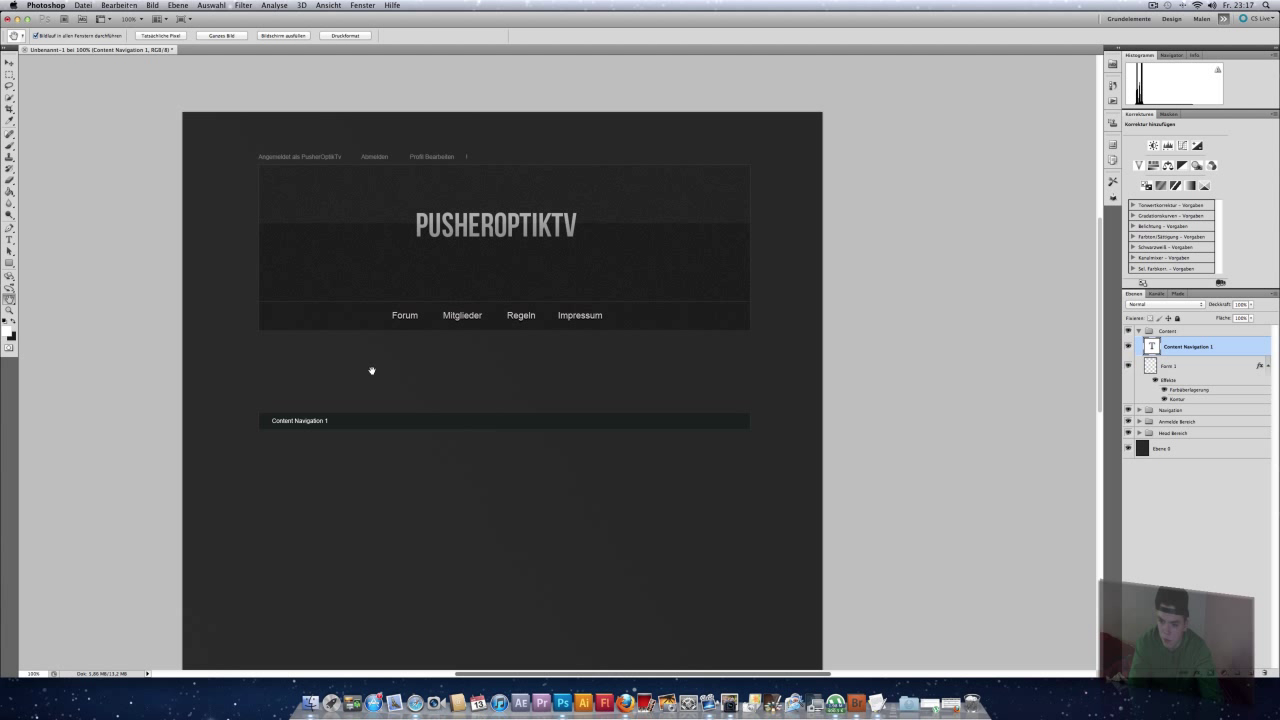
pyautogui.click(1249, 304)
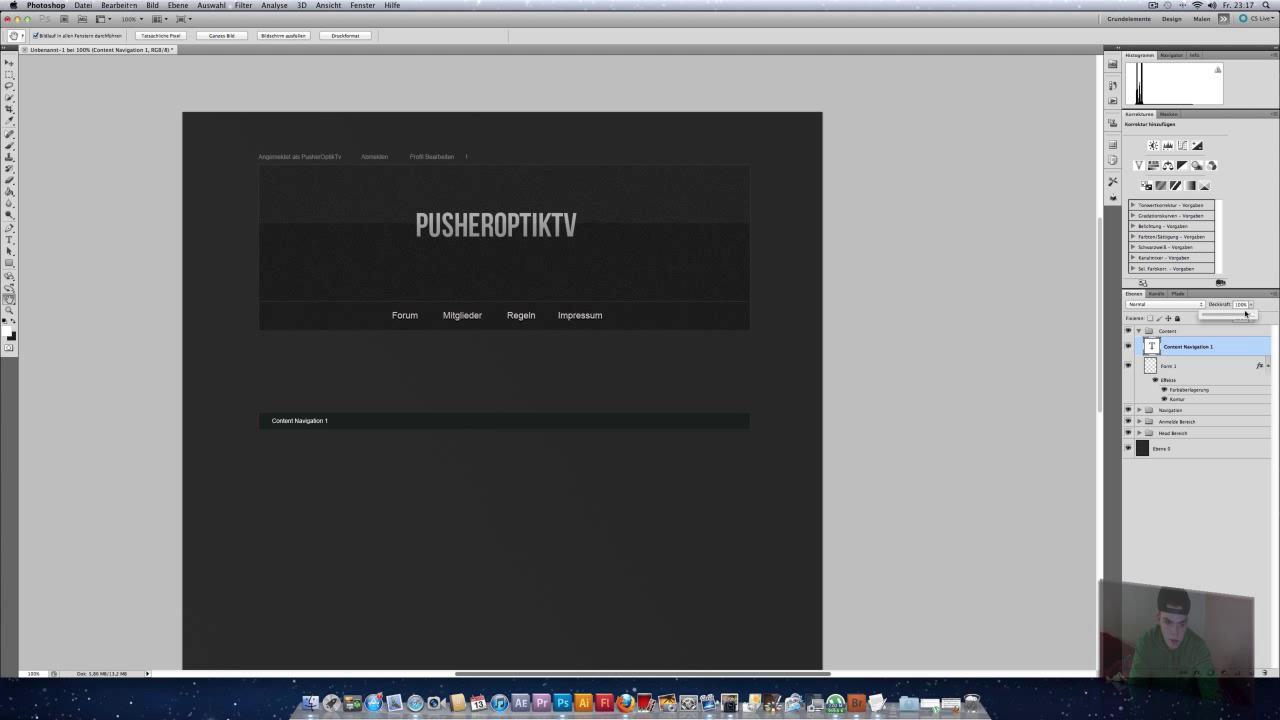
pyautogui.moveTo(1236, 315); pyautogui.dragTo(1227, 316)
pyautogui.moveTo(402, 396); pyautogui.dragTo(380, 349)
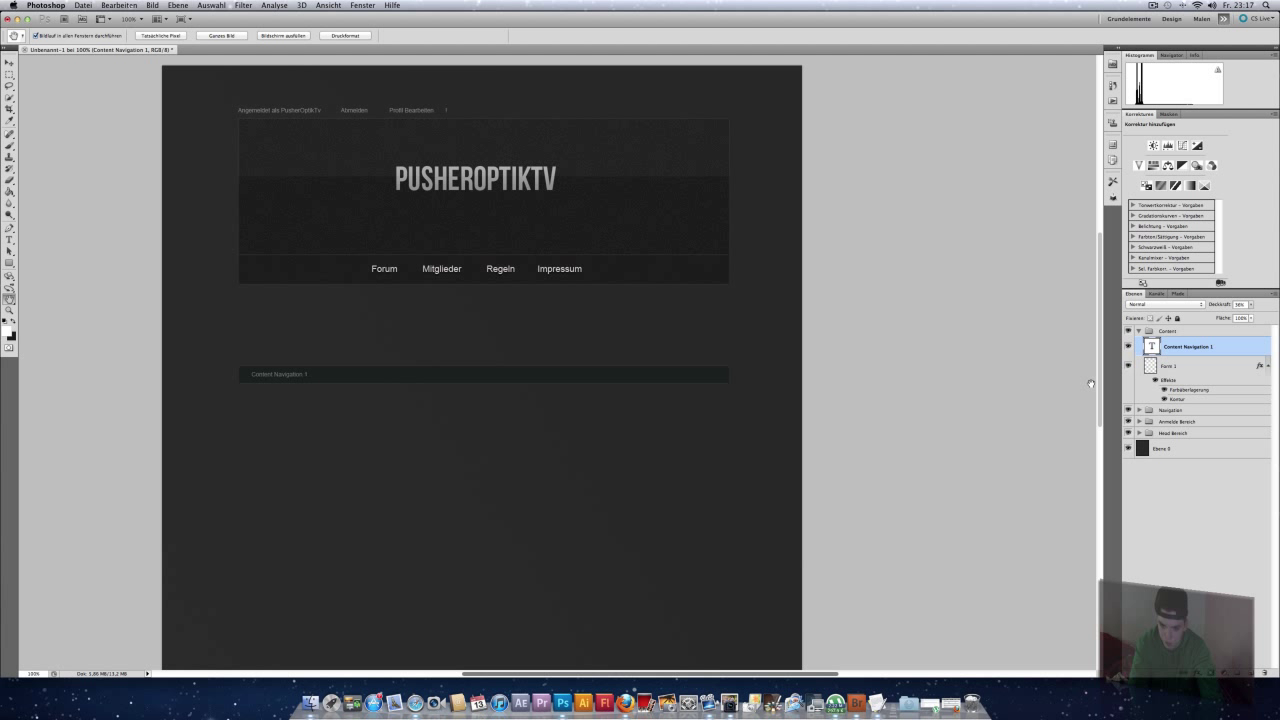
# Step: Fill a thin marquee strip across the top of the bar with white on a new layer
pyautogui.click(9, 75)
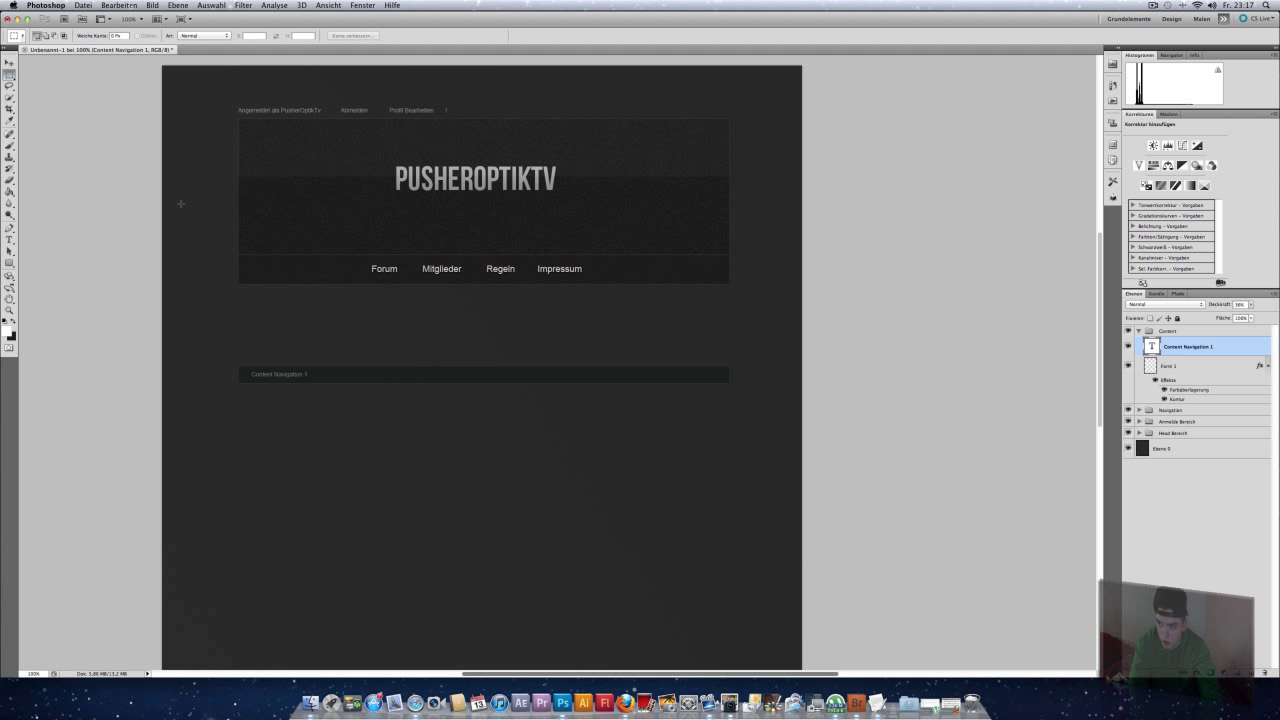
pyautogui.moveTo(361, 374); pyautogui.dragTo(807, 376)
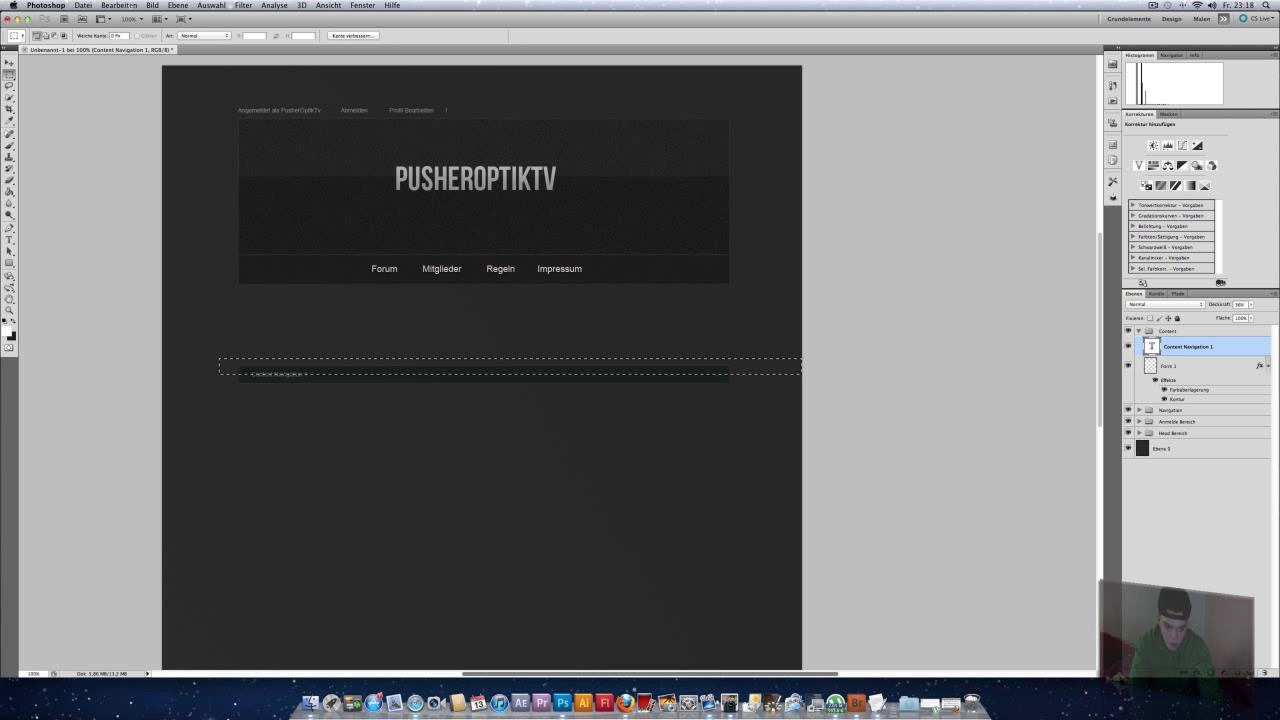
pyautogui.press('super+alt+shift+n')
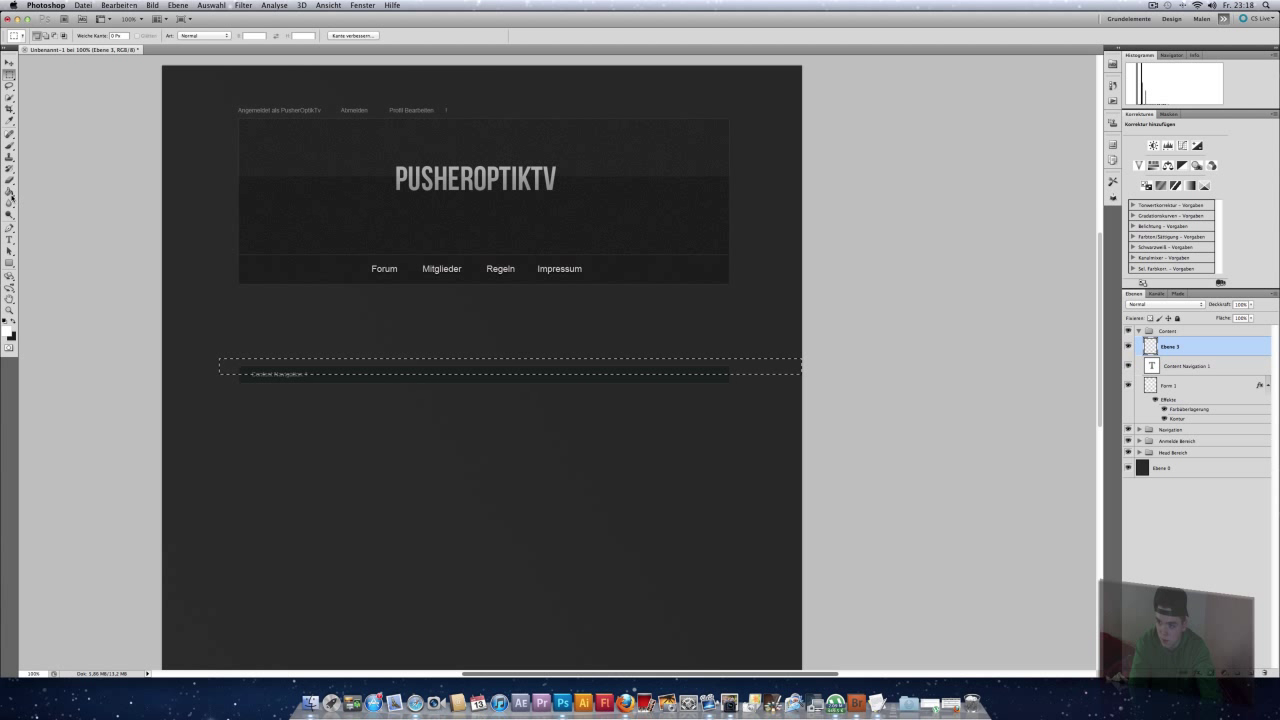
pyautogui.click(10, 191)
pyautogui.click(246, 363)
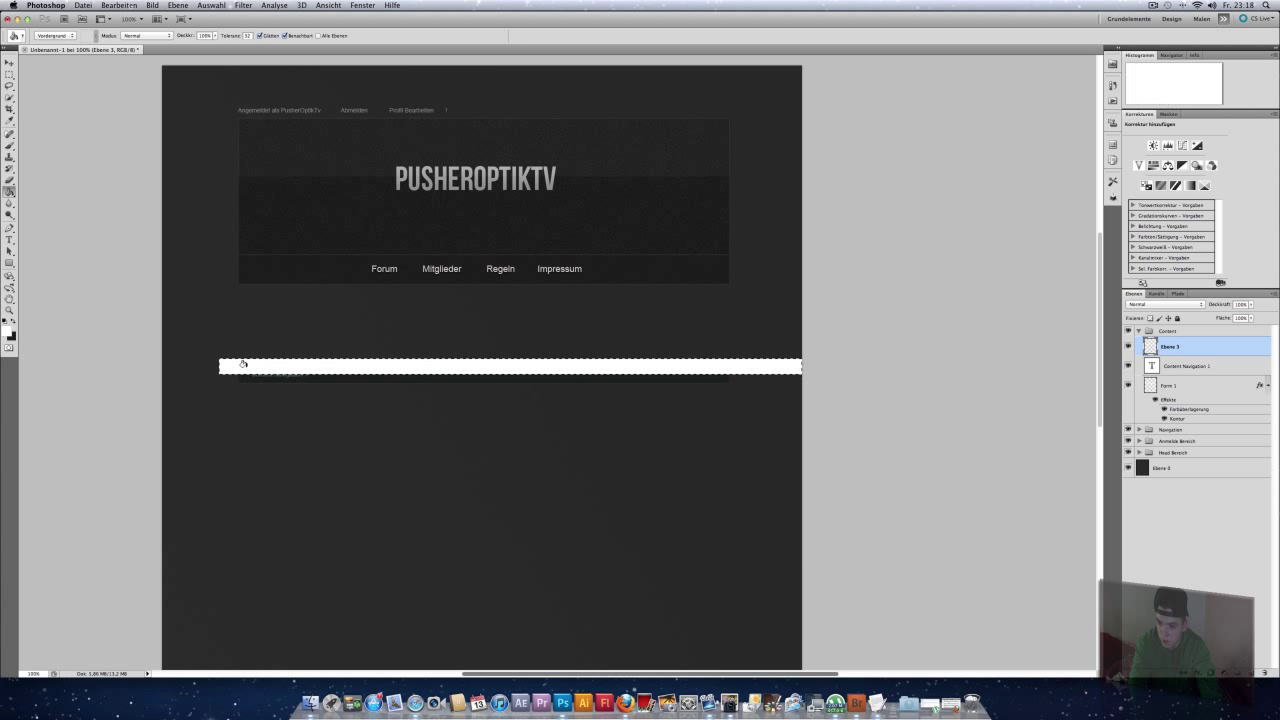
pyautogui.click(9, 73)
pyautogui.press('super+d')
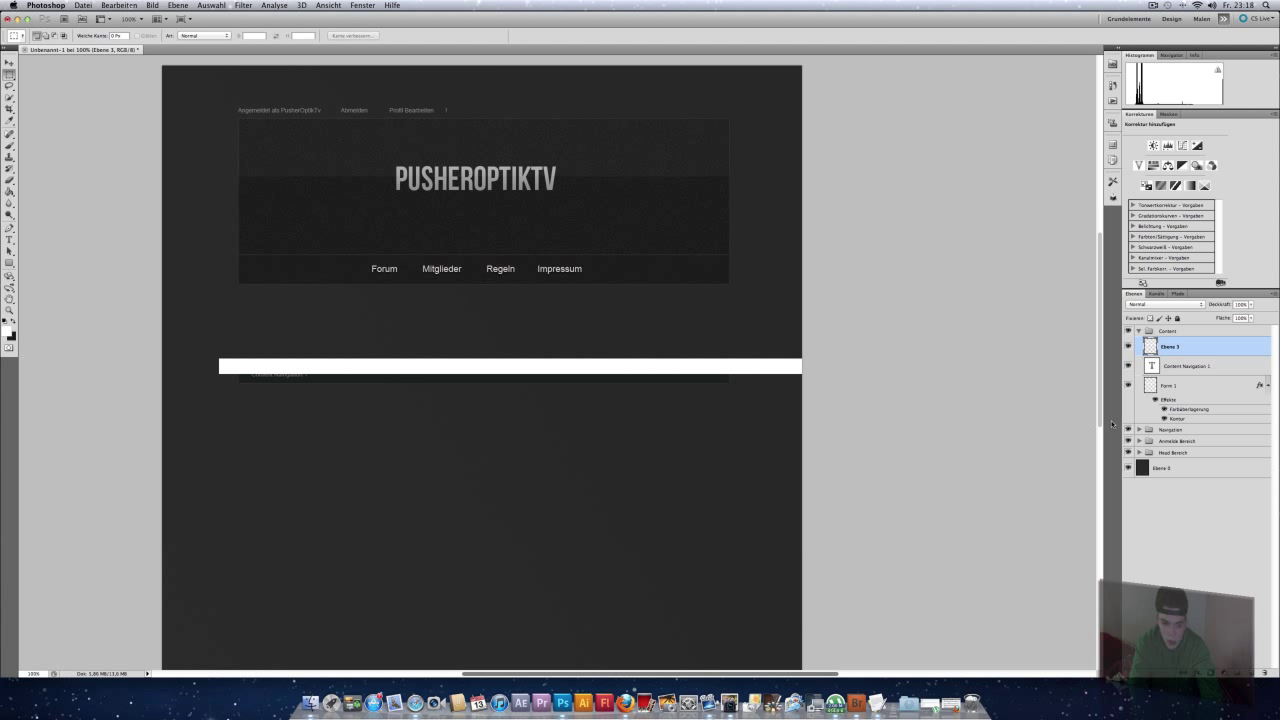
# Step: Trim the white strip to the bar's width using the inverted Form 1 selection
pyautogui.keyDown('super'); pyautogui.click(1157, 390); pyautogui.keyUp('super')
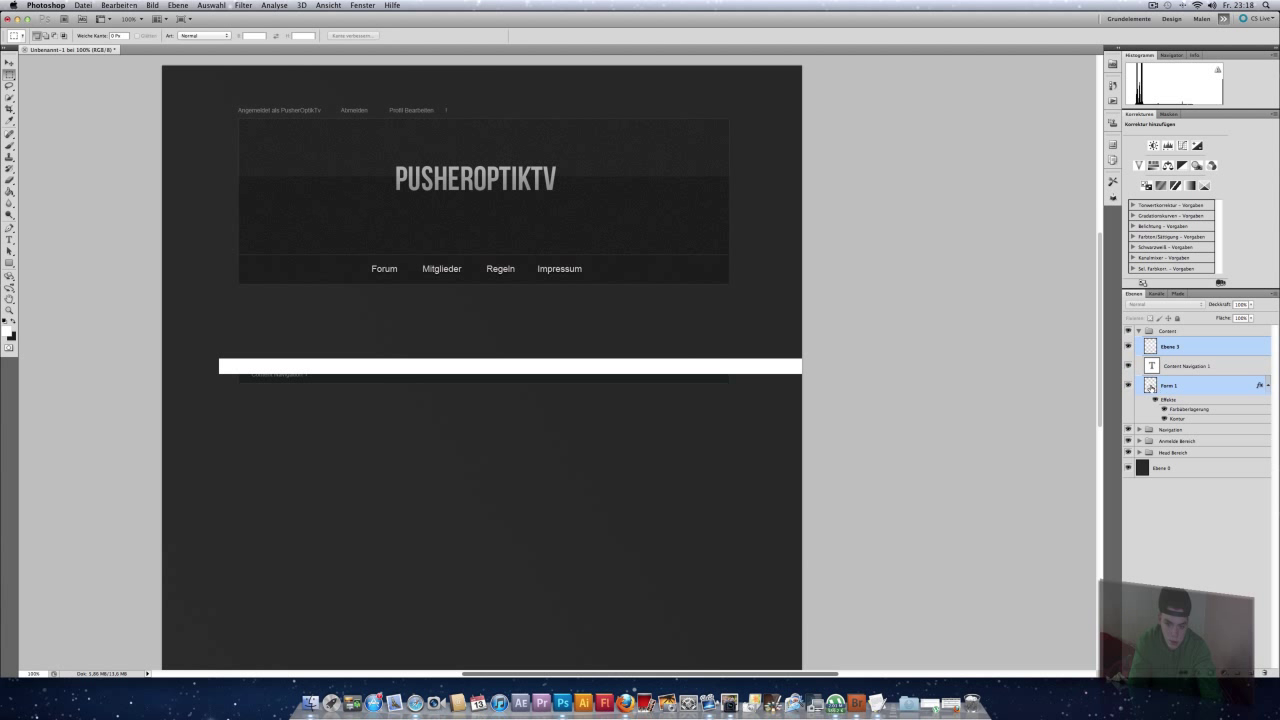
pyautogui.keyDown('super'); pyautogui.click(1151, 387); pyautogui.keyUp('super')
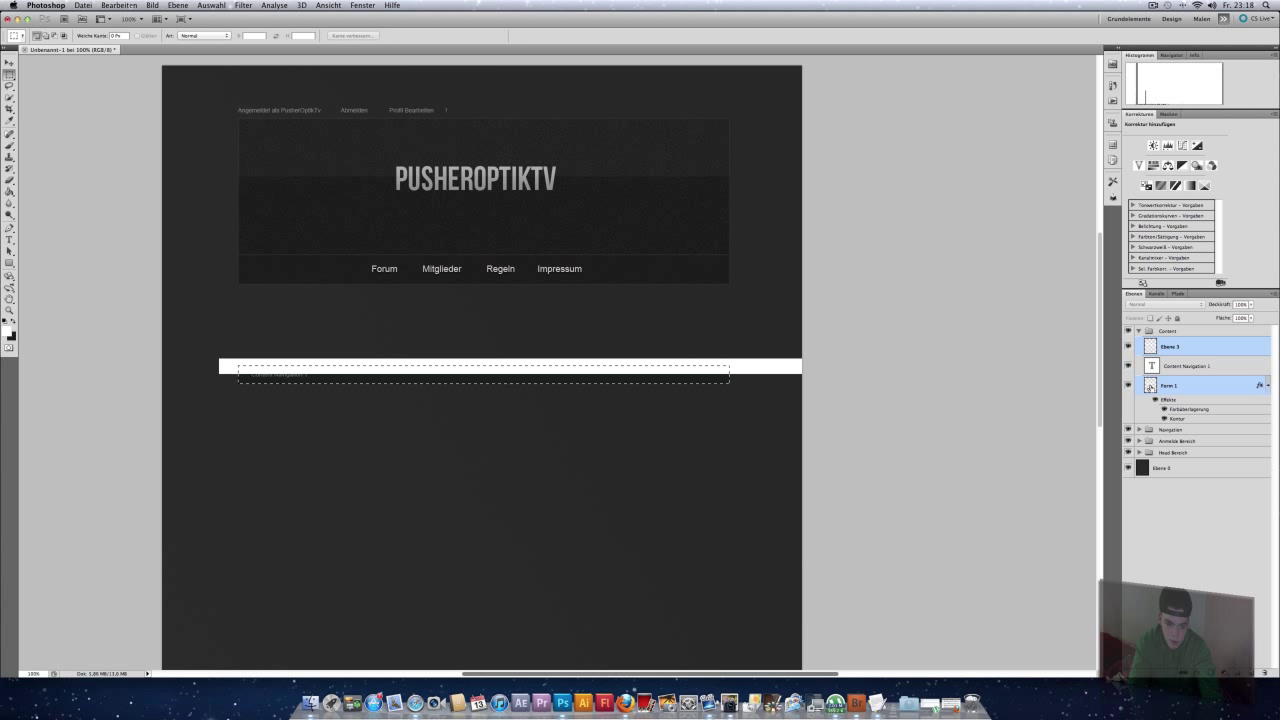
pyautogui.click(206, 6)
pyautogui.click(230, 43)
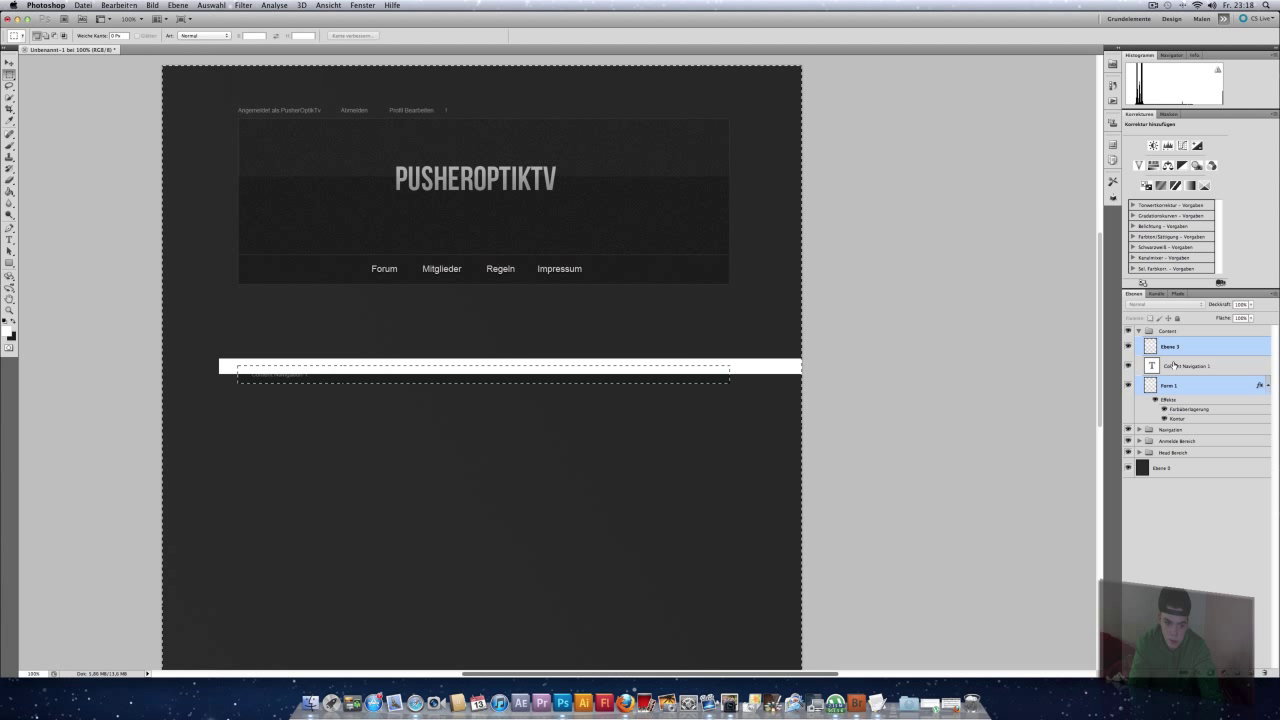
pyautogui.click(1176, 347)
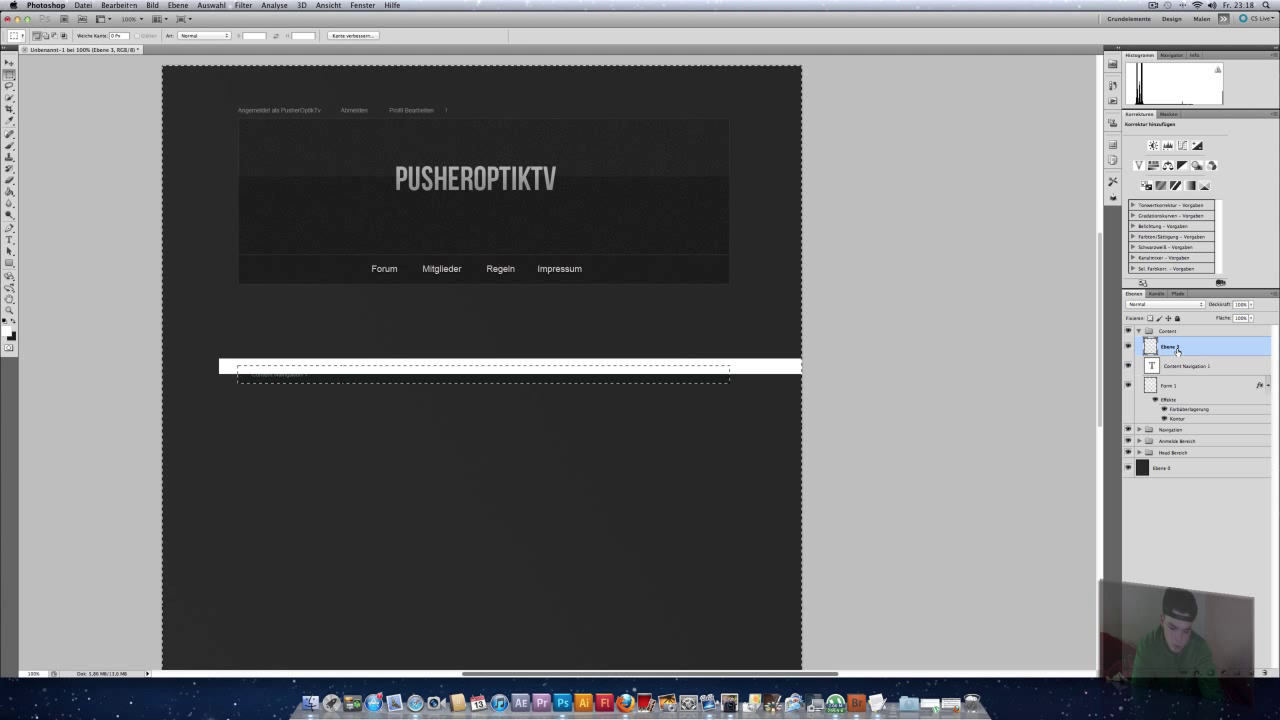
pyautogui.press('Delete')
pyautogui.press('super+d')
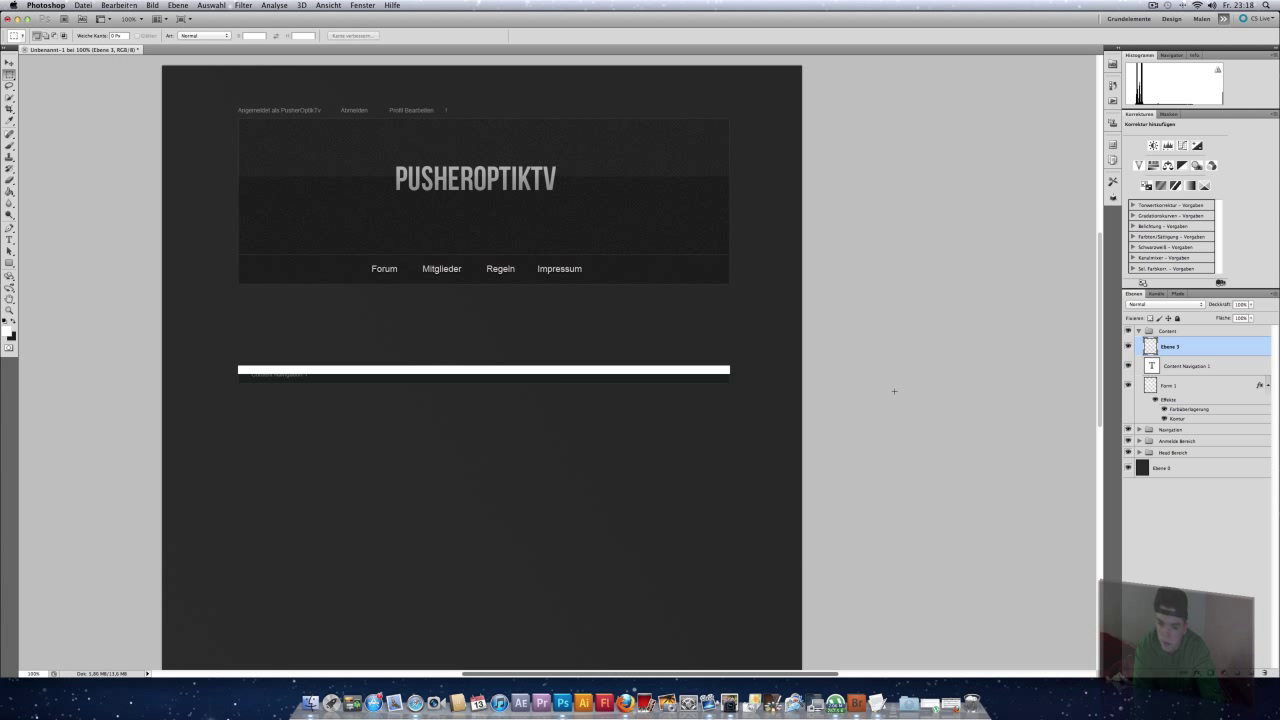
pyautogui.click(1251, 304)
# Step: Set the white strip layer Ebene 3 to 5% opacity and collapse the Content group
pyautogui.moveTo(1256, 316); pyautogui.dragTo(1202, 318)
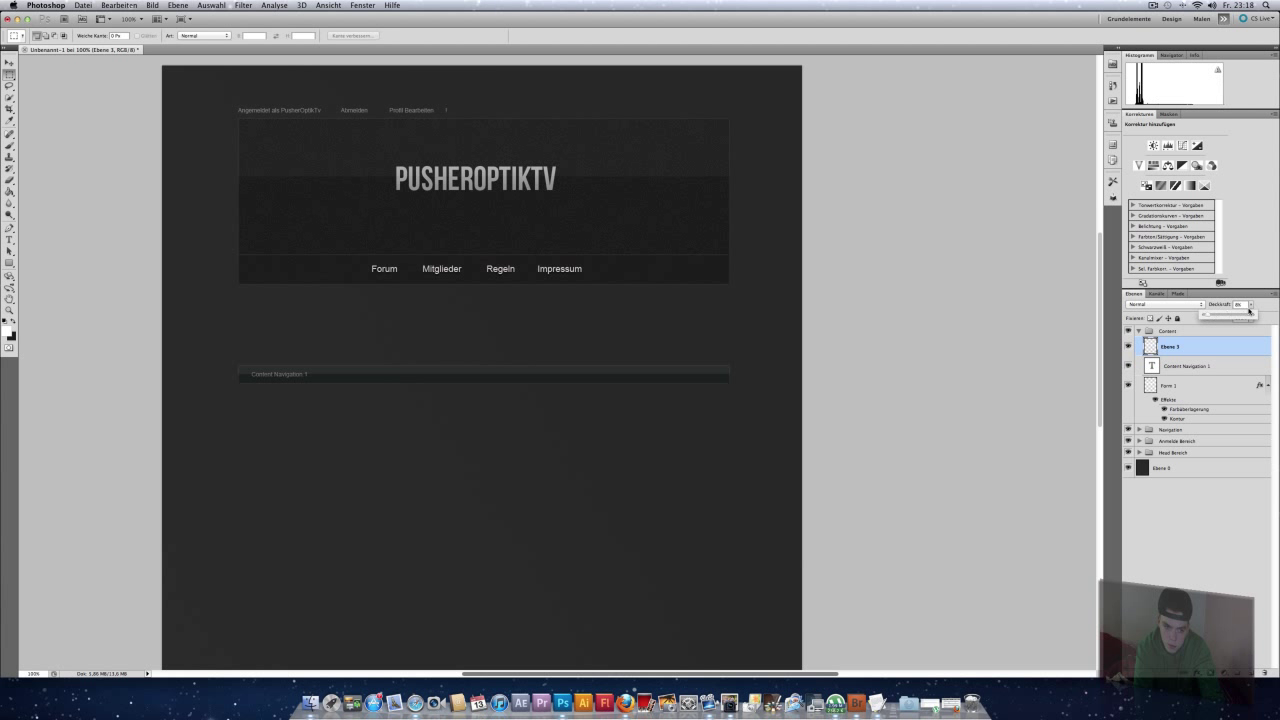
pyautogui.moveTo(1248, 311); pyautogui.dragTo(1244, 306)
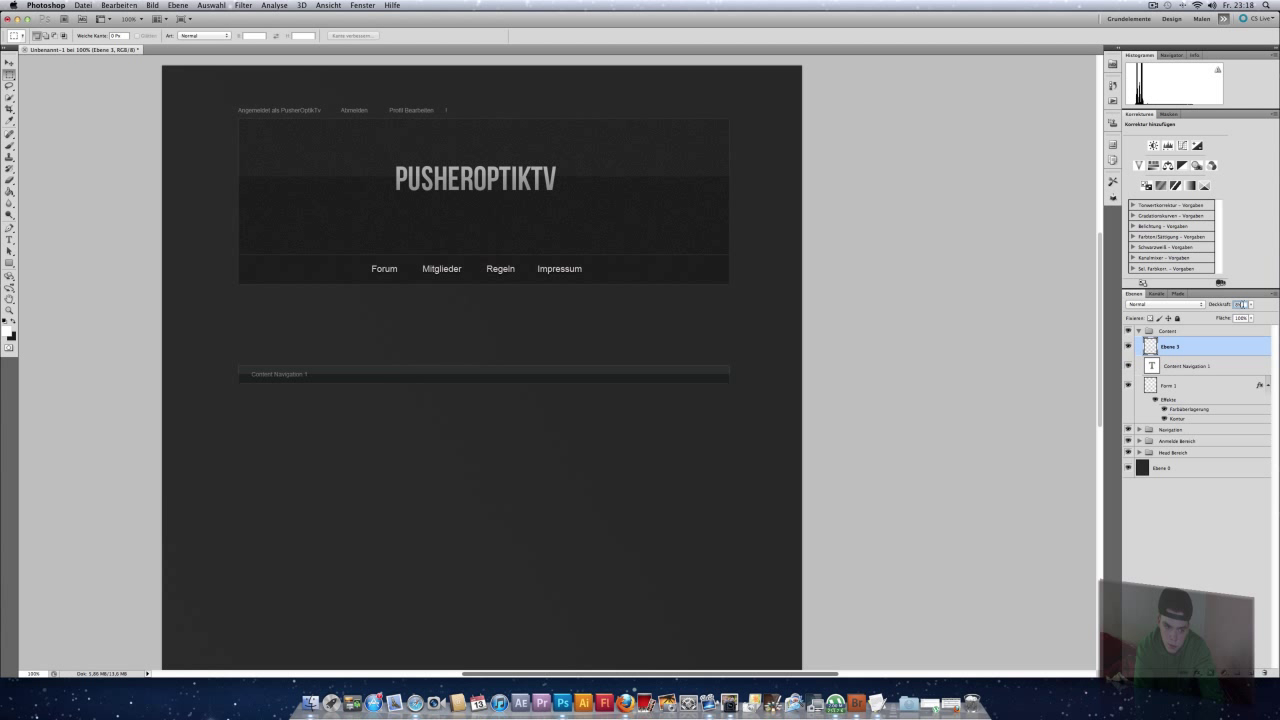
pyautogui.press('Return')
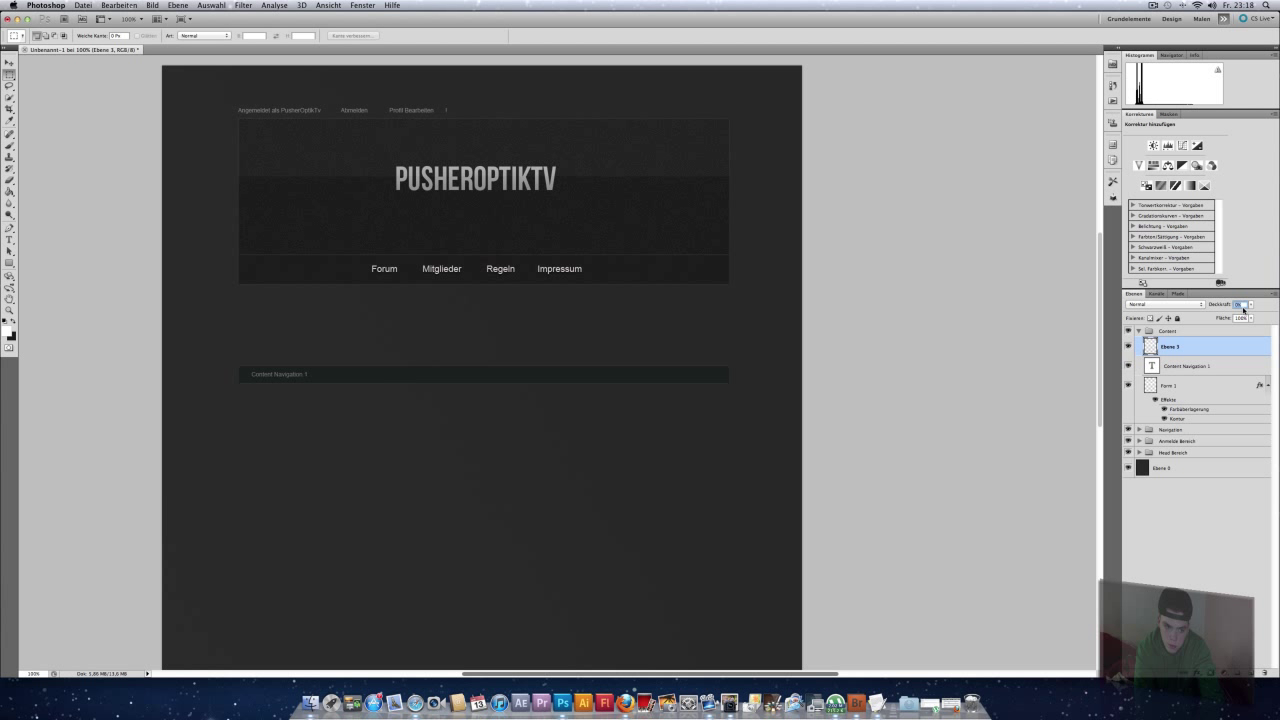
pyautogui.press('Up')
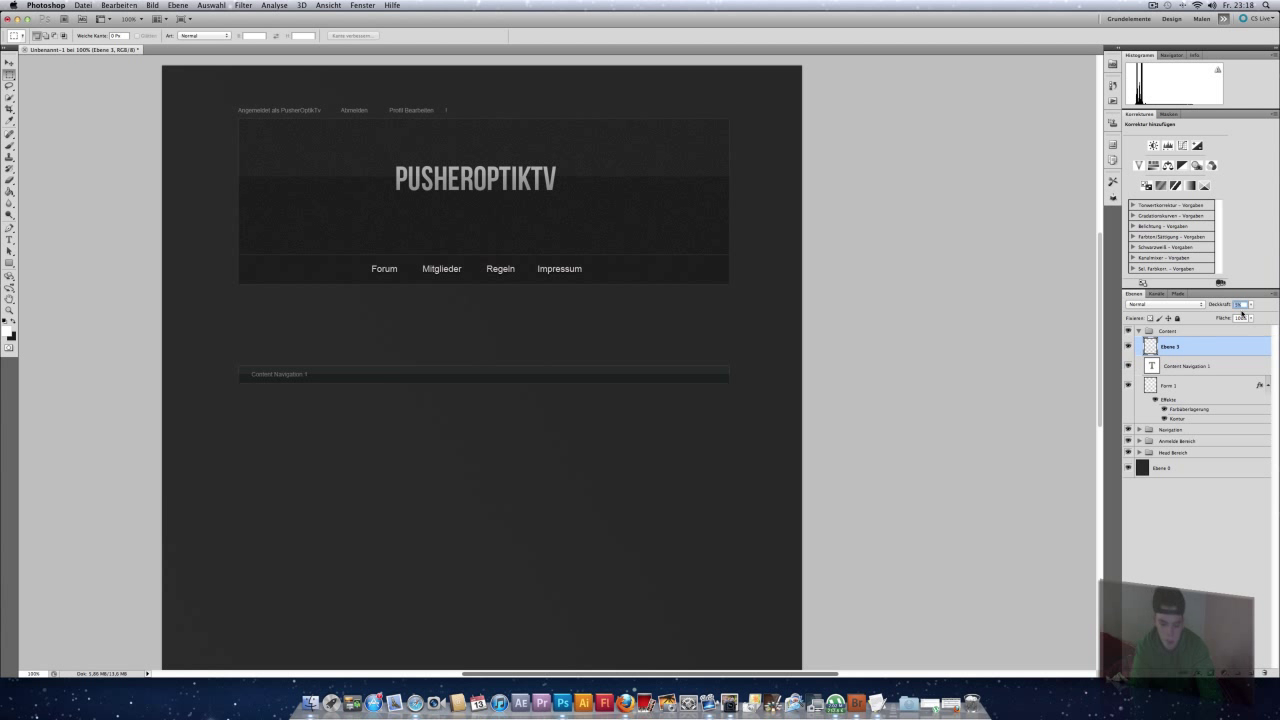
pyautogui.press('Return')
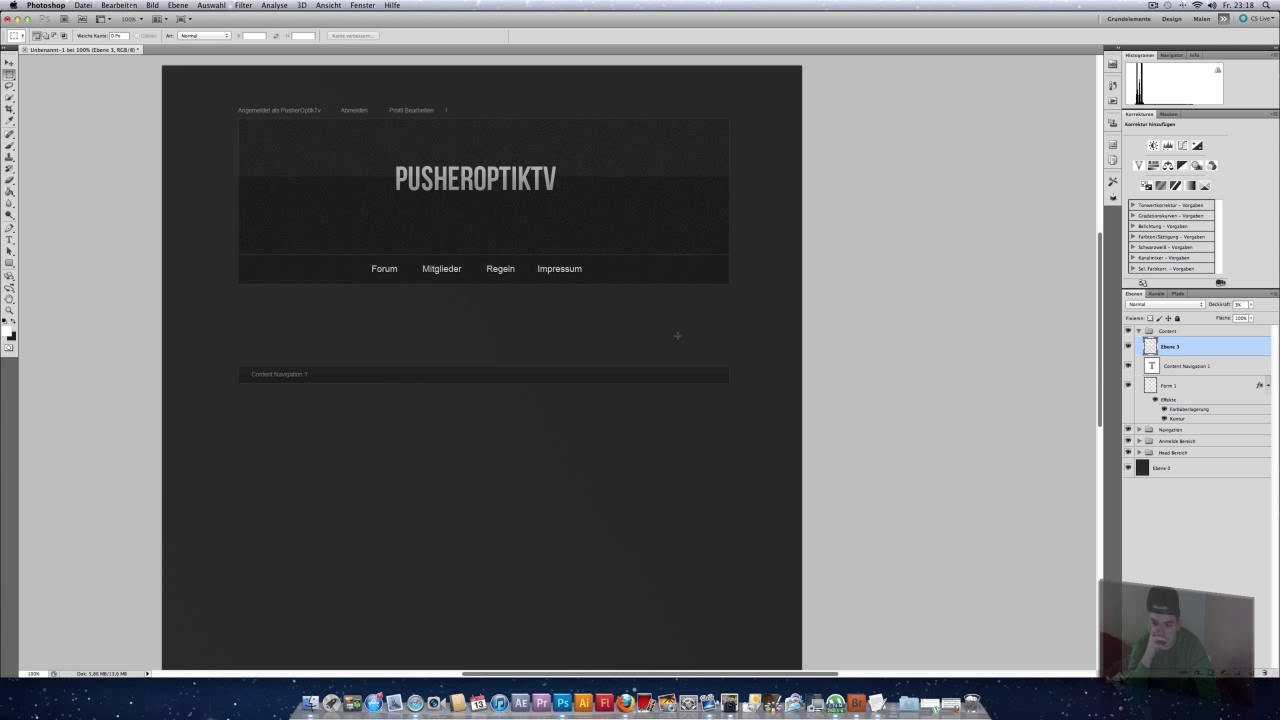
pyautogui.click(1139, 331)
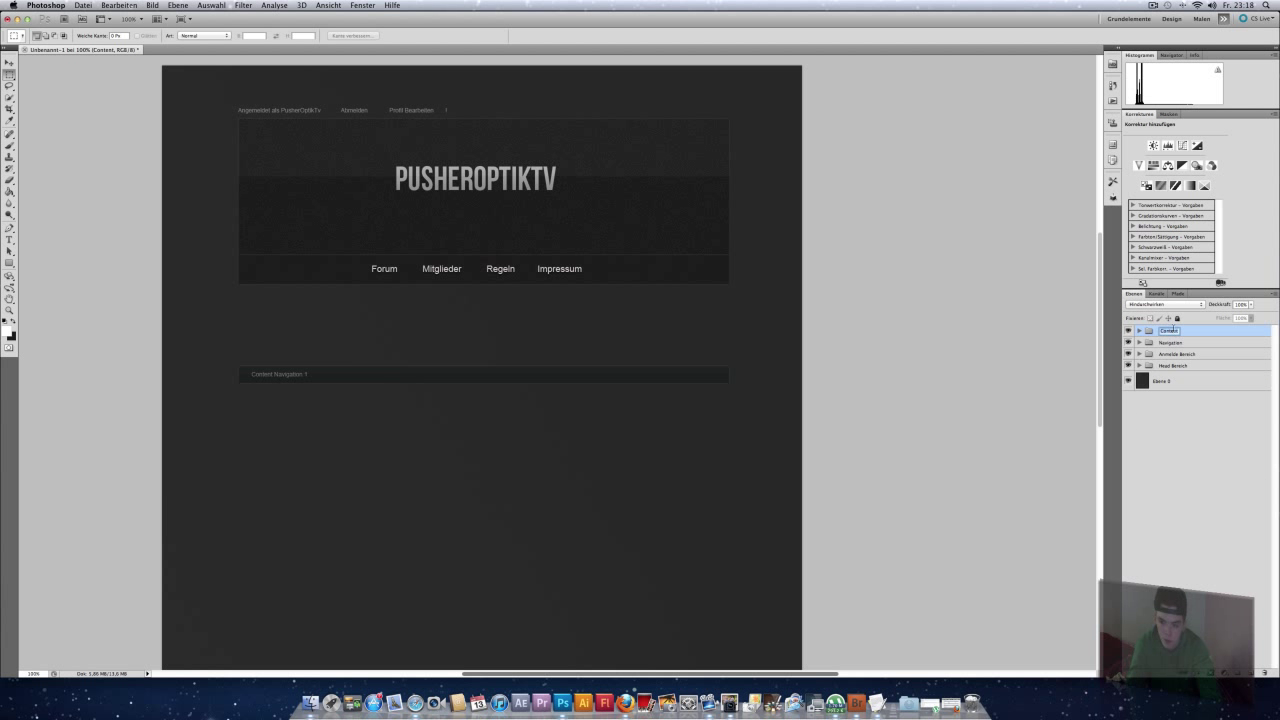
# Step: Rename the Content group to 'Content Navi 1'
pyautogui.doubleClick(1172, 333)
pyautogui.write('Content Navi 1')
pyautogui.press('Return')
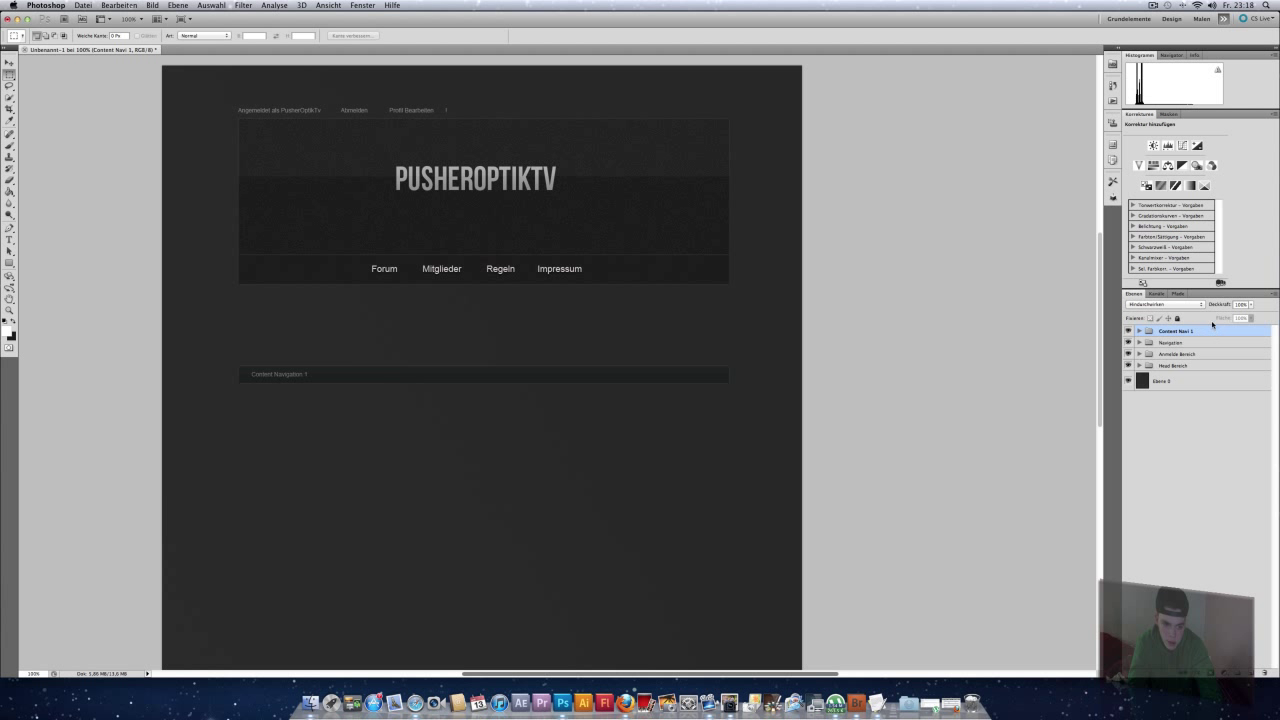
# Step: Duplicate the group as 'ContentUnterforum'
pyautogui.rightClick(1208, 333)
pyautogui.click(1186, 339)
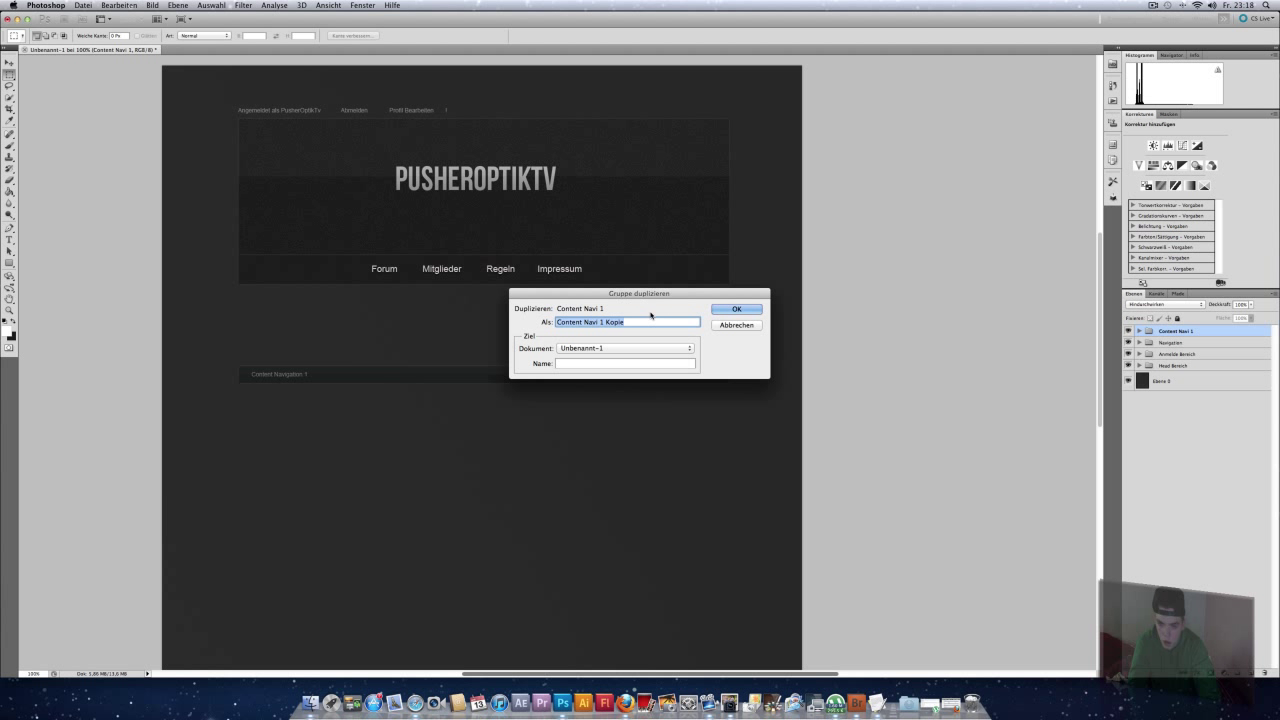
pyautogui.write('ContentUnterforum')
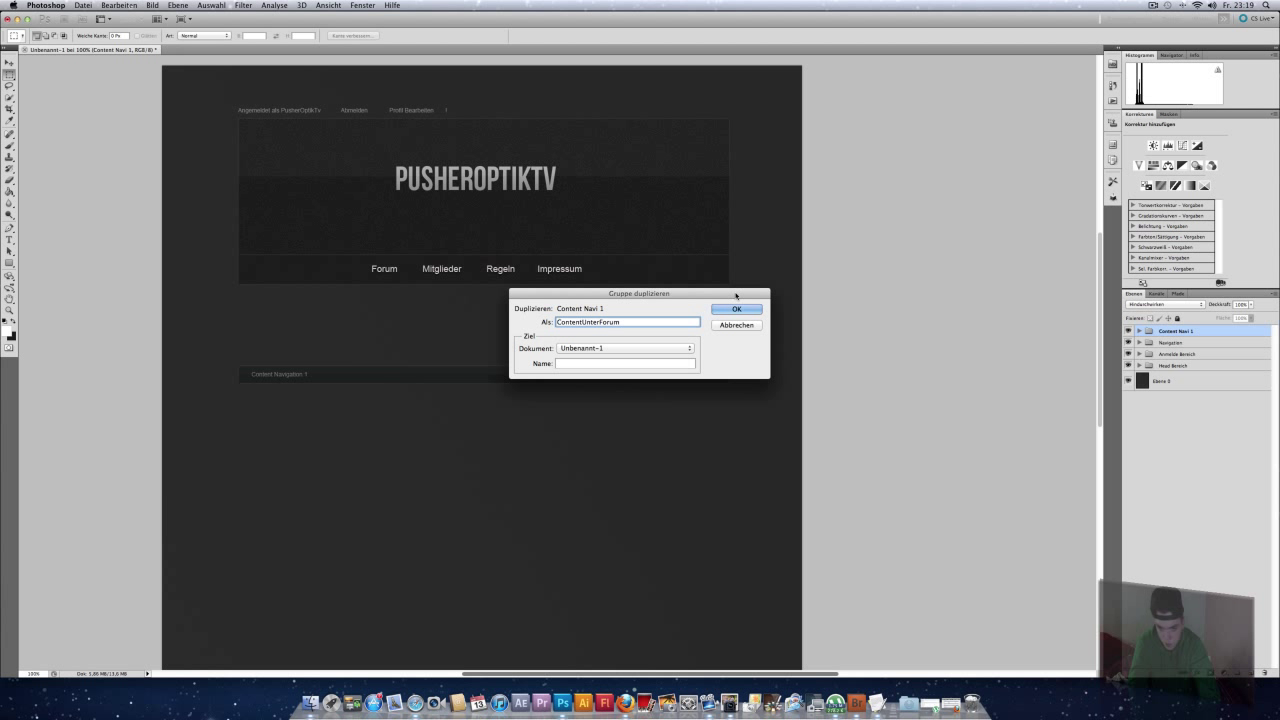
pyautogui.click(726, 309)
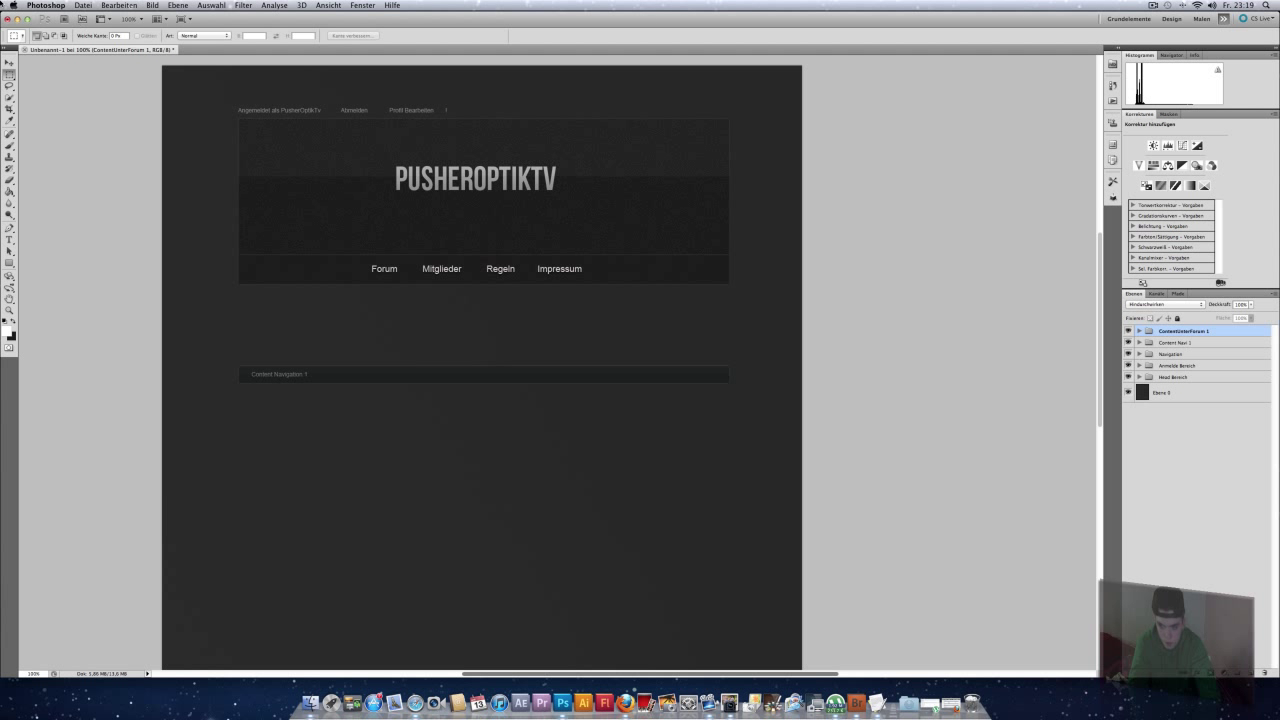
# Step: Move the duplicated bar down directly beneath the original
pyautogui.click(9, 62)
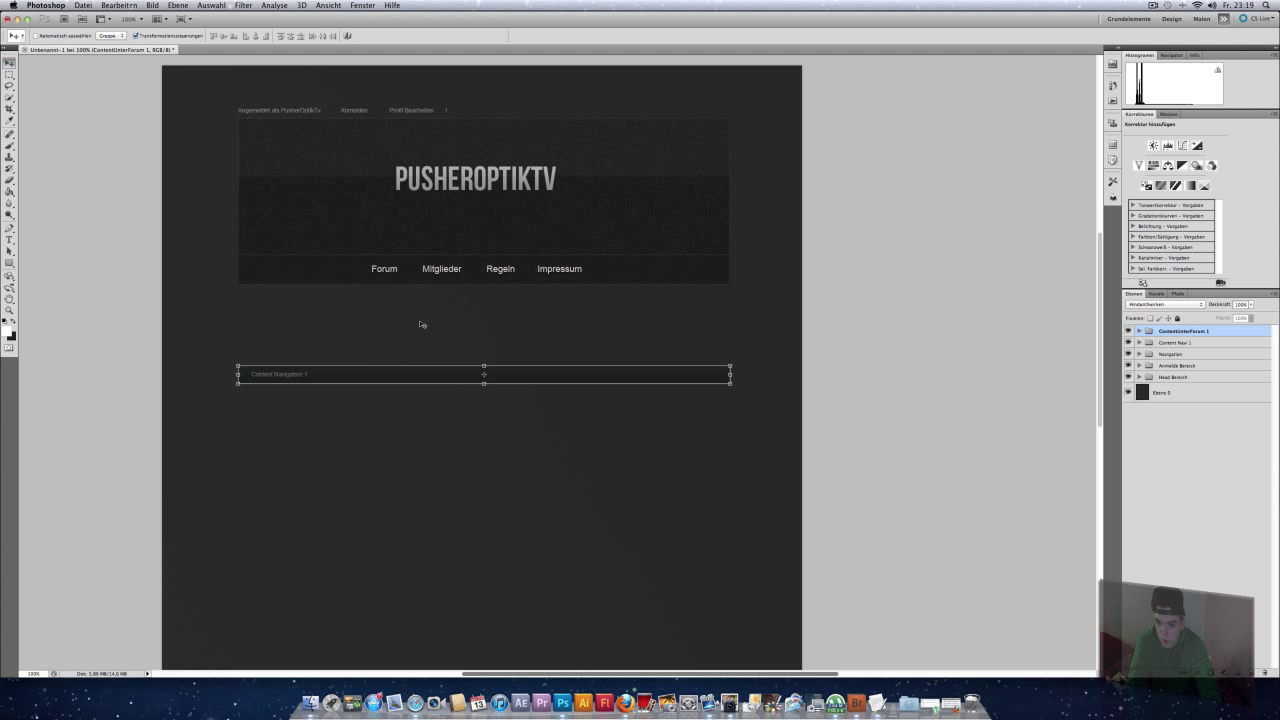
pyautogui.moveTo(425, 368); pyautogui.dragTo(423, 386)
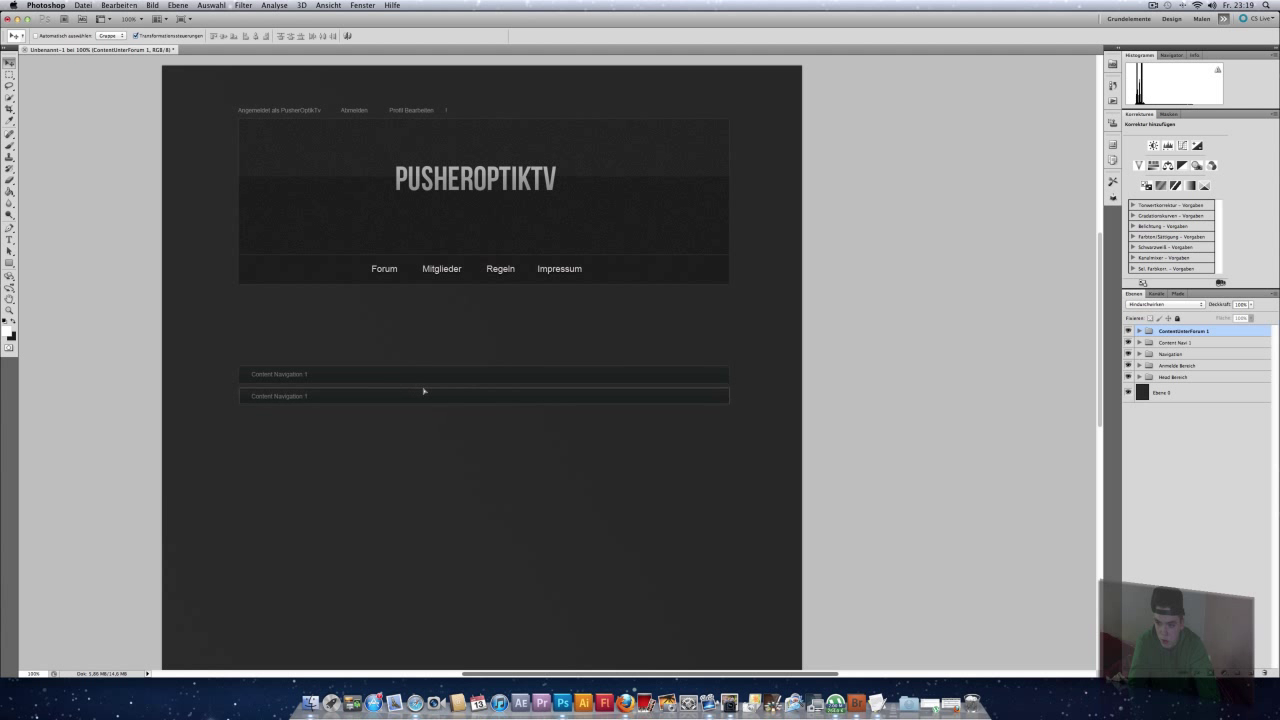
pyautogui.click(10, 298)
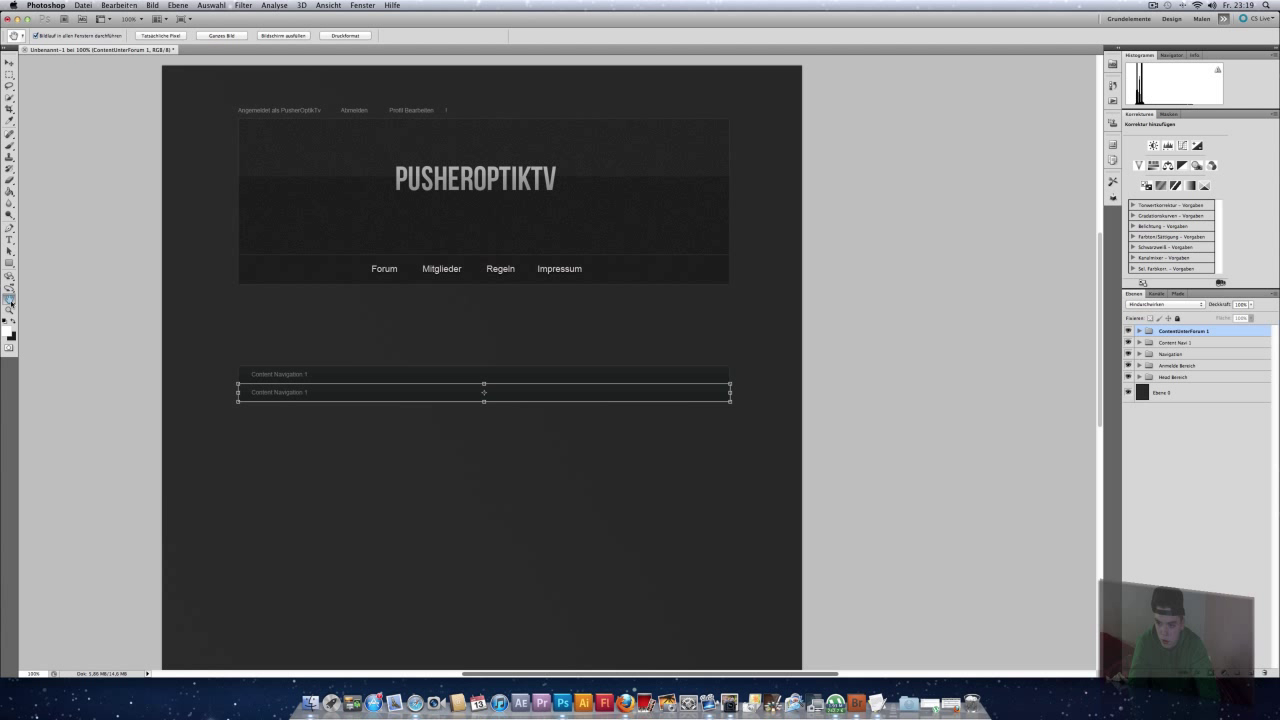
pyautogui.click(9, 63)
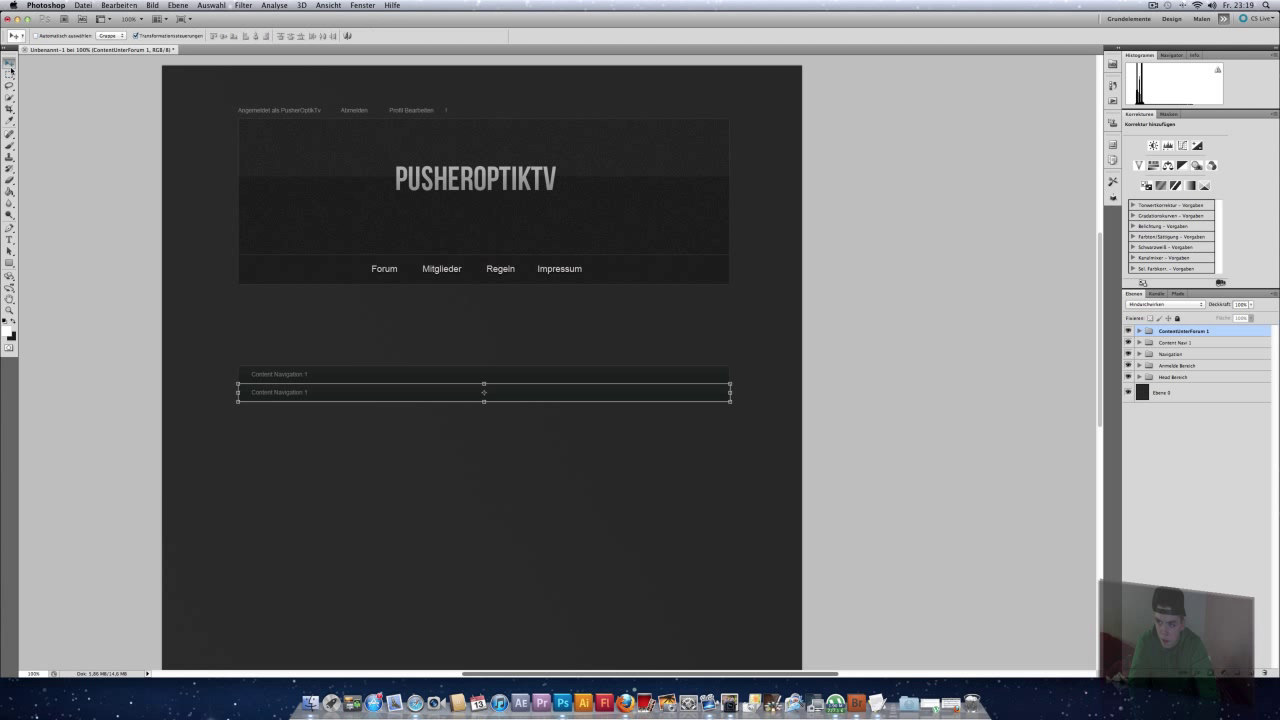
# Step: Free-transform the duplicated bar to stretch it taller downward and apply the change
pyautogui.click(474, 403)
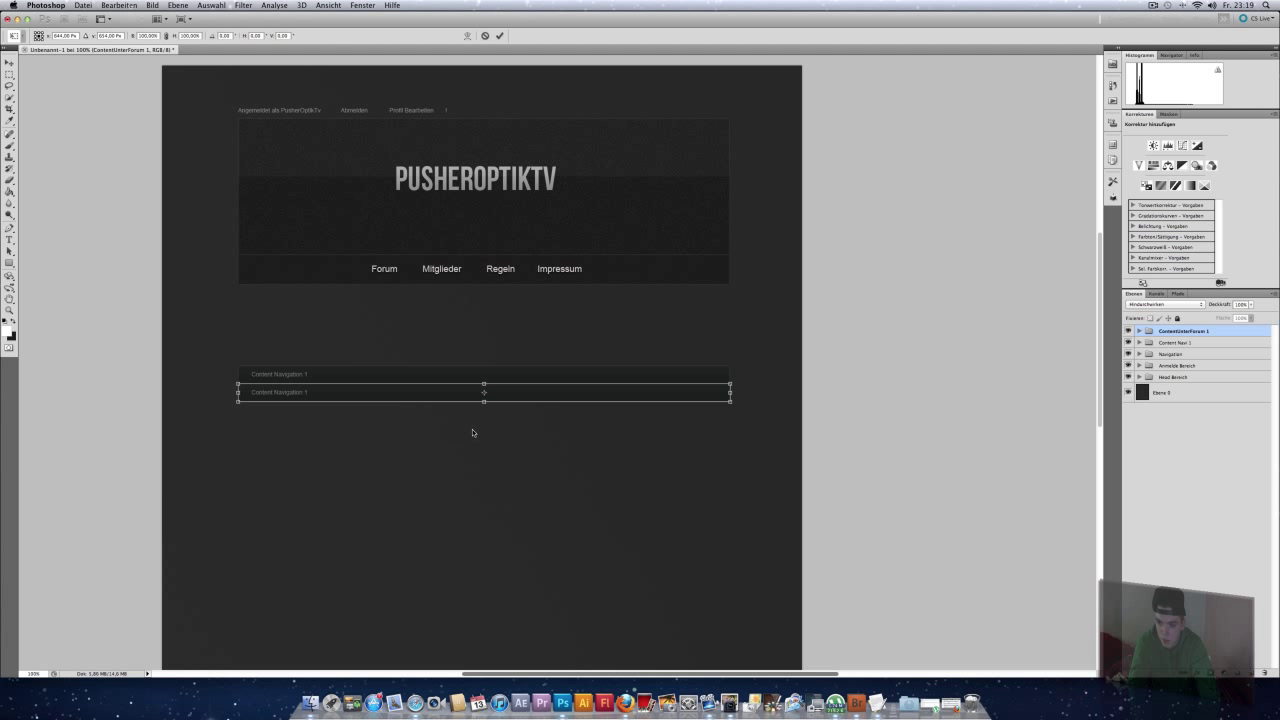
pyautogui.moveTo(484, 402); pyautogui.dragTo(484, 422)
pyautogui.click(9, 298)
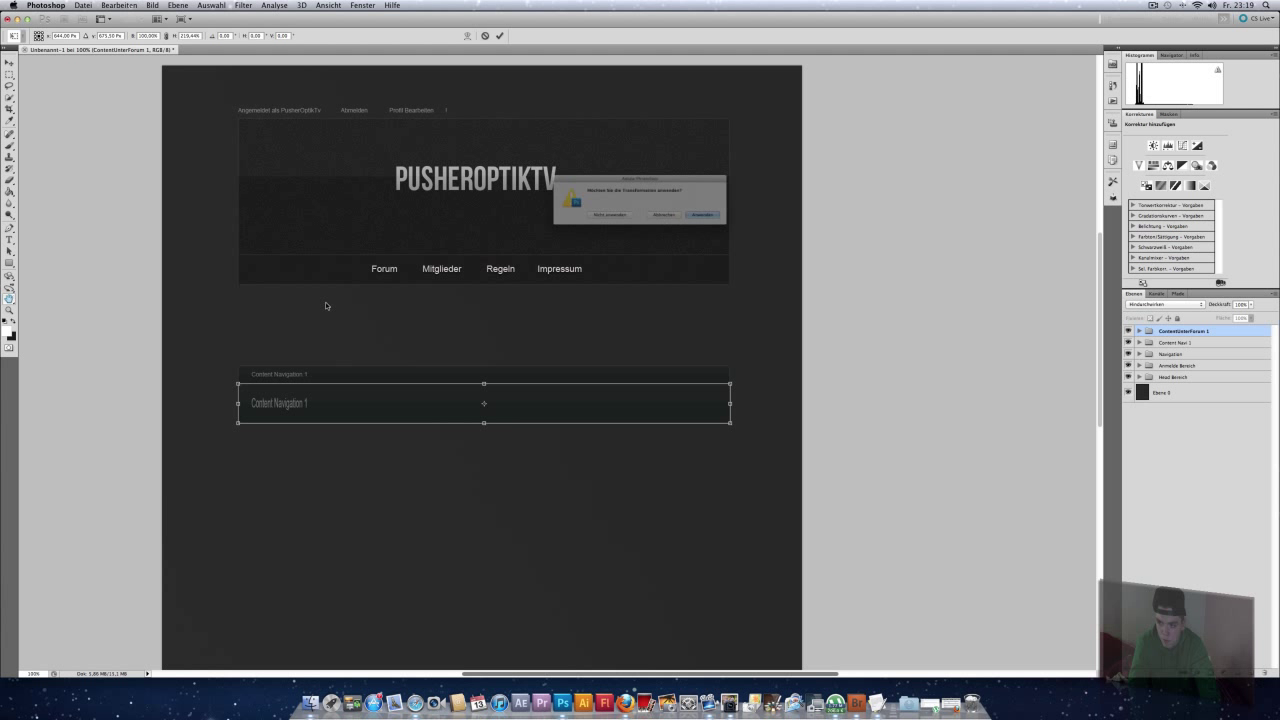
pyautogui.click(741, 223)
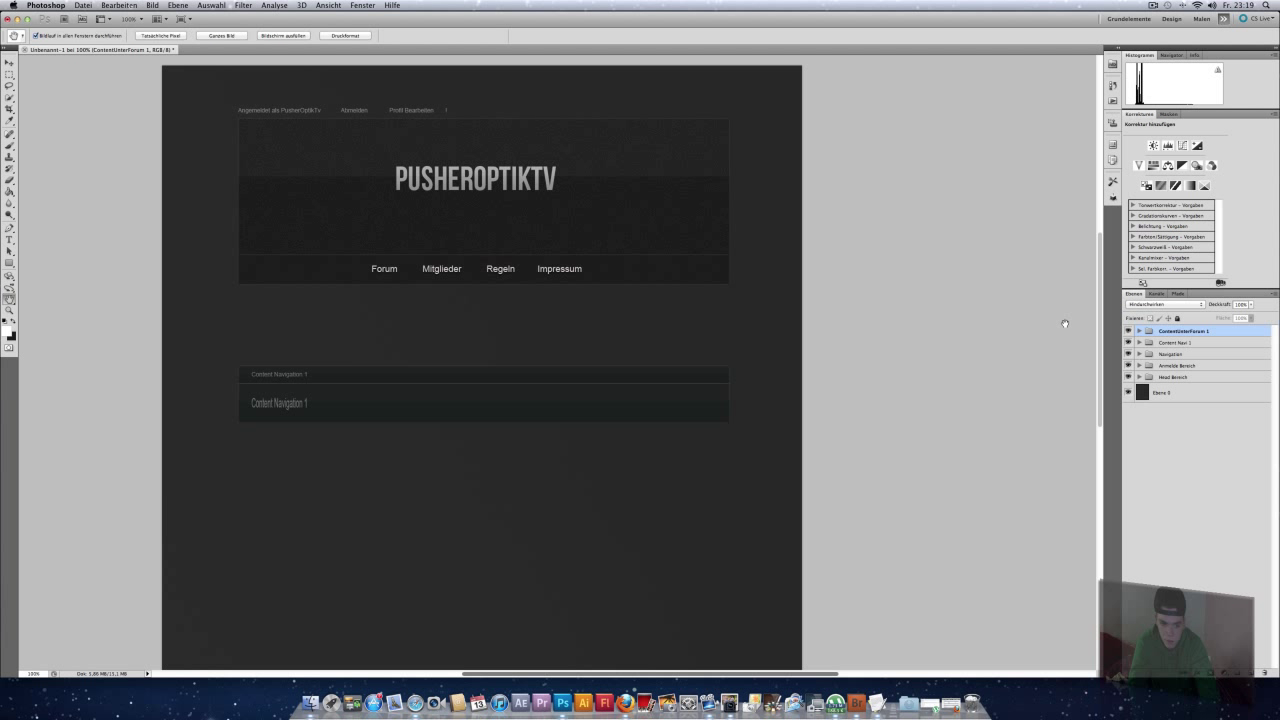
# Step: Clear the copied label text and delete the text layer and Ebene 3 from ContentUnterForum 1
pyautogui.click(1137, 331)
pyautogui.doubleClick(1149, 362)
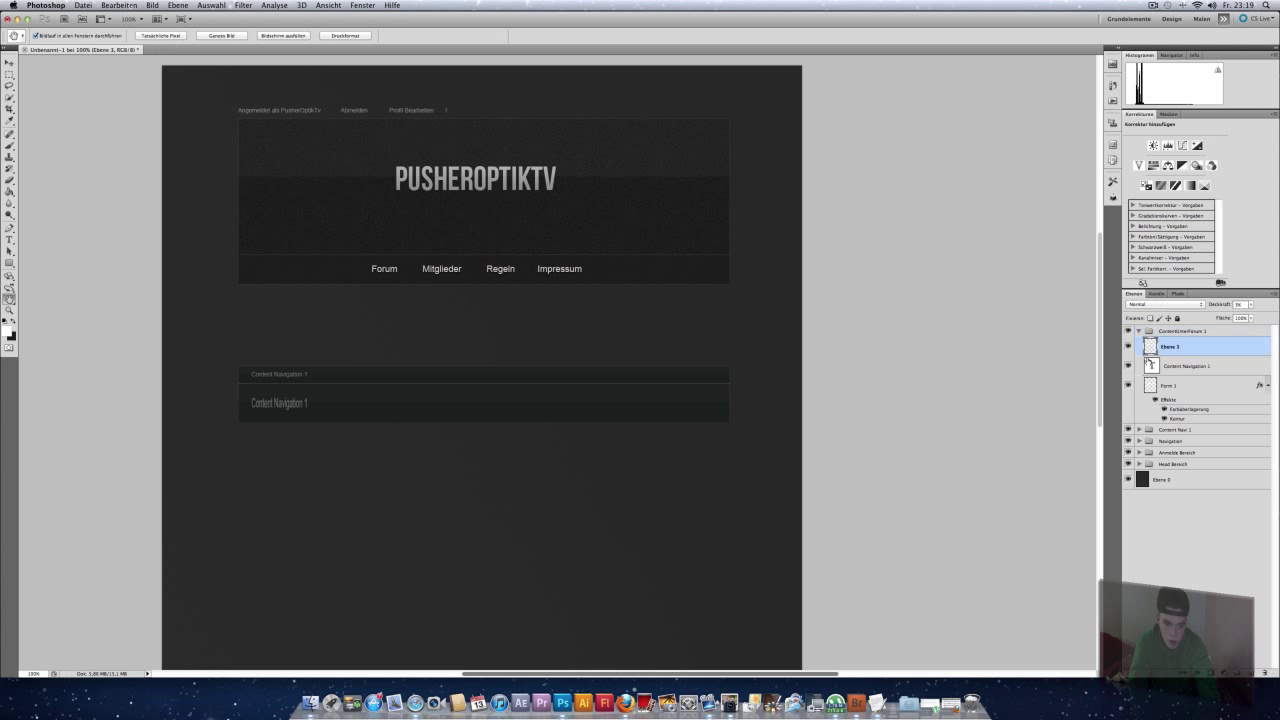
pyautogui.press('BackSpace')
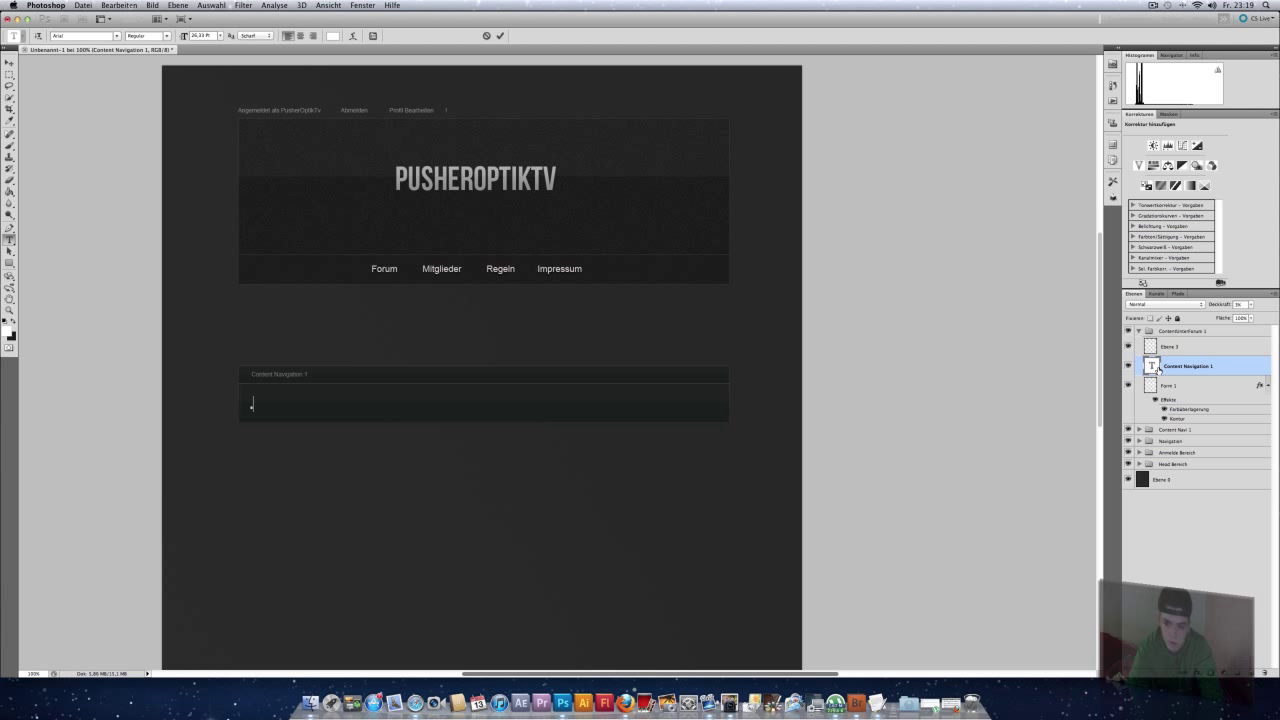
pyautogui.click(9, 299)
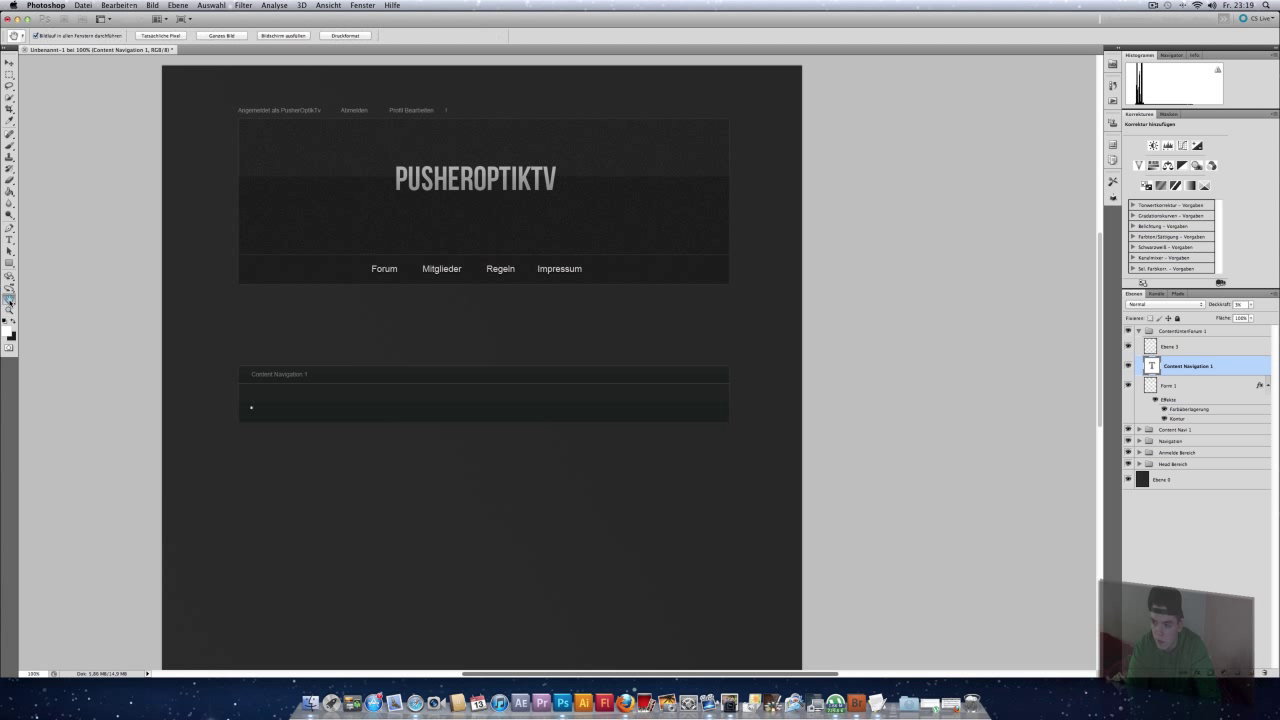
pyautogui.press('BackSpace')
pyautogui.press('BackSpace')
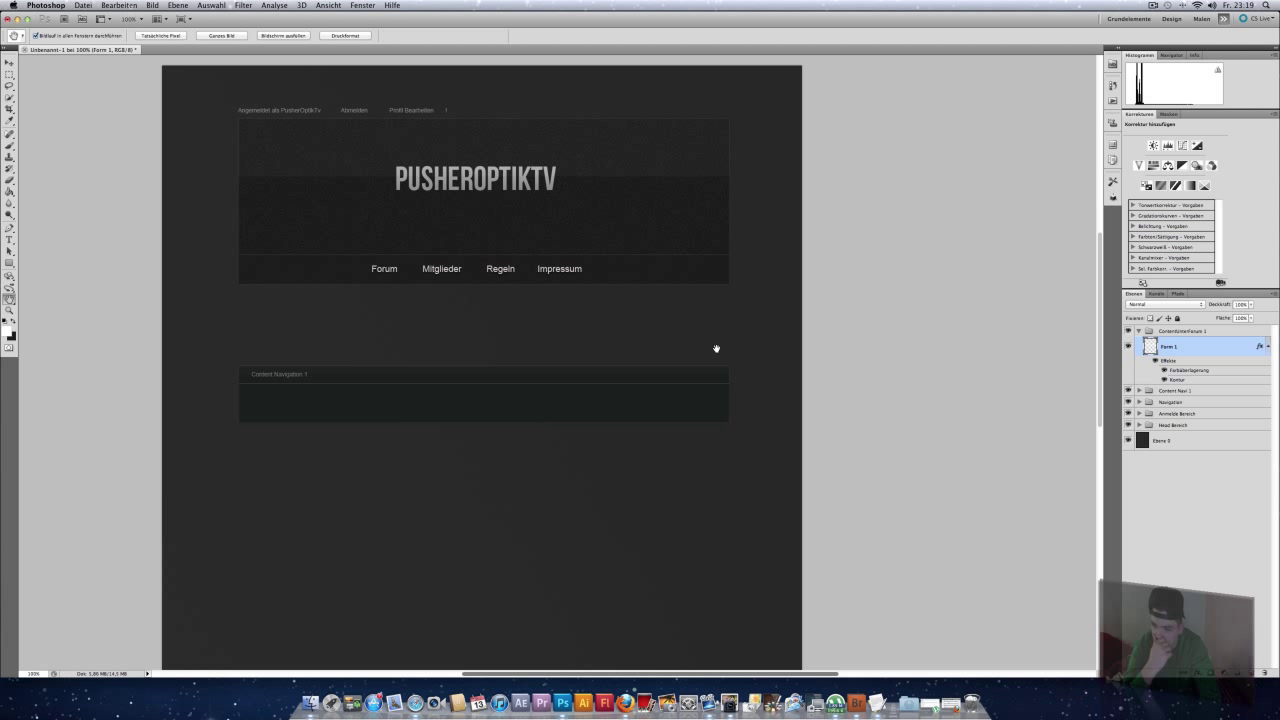
# Step: Set Form 1's colour overlay in the ContentUnterForum 1 group to #212121
pyautogui.doubleClick(1204, 346)
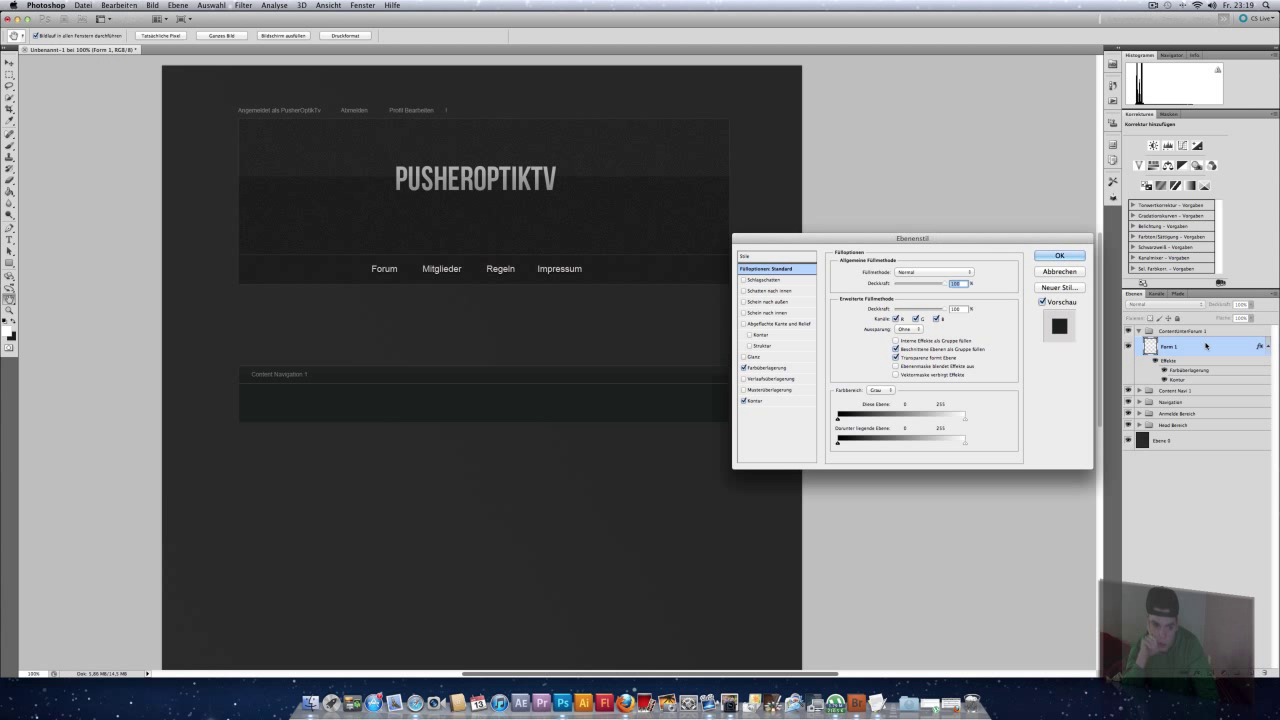
pyautogui.click(775, 379)
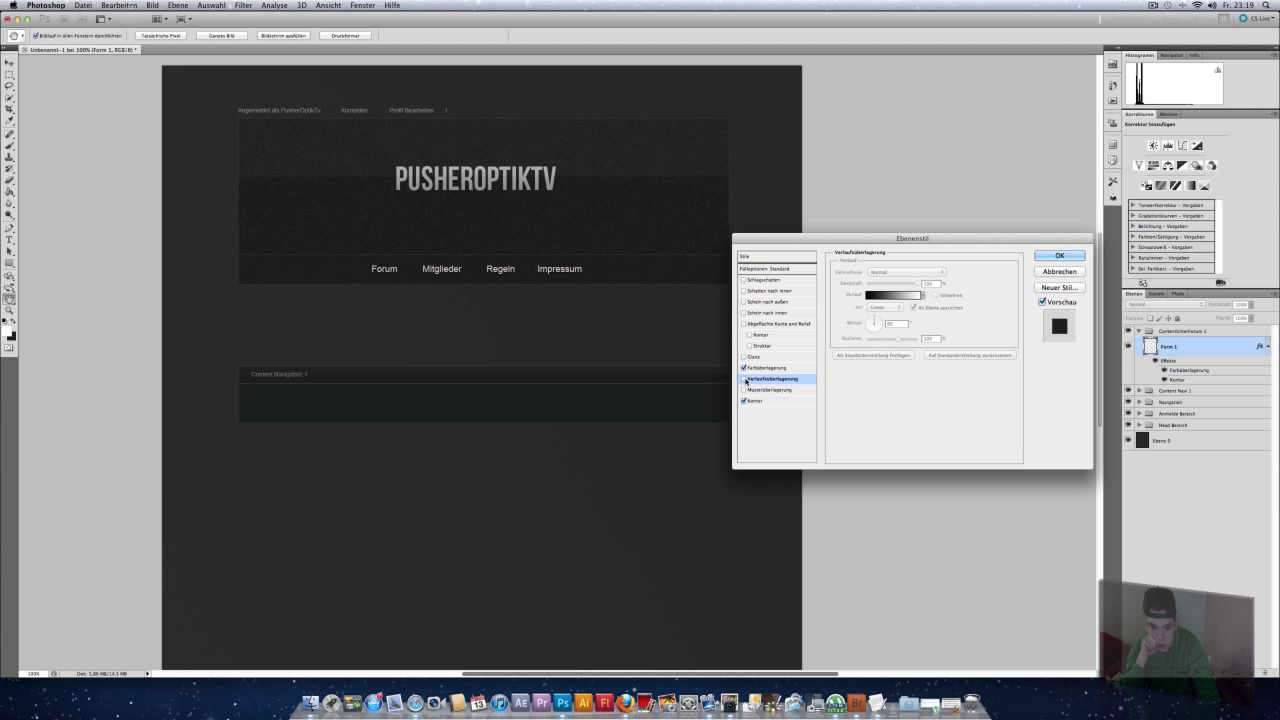
pyautogui.click(744, 379)
pyautogui.click(766, 368)
pyautogui.click(955, 270)
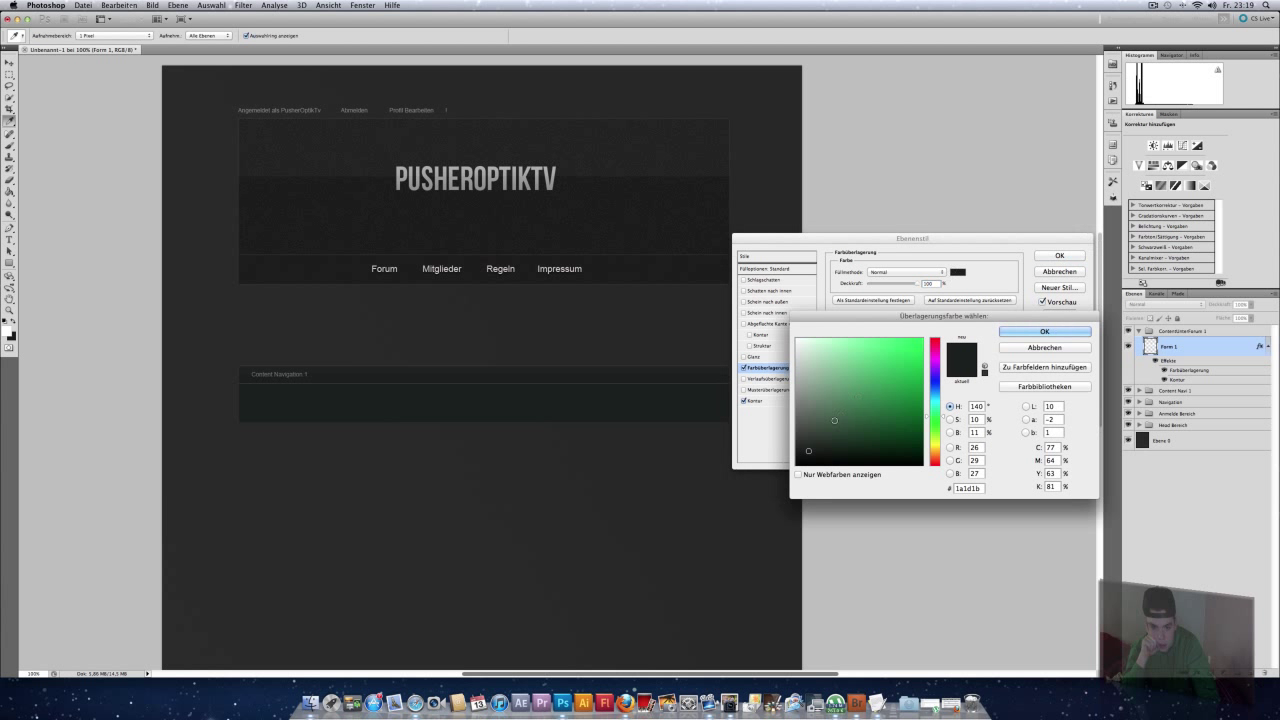
pyautogui.click(805, 439)
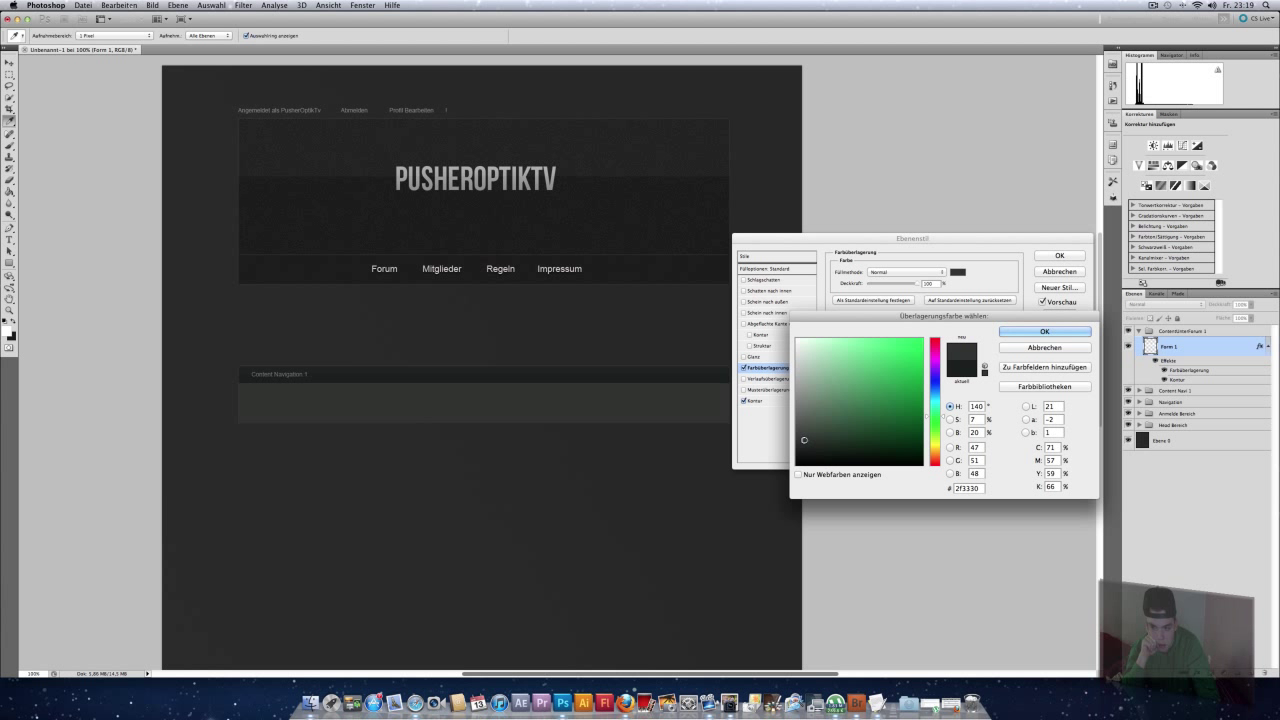
pyautogui.click(804, 451)
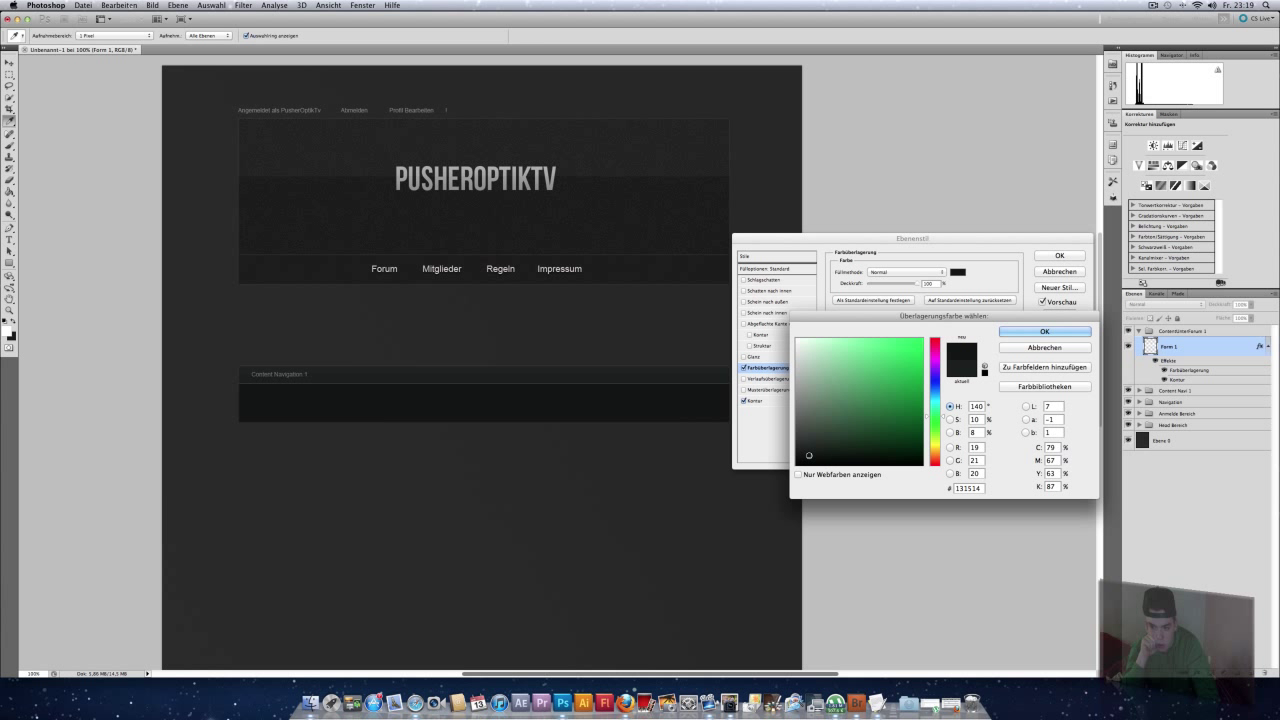
pyautogui.click(809, 433)
pyautogui.moveTo(807, 446); pyautogui.dragTo(791, 449)
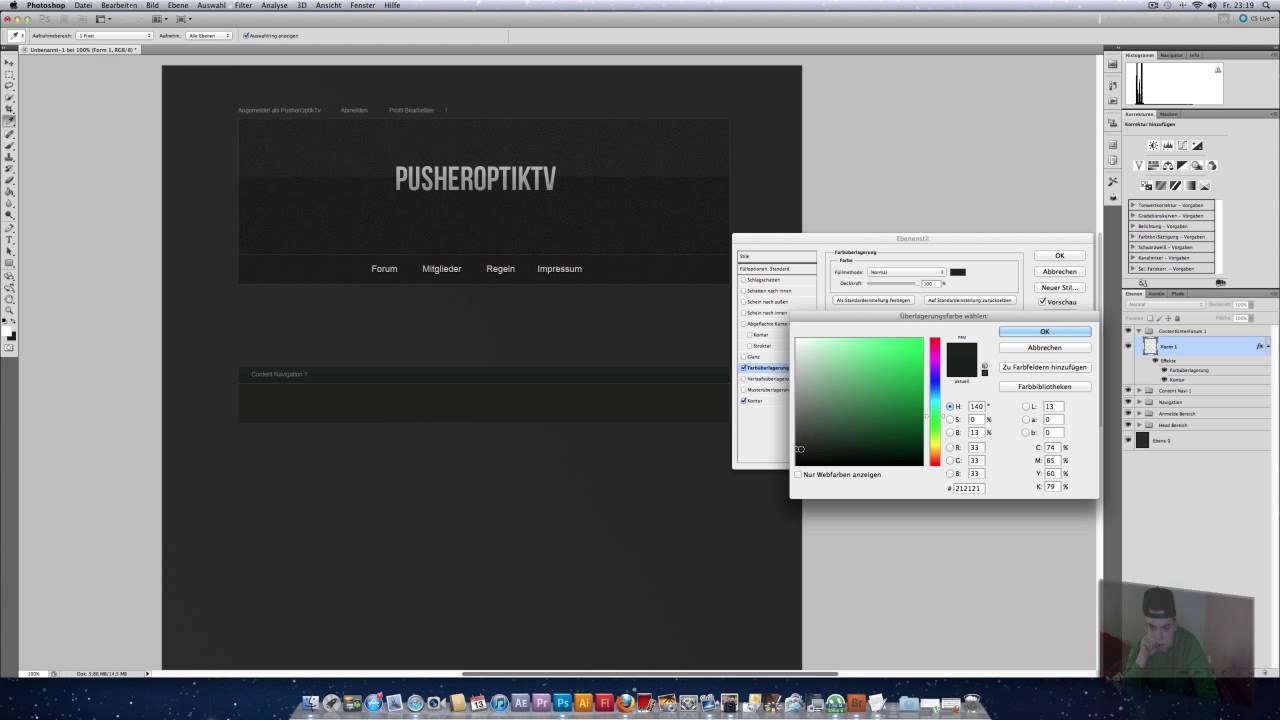
pyautogui.click(1044, 331)
pyautogui.click(1059, 255)
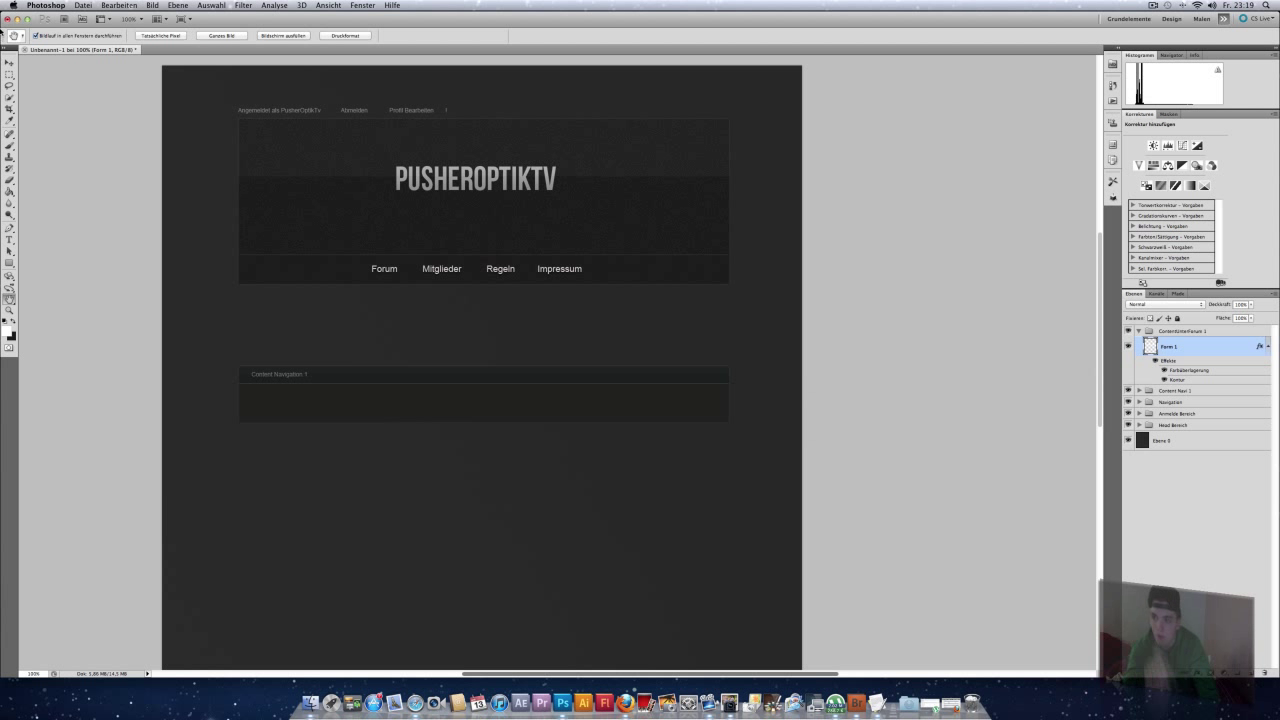
# Step: Select the ContentUnterForum 1 group in the Layers panel
pyautogui.click(9, 63)
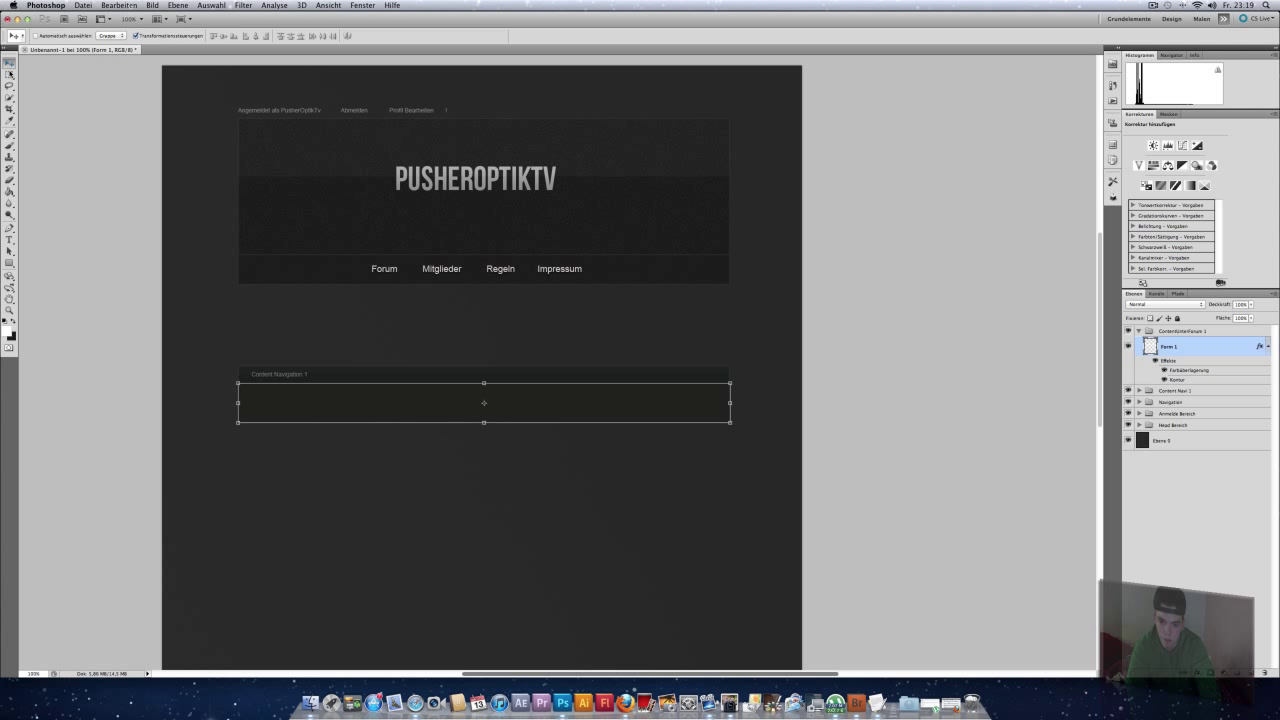
pyautogui.click(9, 299)
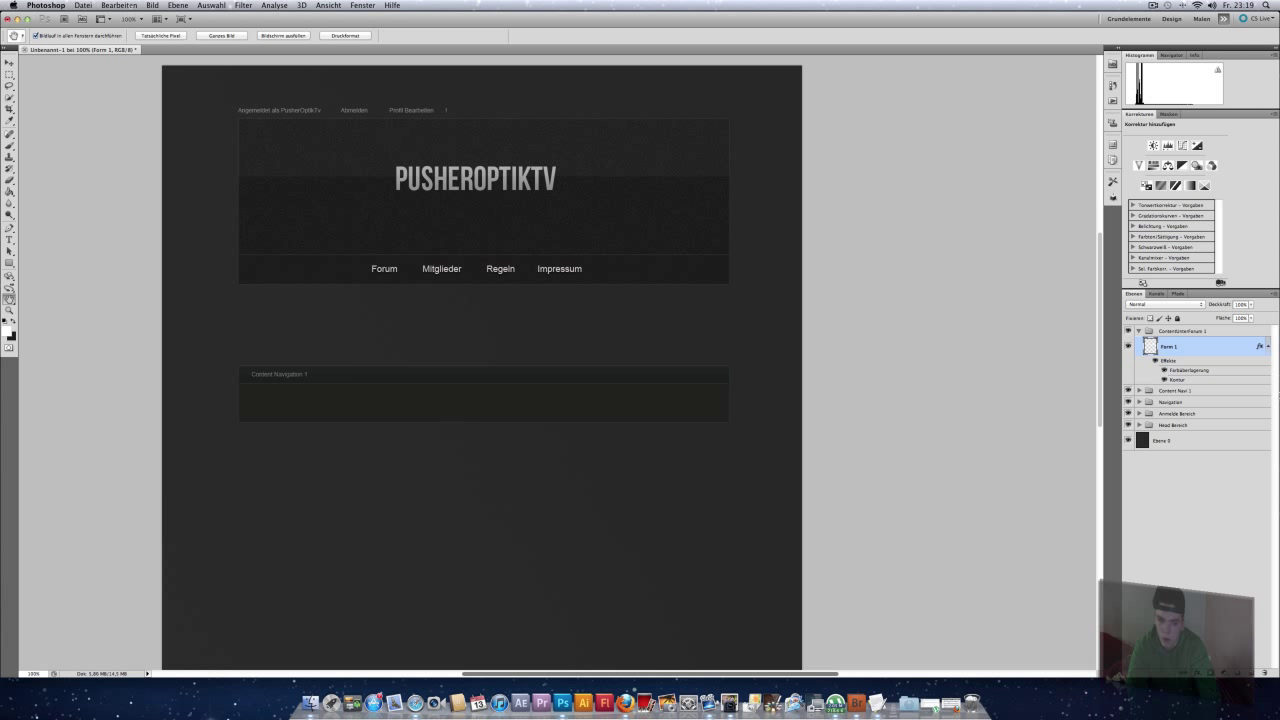
pyautogui.click(1181, 332)
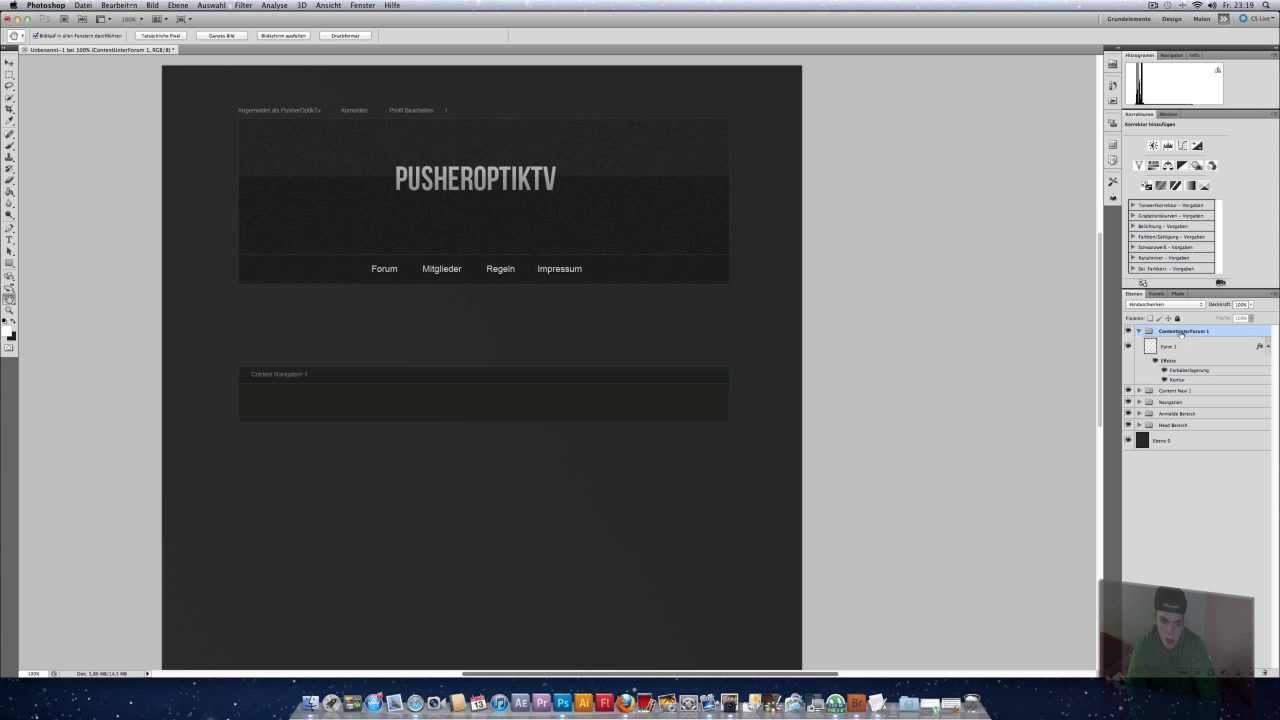
# Step: Lower Form 1's Kontur stroke opacity from 77 to about 60%, then fold the ContentUnterForum 1 group closed
pyautogui.click(1229, 350)
pyautogui.doubleClick(1225, 351)
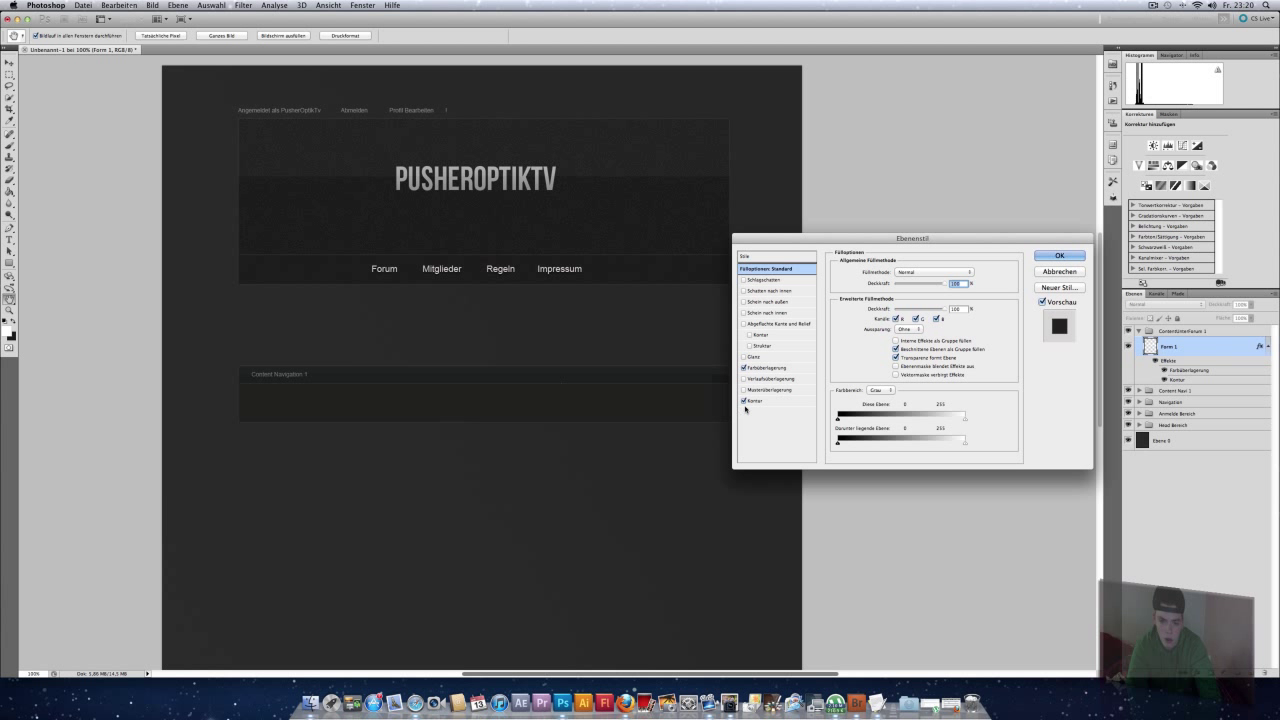
pyautogui.click(800, 400)
pyautogui.moveTo(906, 310); pyautogui.dragTo(888, 309)
pyautogui.press('Return')
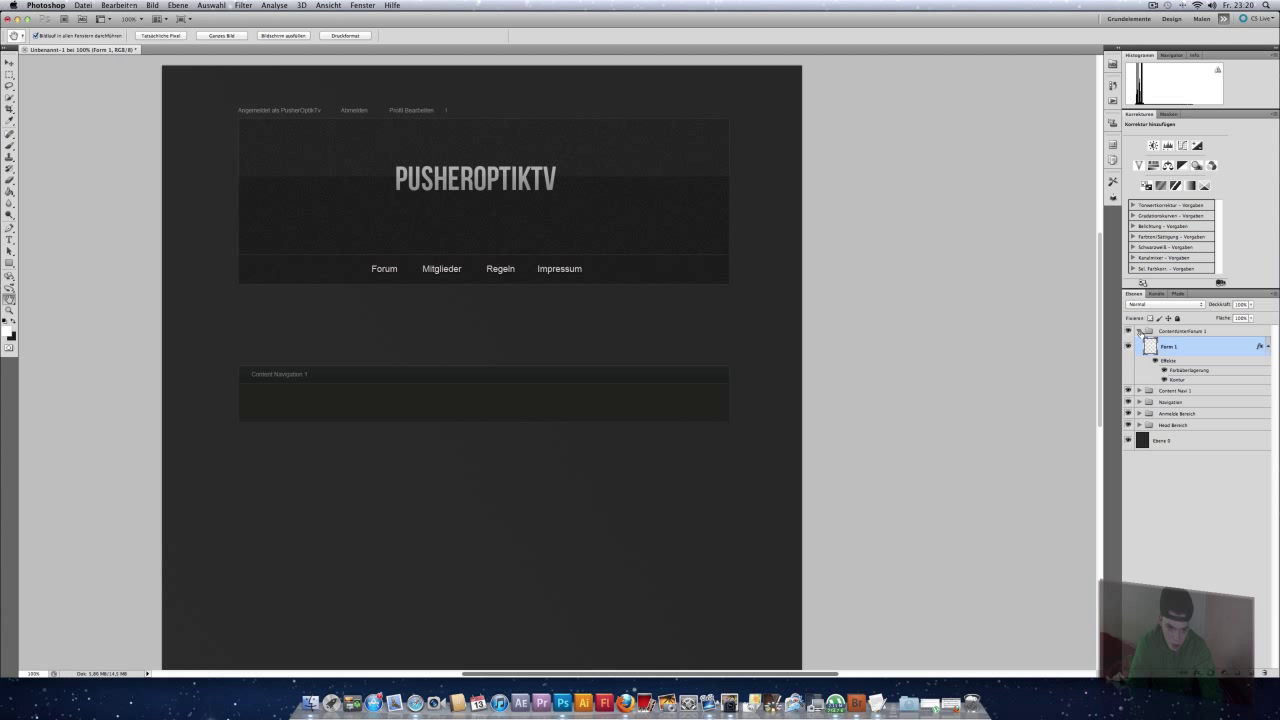
pyautogui.click(1139, 331)
pyautogui.click(1180, 331)
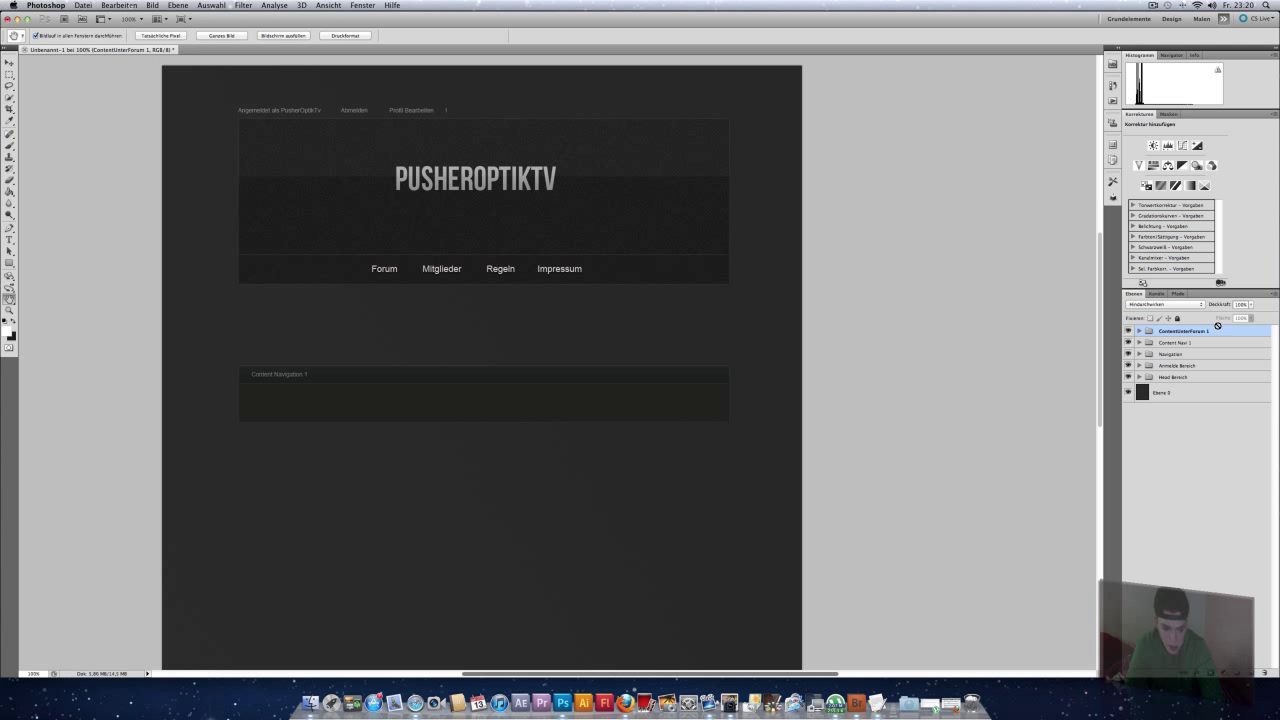
# Step: Duplicate the ContentUnterForum 1 group as 'ContentUnterForum 2'
pyautogui.rightClick(1220, 338)
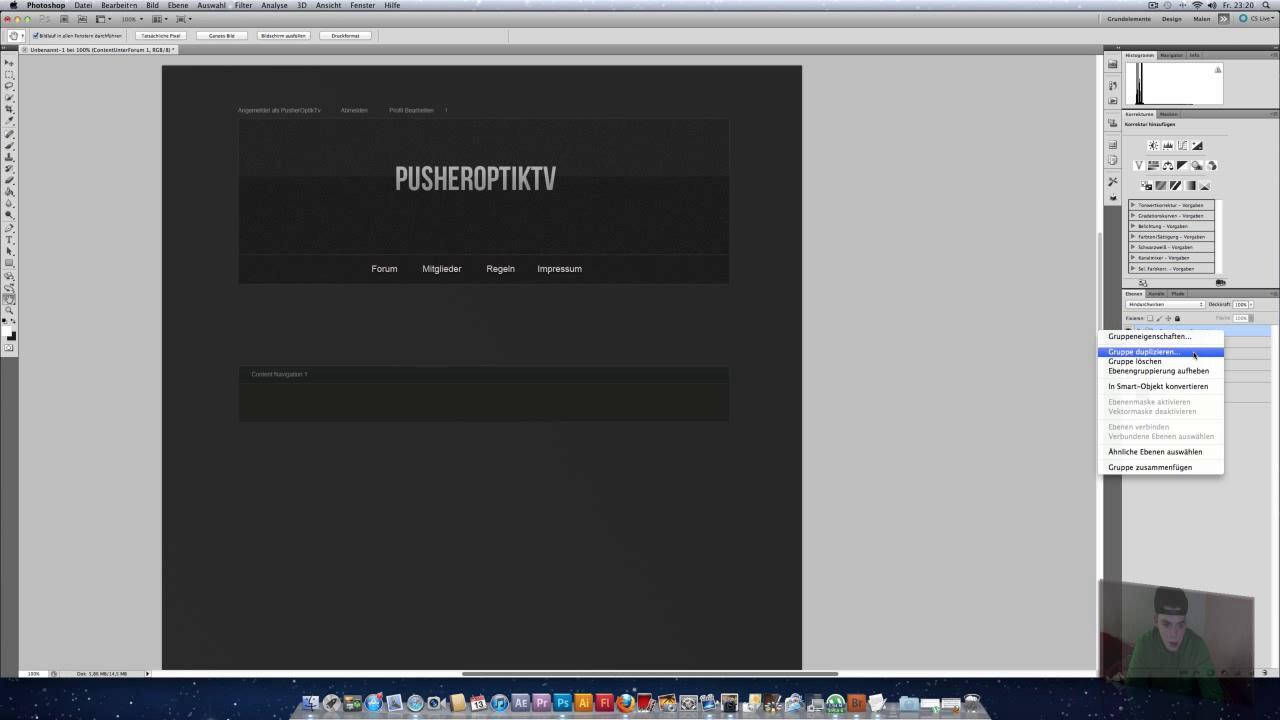
pyautogui.click(1205, 352)
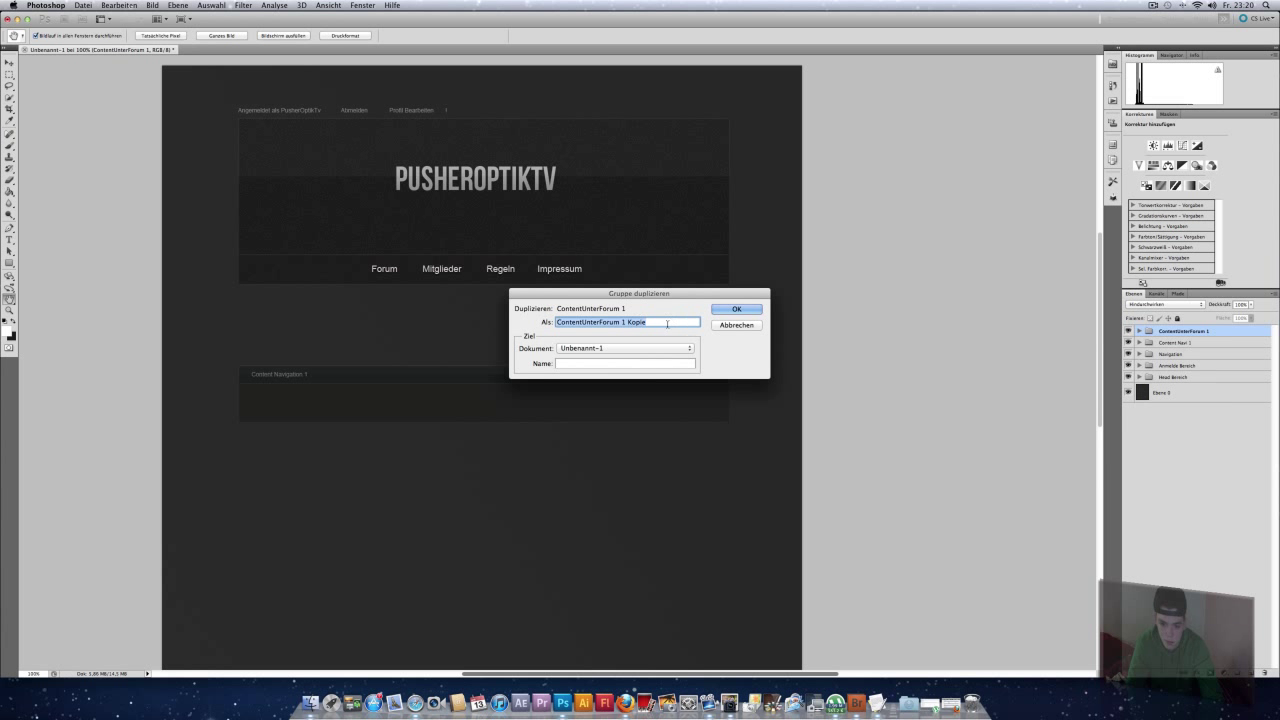
pyautogui.tripleClick(624, 322)
pyautogui.tripleClick(624, 322)
pyautogui.moveTo(649, 322); pyautogui.dragTo(622, 322)
pyautogui.write('2')
pyautogui.press('Return')
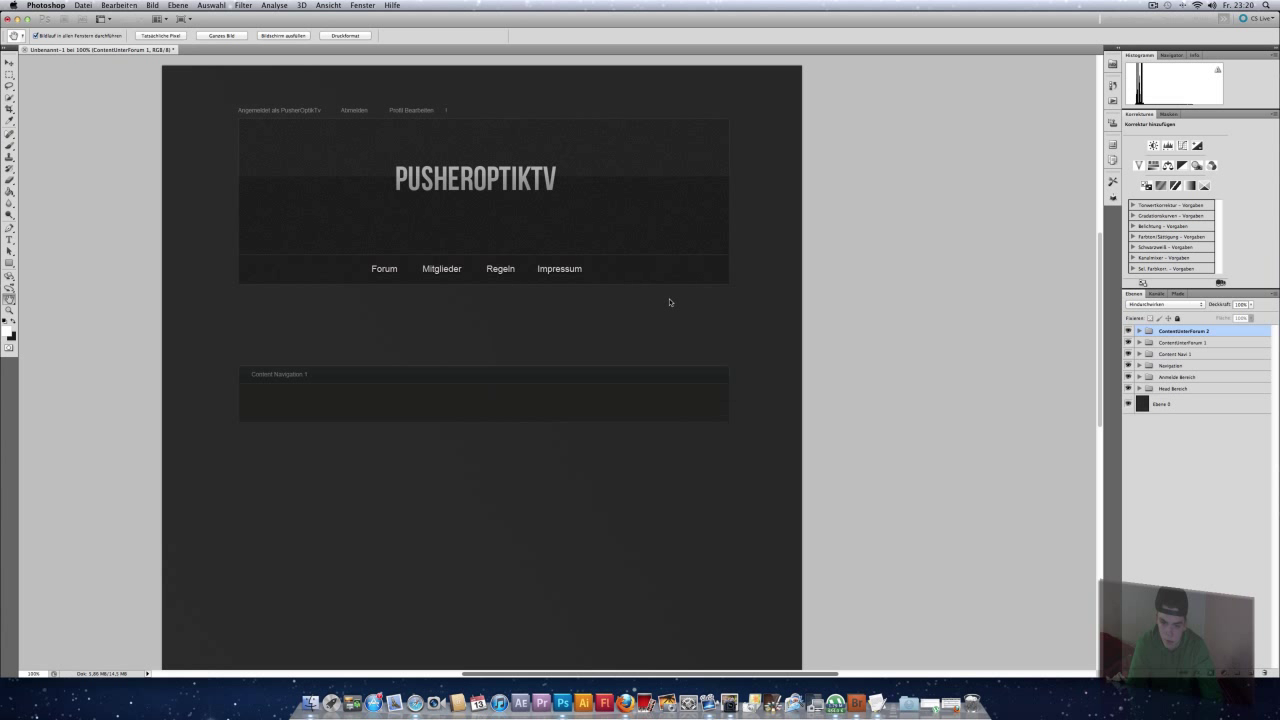
# Step: Move the copied box so it sits directly beneath the first box
pyautogui.click(10, 64)
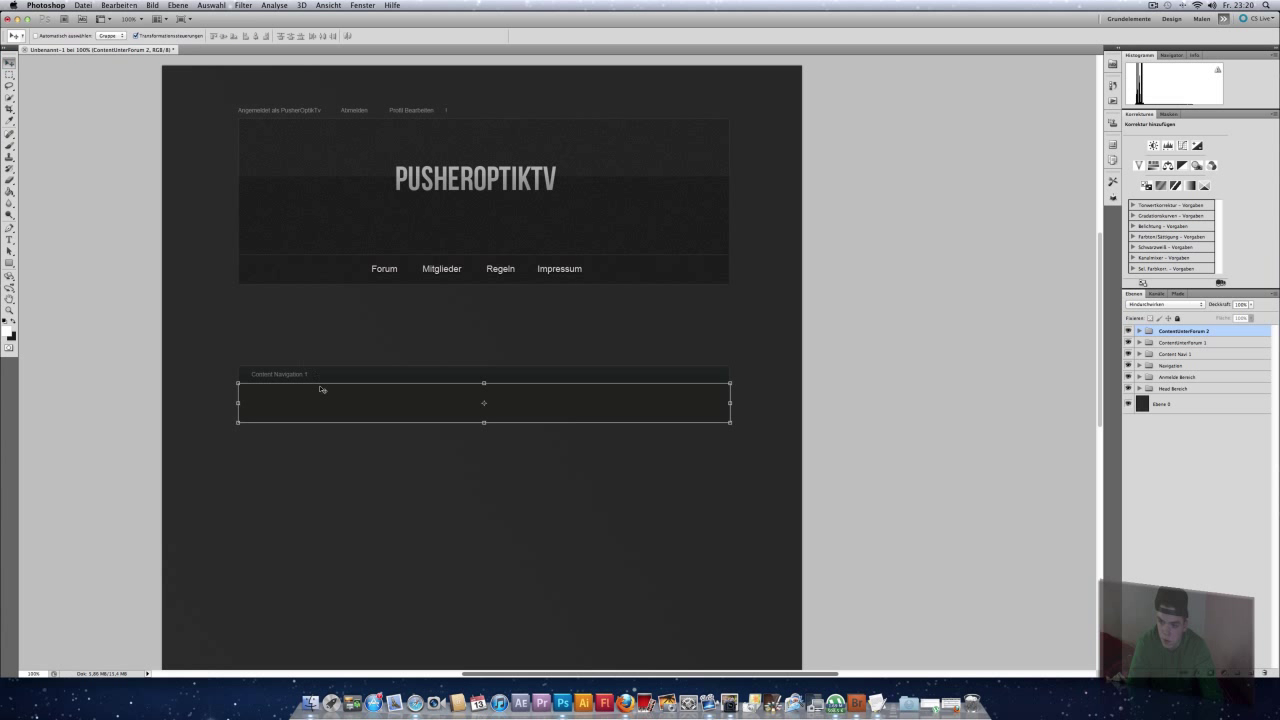
pyautogui.moveTo(321, 389); pyautogui.dragTo(326, 441)
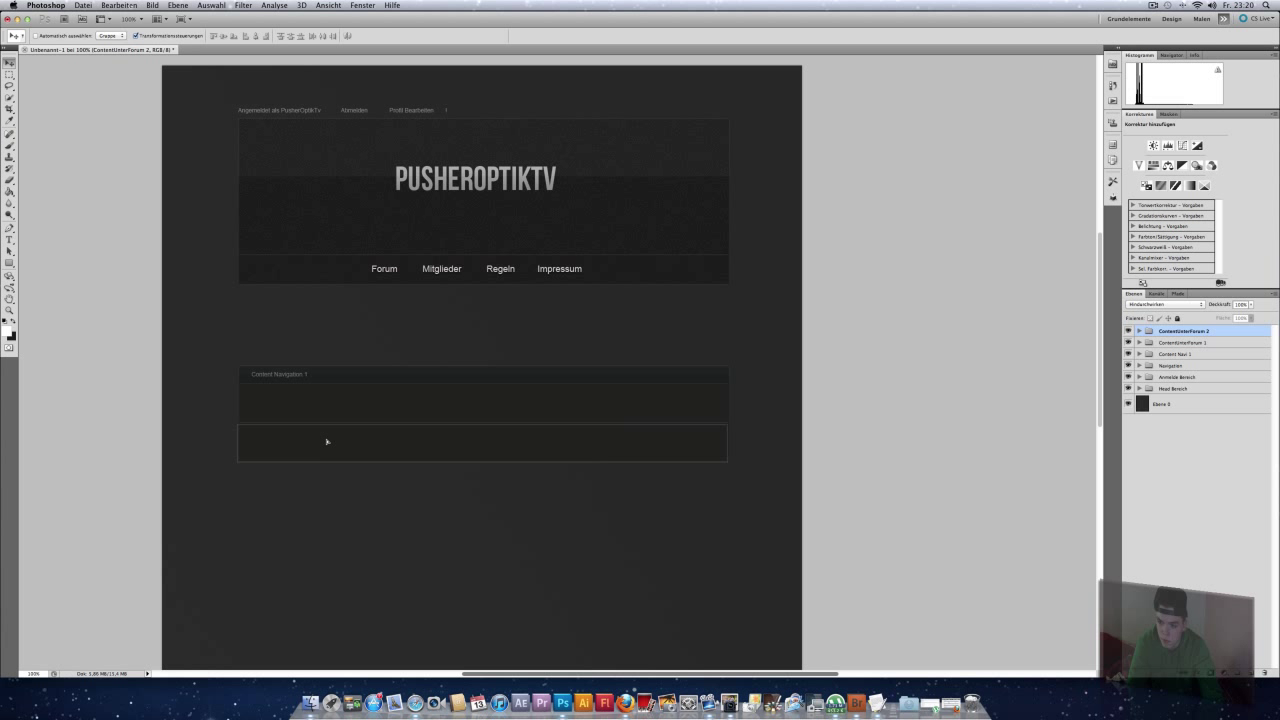
pyautogui.press('Down')
pyautogui.moveTo(328, 441)
pyautogui.mouseDown()
pyautogui.moveTo(326, 420)
pyautogui.moveTo(307, 427)
pyautogui.moveTo(330, 441)
pyautogui.mouseUp()
pyautogui.click(10, 298)
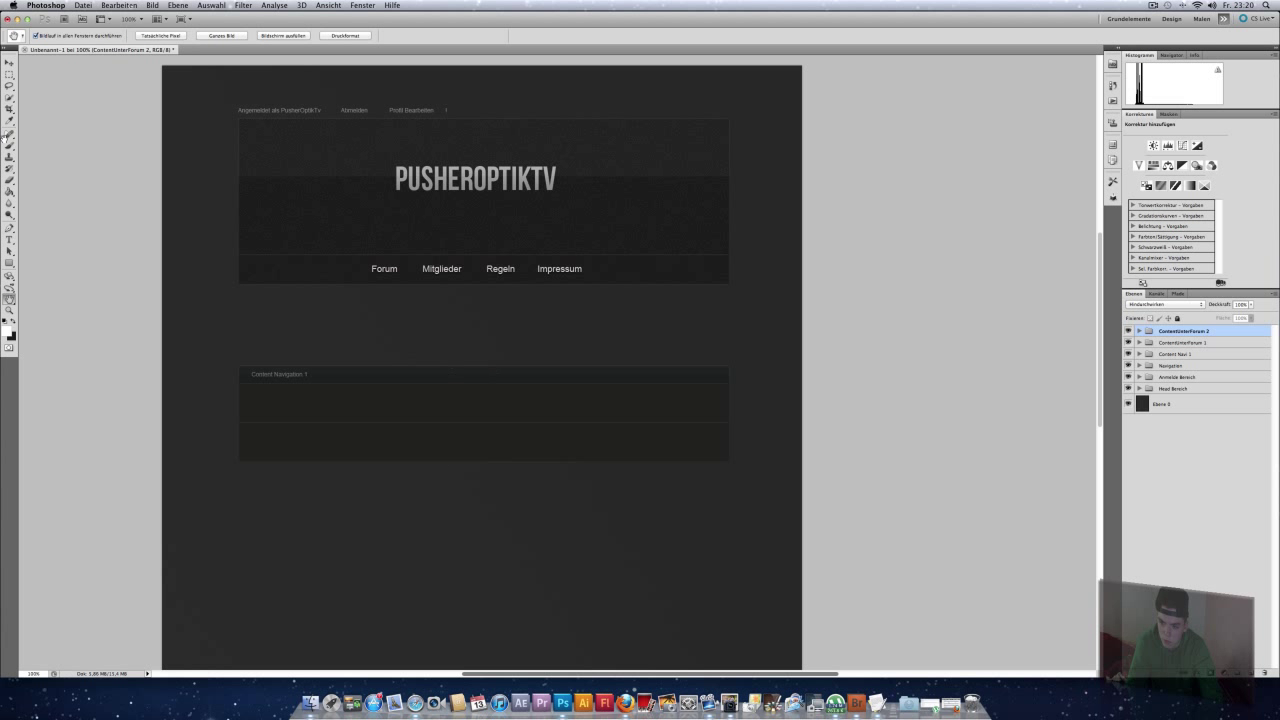
# Step: Set the Farbüberlagerung opacity of ContentUnterForum 2's Form 1 to 85%, keeping its colour
pyautogui.click(9, 63)
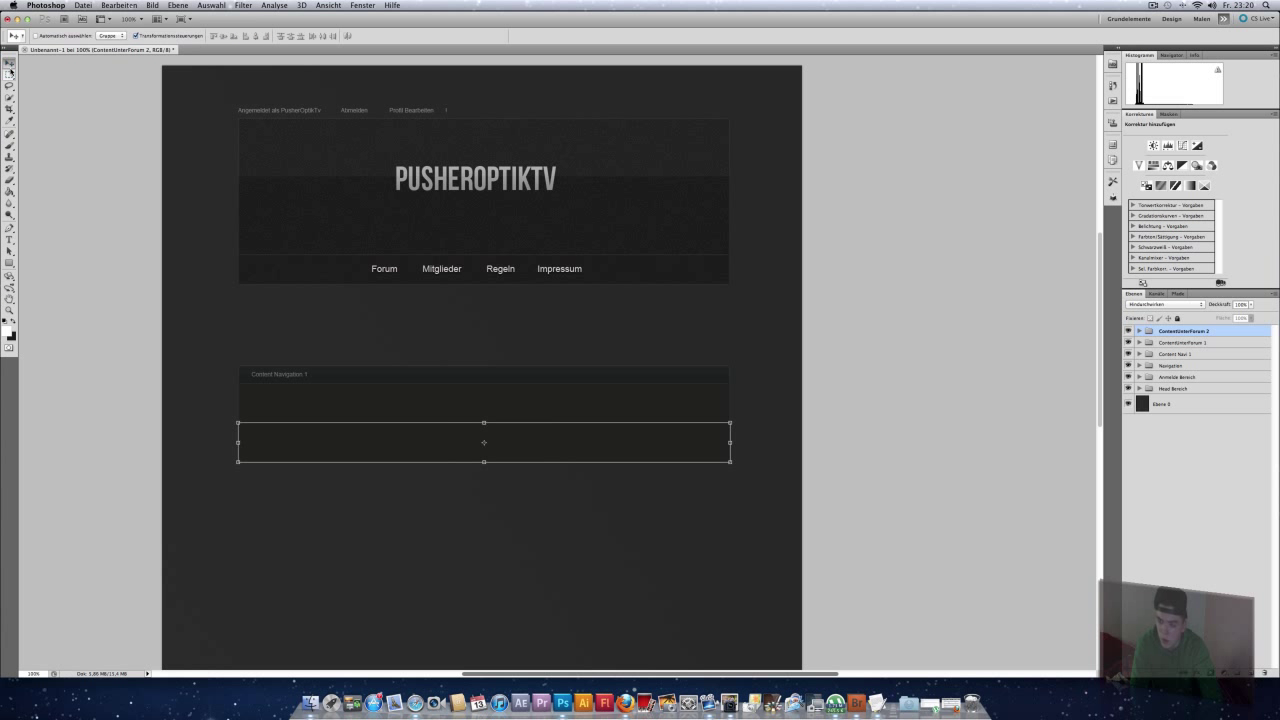
pyautogui.click(10, 298)
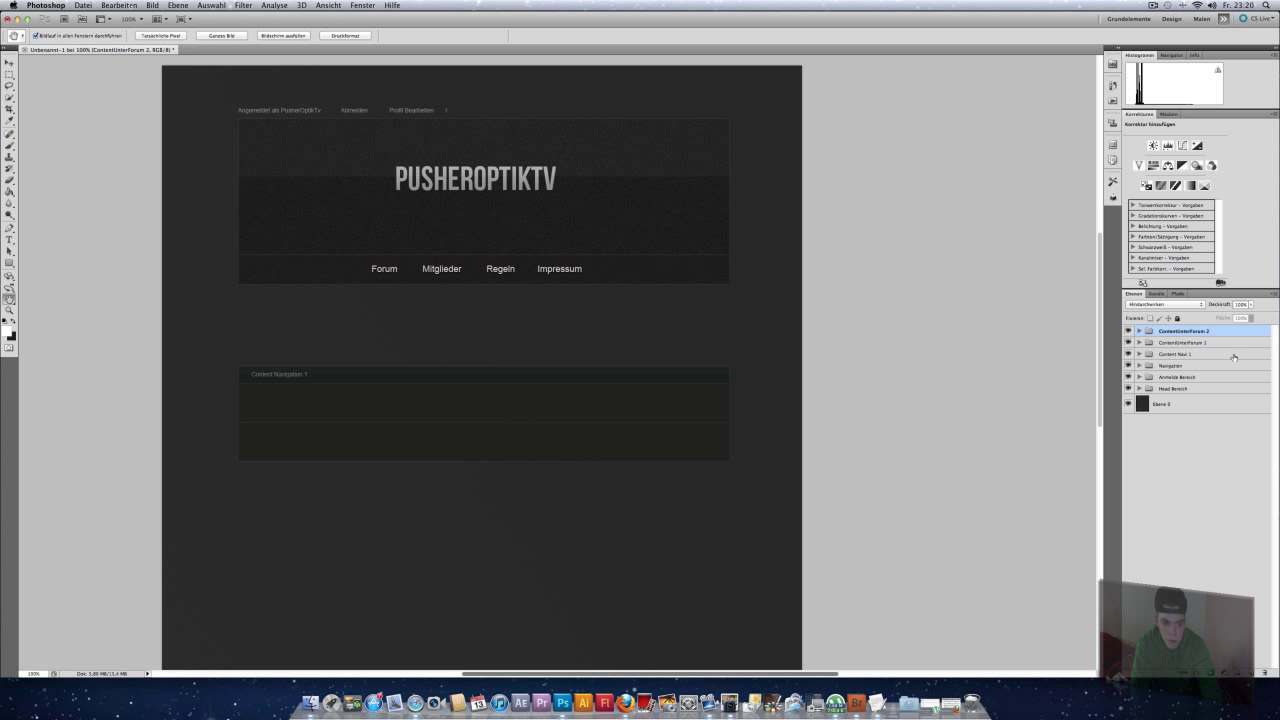
pyautogui.click(1139, 331)
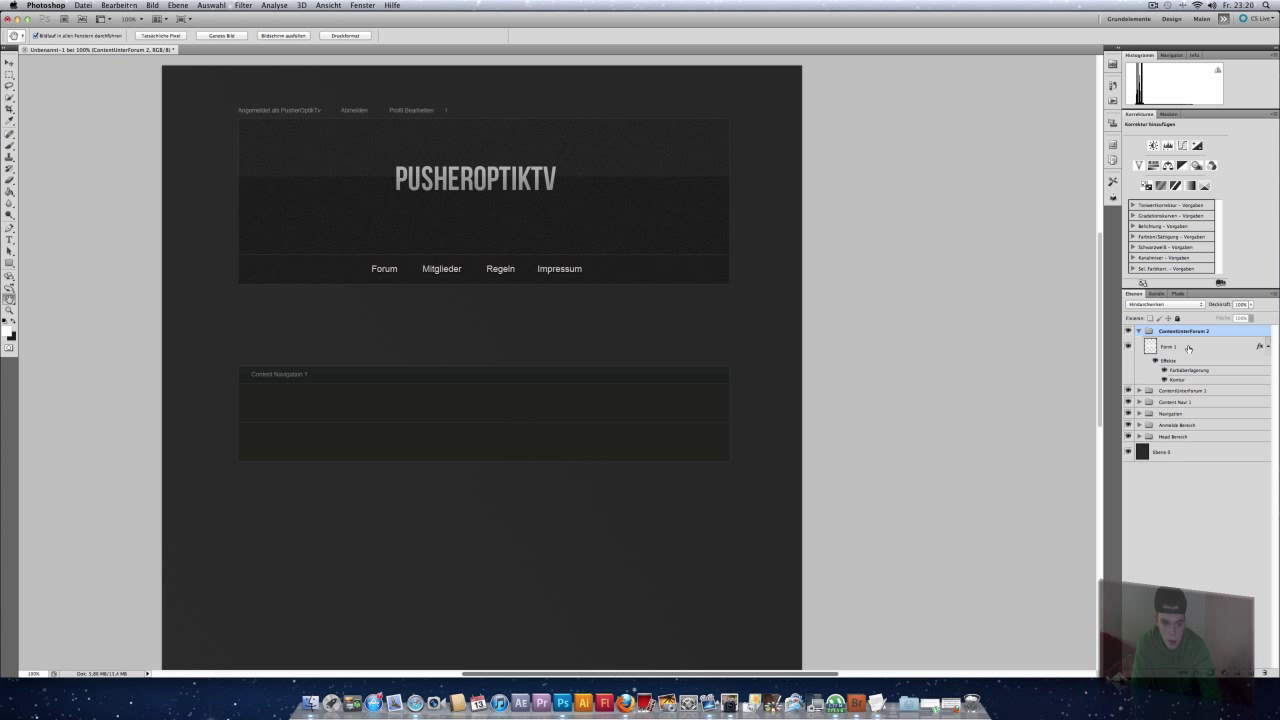
pyautogui.doubleClick(1188, 347)
pyautogui.click(772, 368)
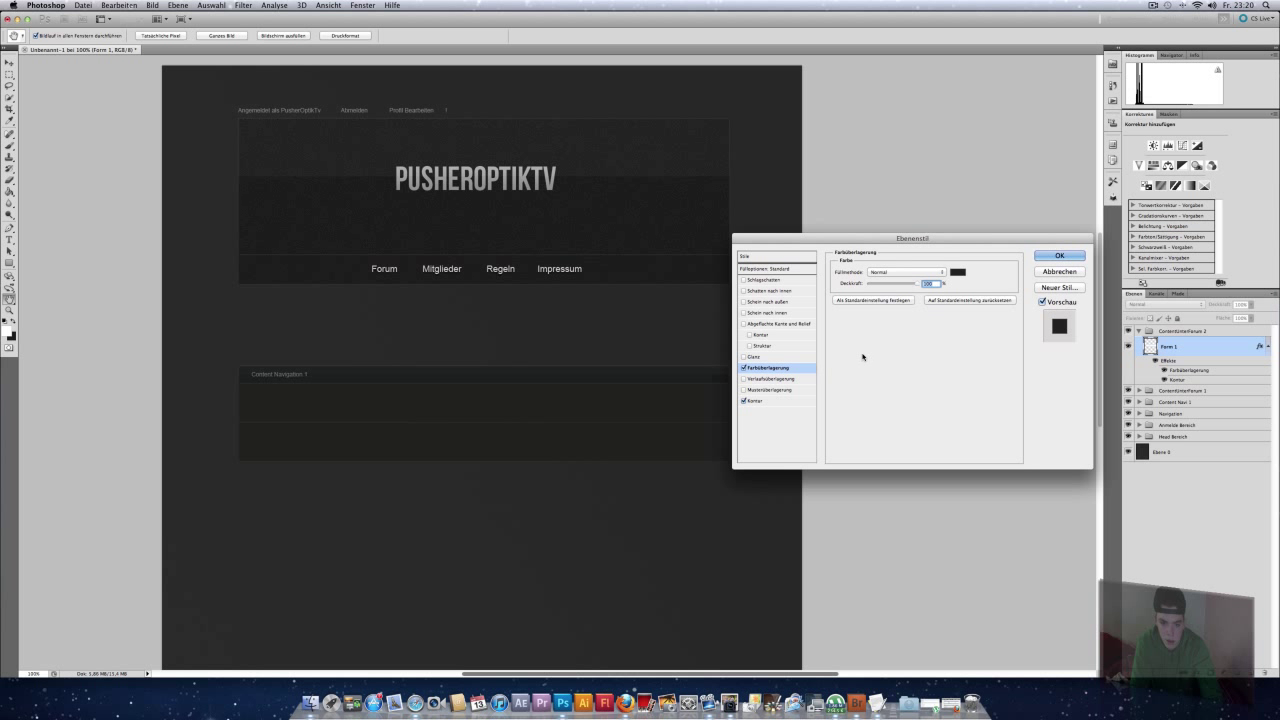
pyautogui.click(956, 272)
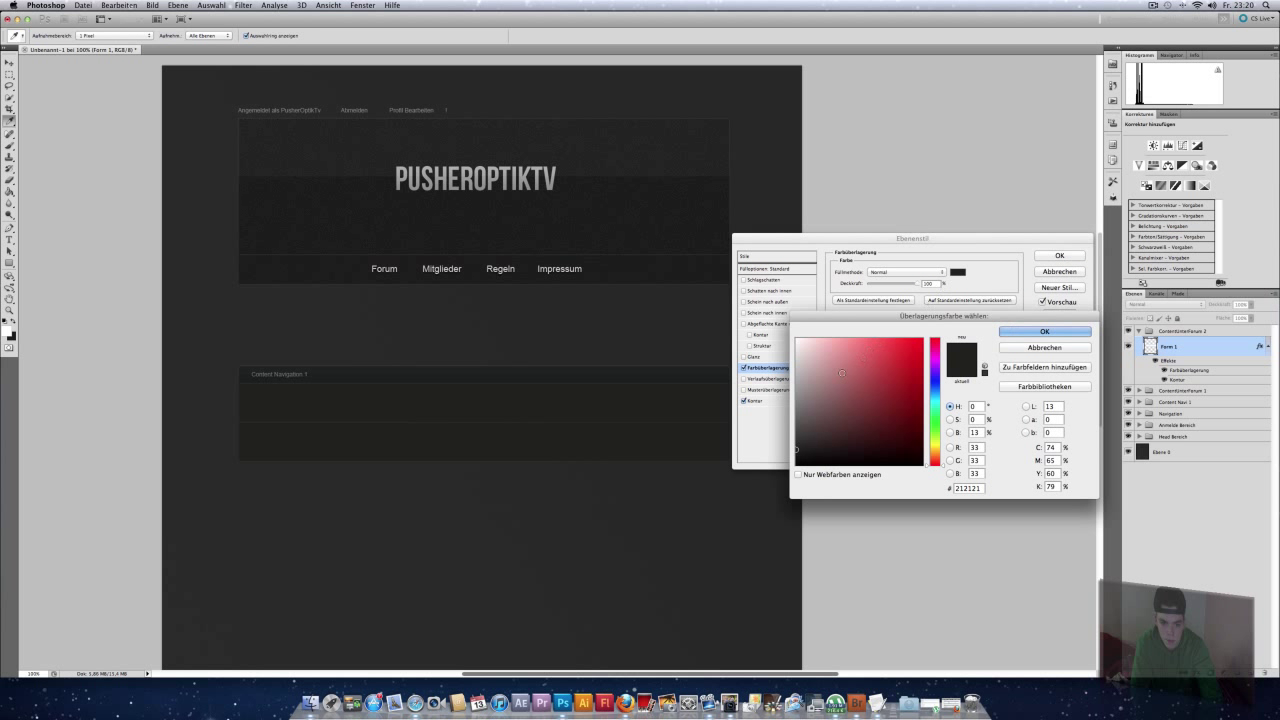
pyautogui.click(1044, 331)
pyautogui.moveTo(917, 284)
pyautogui.mouseDown()
pyautogui.moveTo(906, 287)
pyautogui.moveTo(917, 286)
pyautogui.mouseUp()
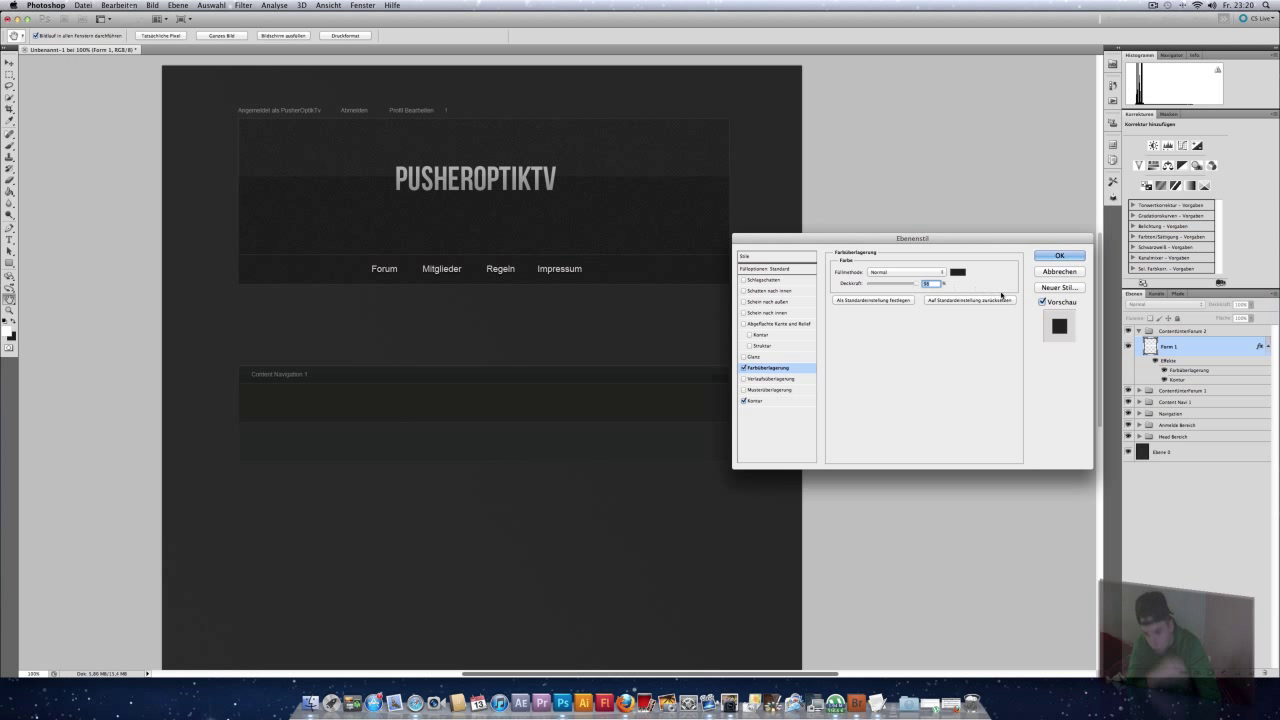
pyautogui.click(1059, 256)
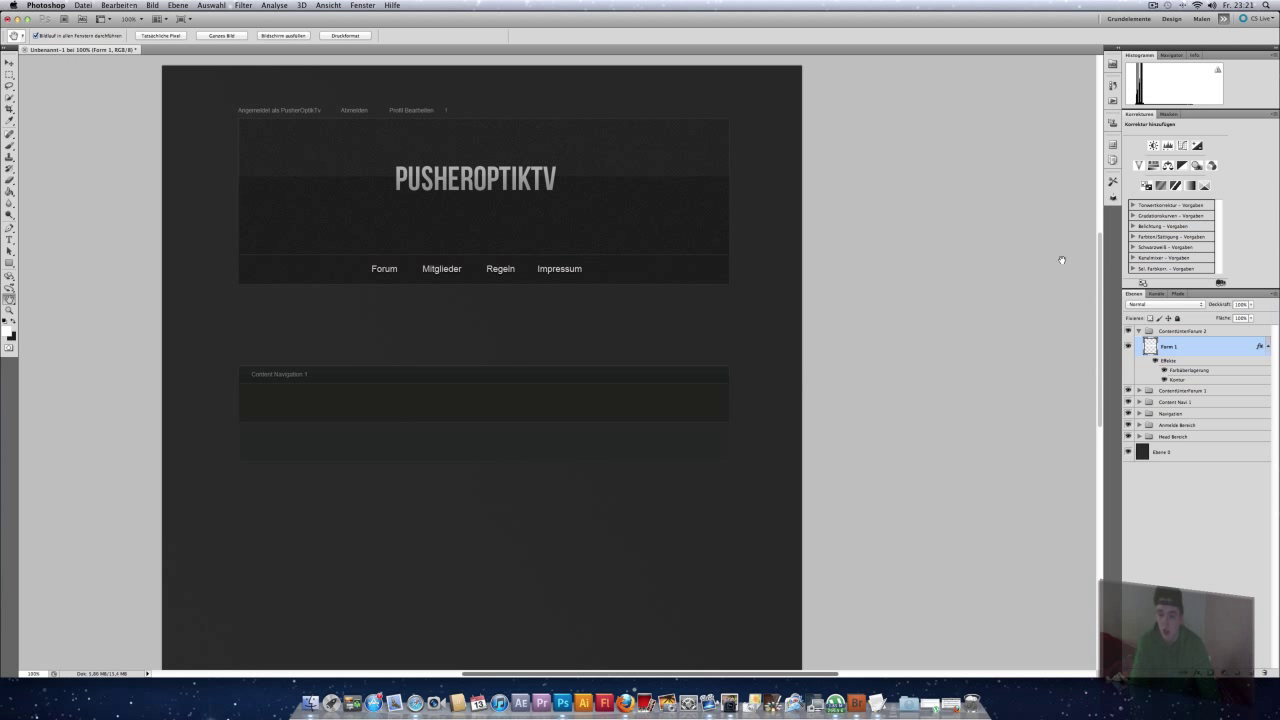